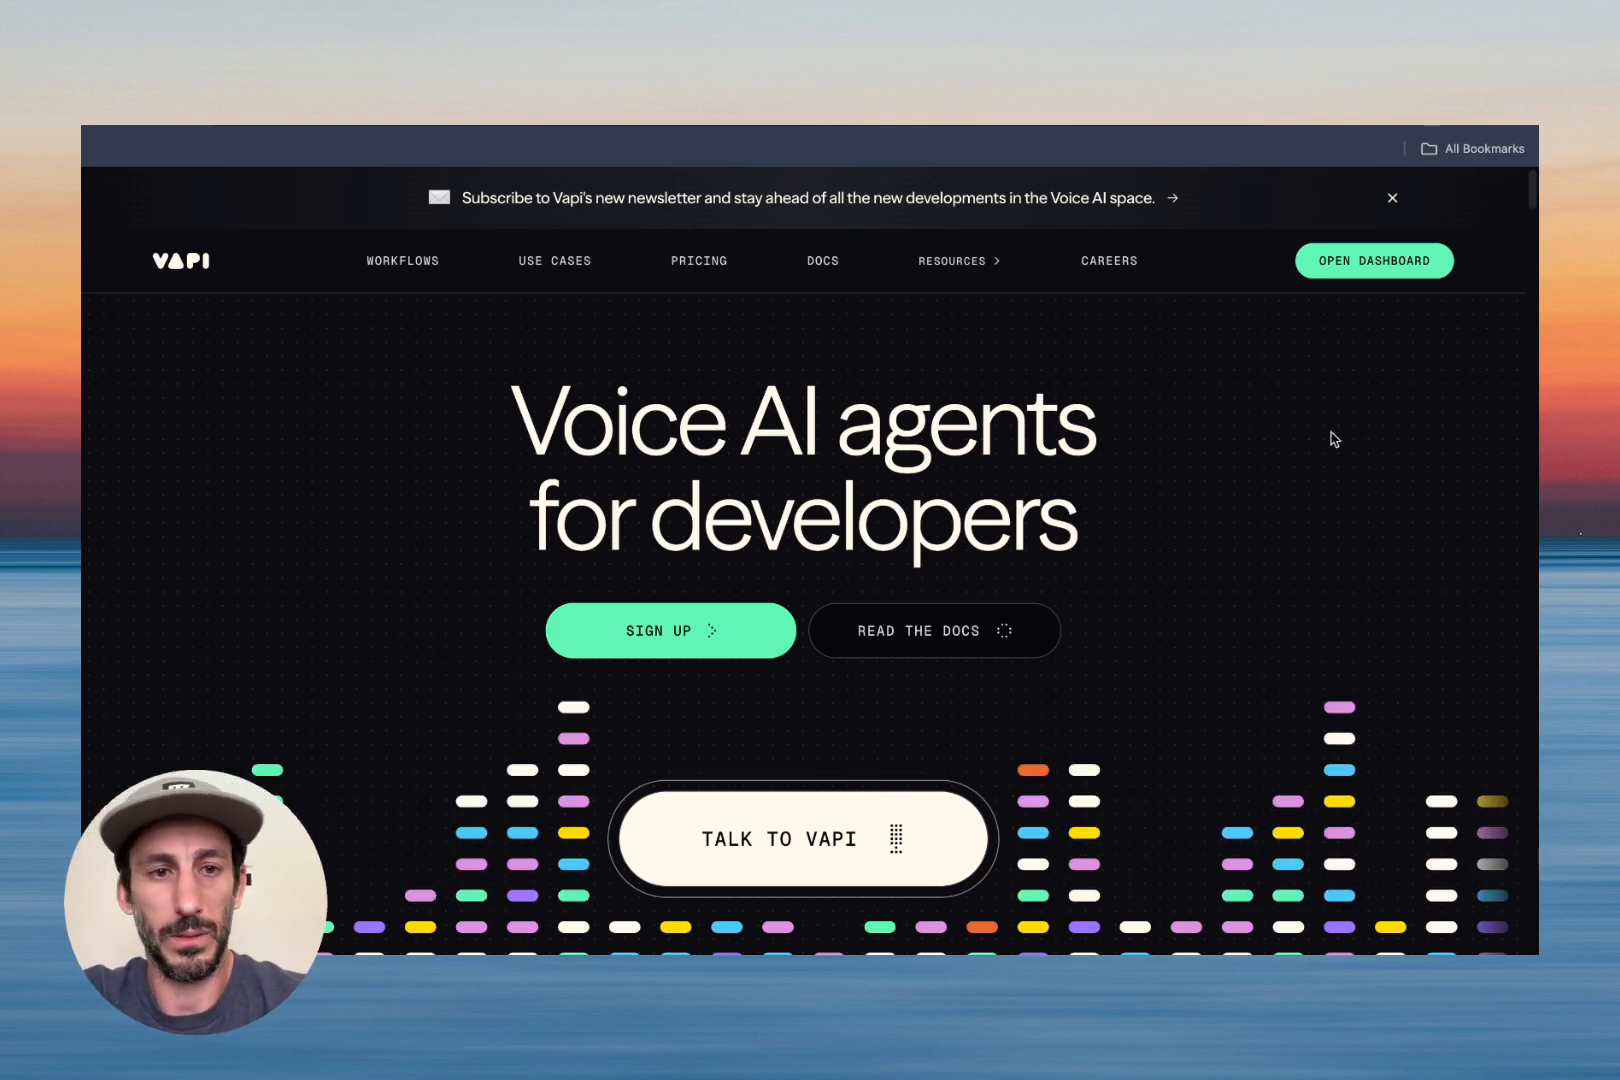
# - Open the phone numbers list in the Vapi dashboard, look at the options for creating a number, and cancel
pyautogui.click(1390, 259)
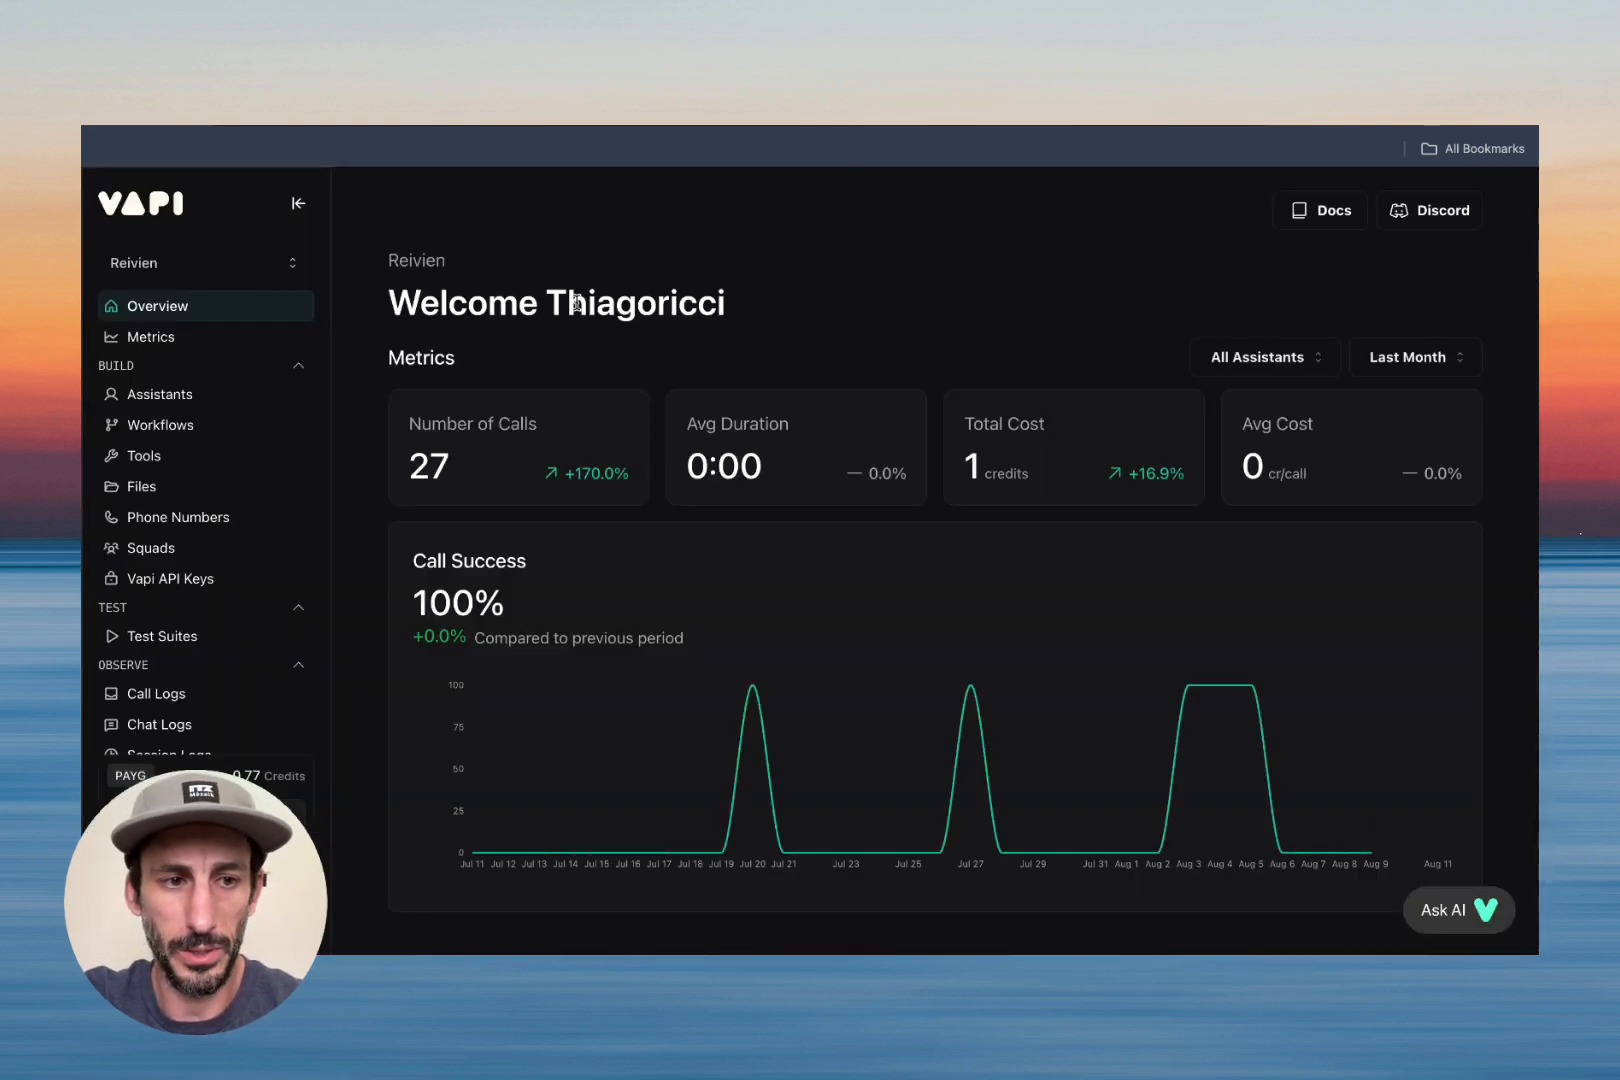
pyautogui.click(172, 518)
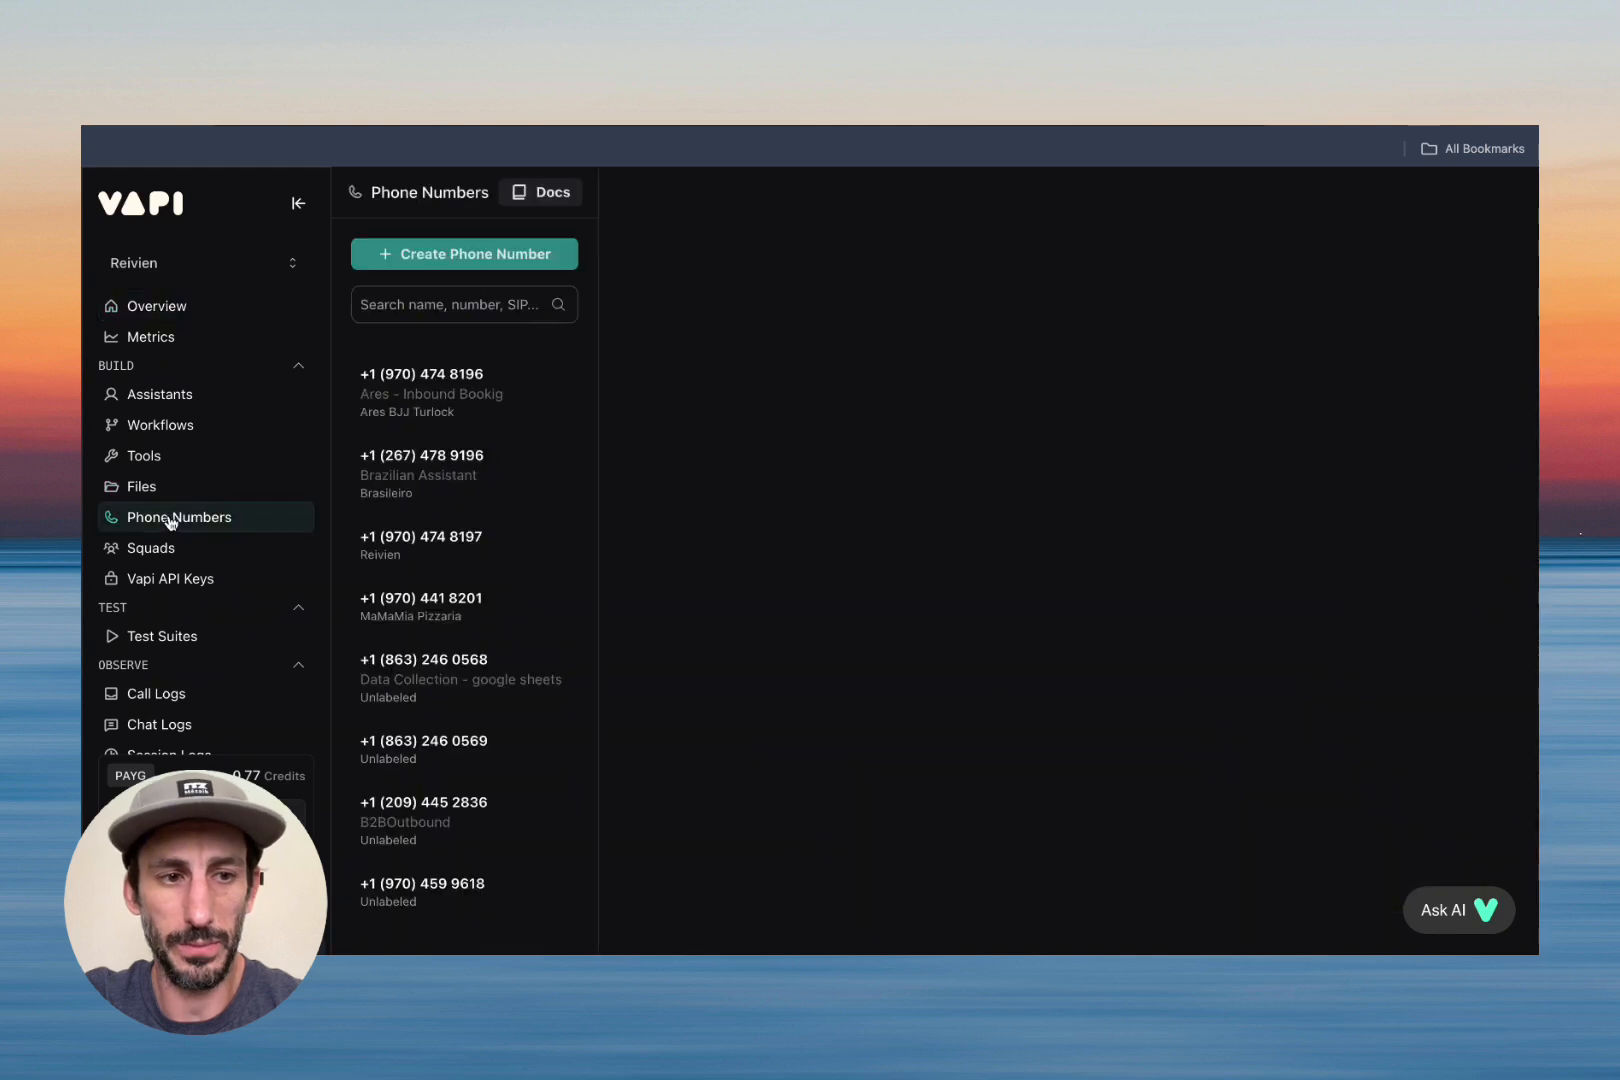
pyautogui.click(482, 257)
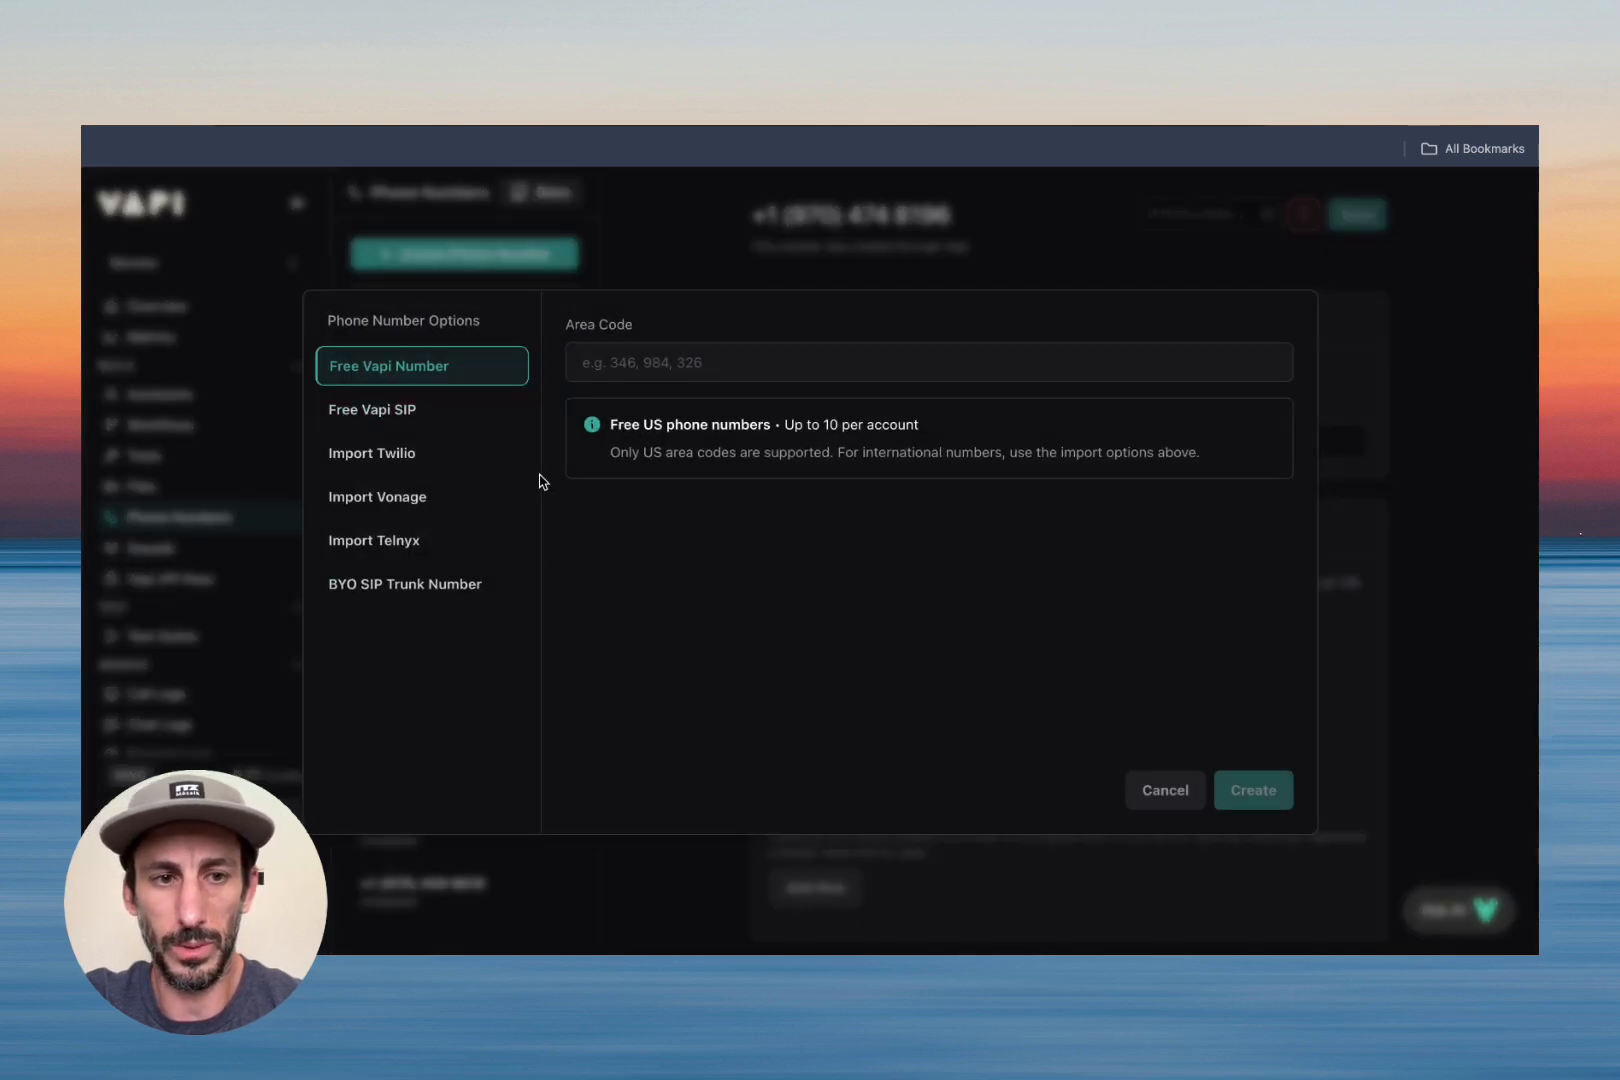
pyautogui.click(1165, 792)
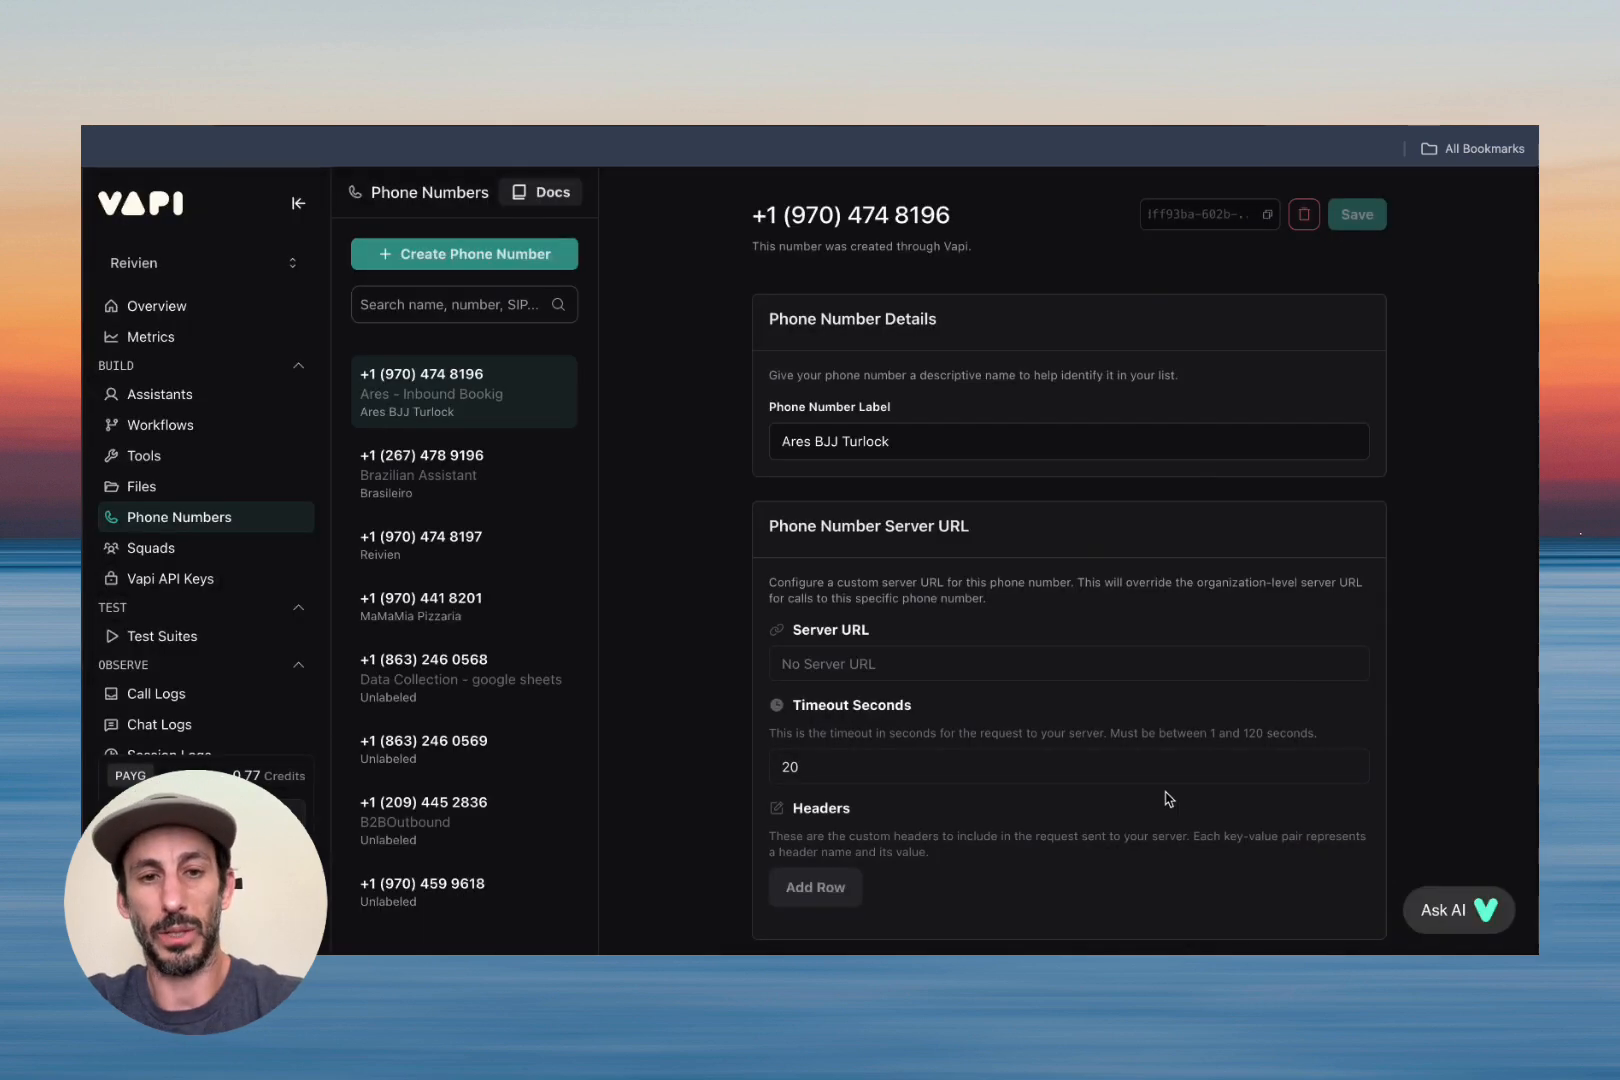
# - Open the phone number labelled Dynamic Variables and examine its Server URL
pyautogui.scroll(-3, 530, 748)
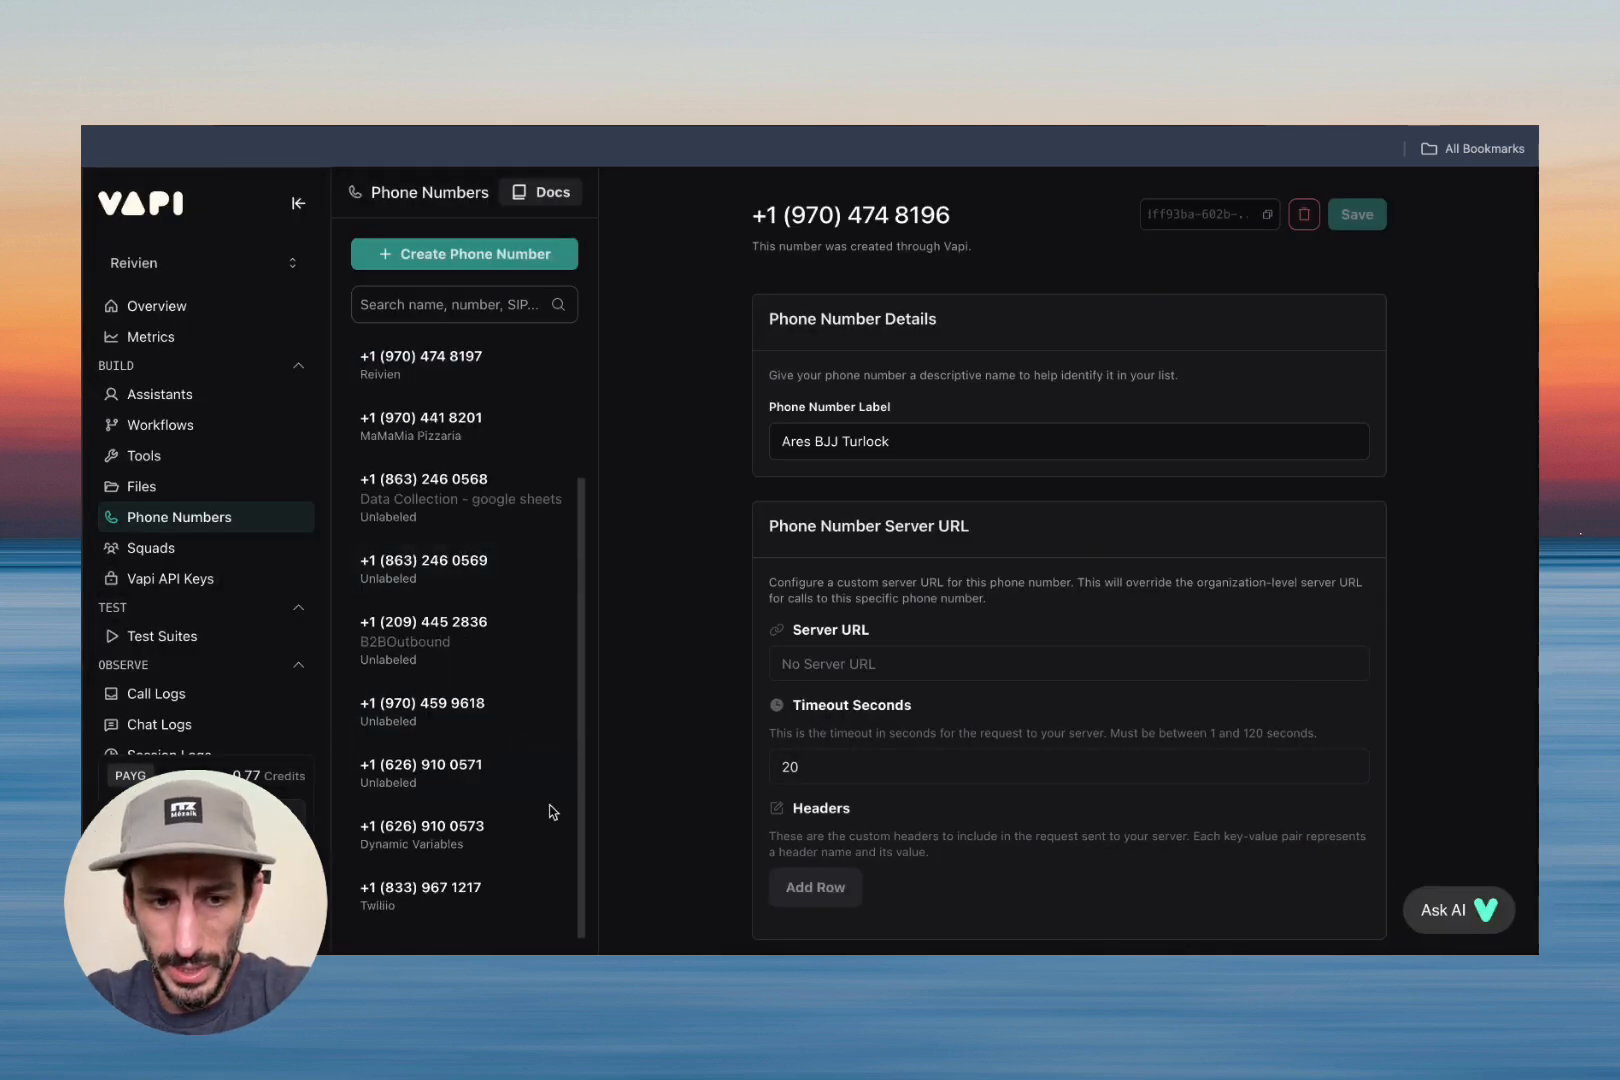
pyautogui.click(475, 825)
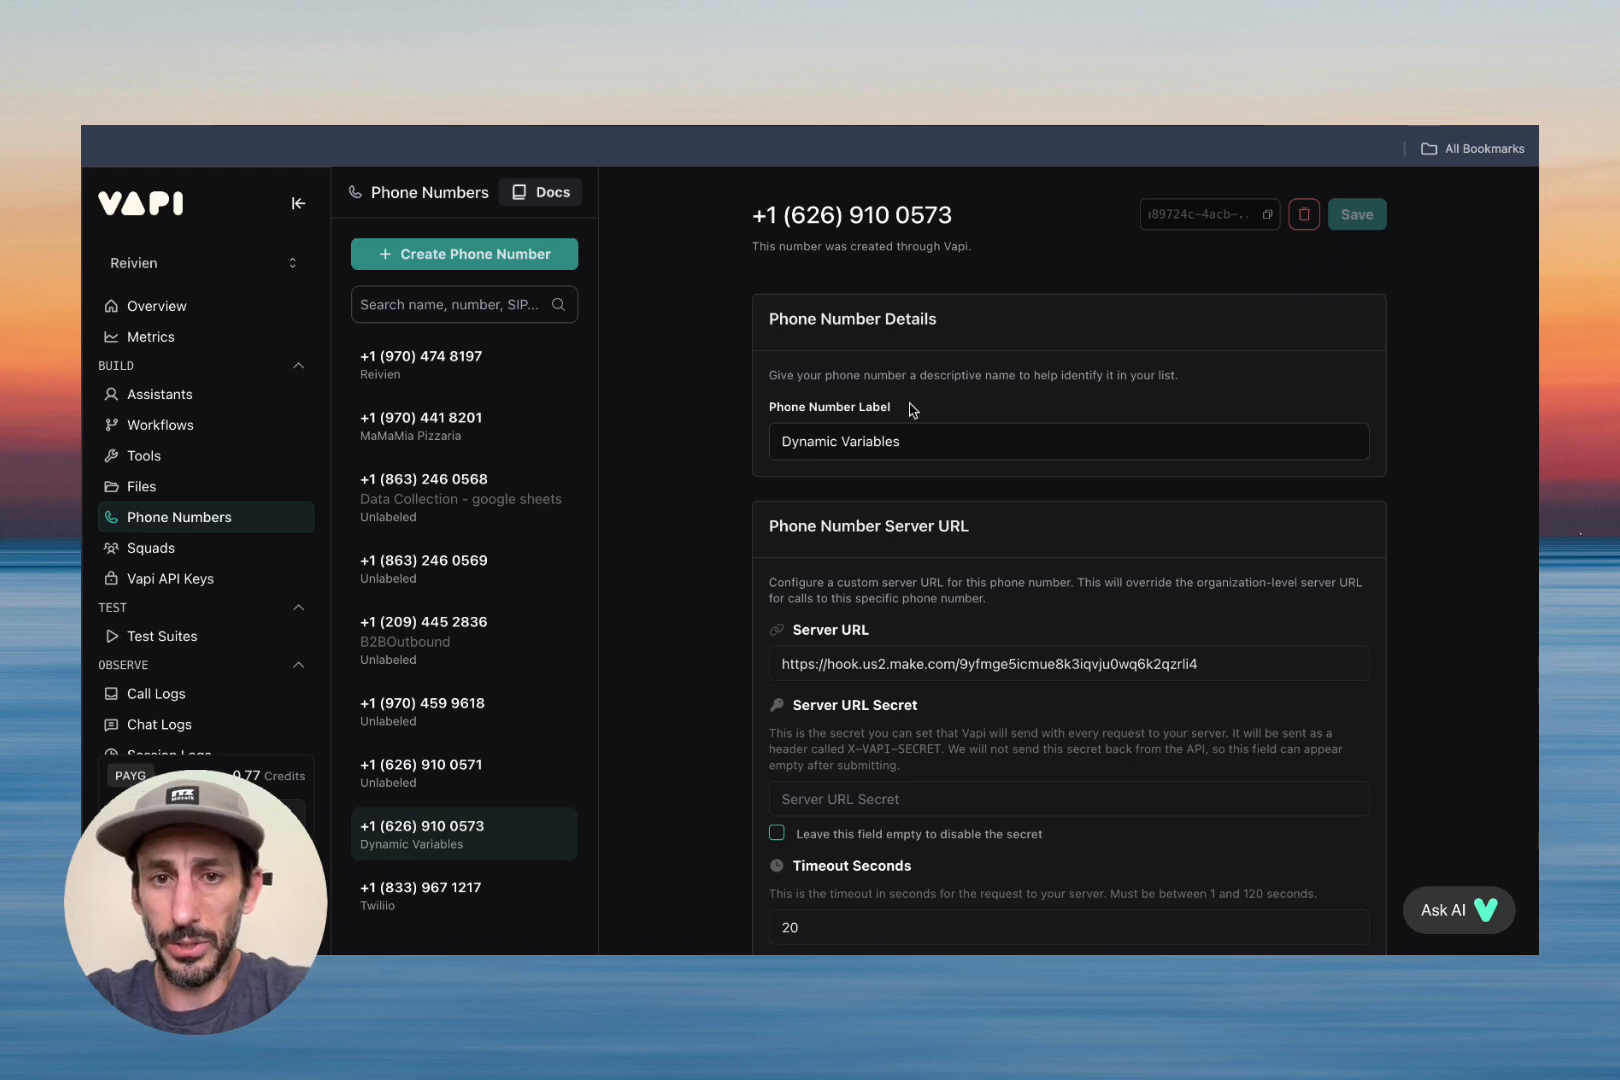
pyautogui.scroll(-1, 880, 520)
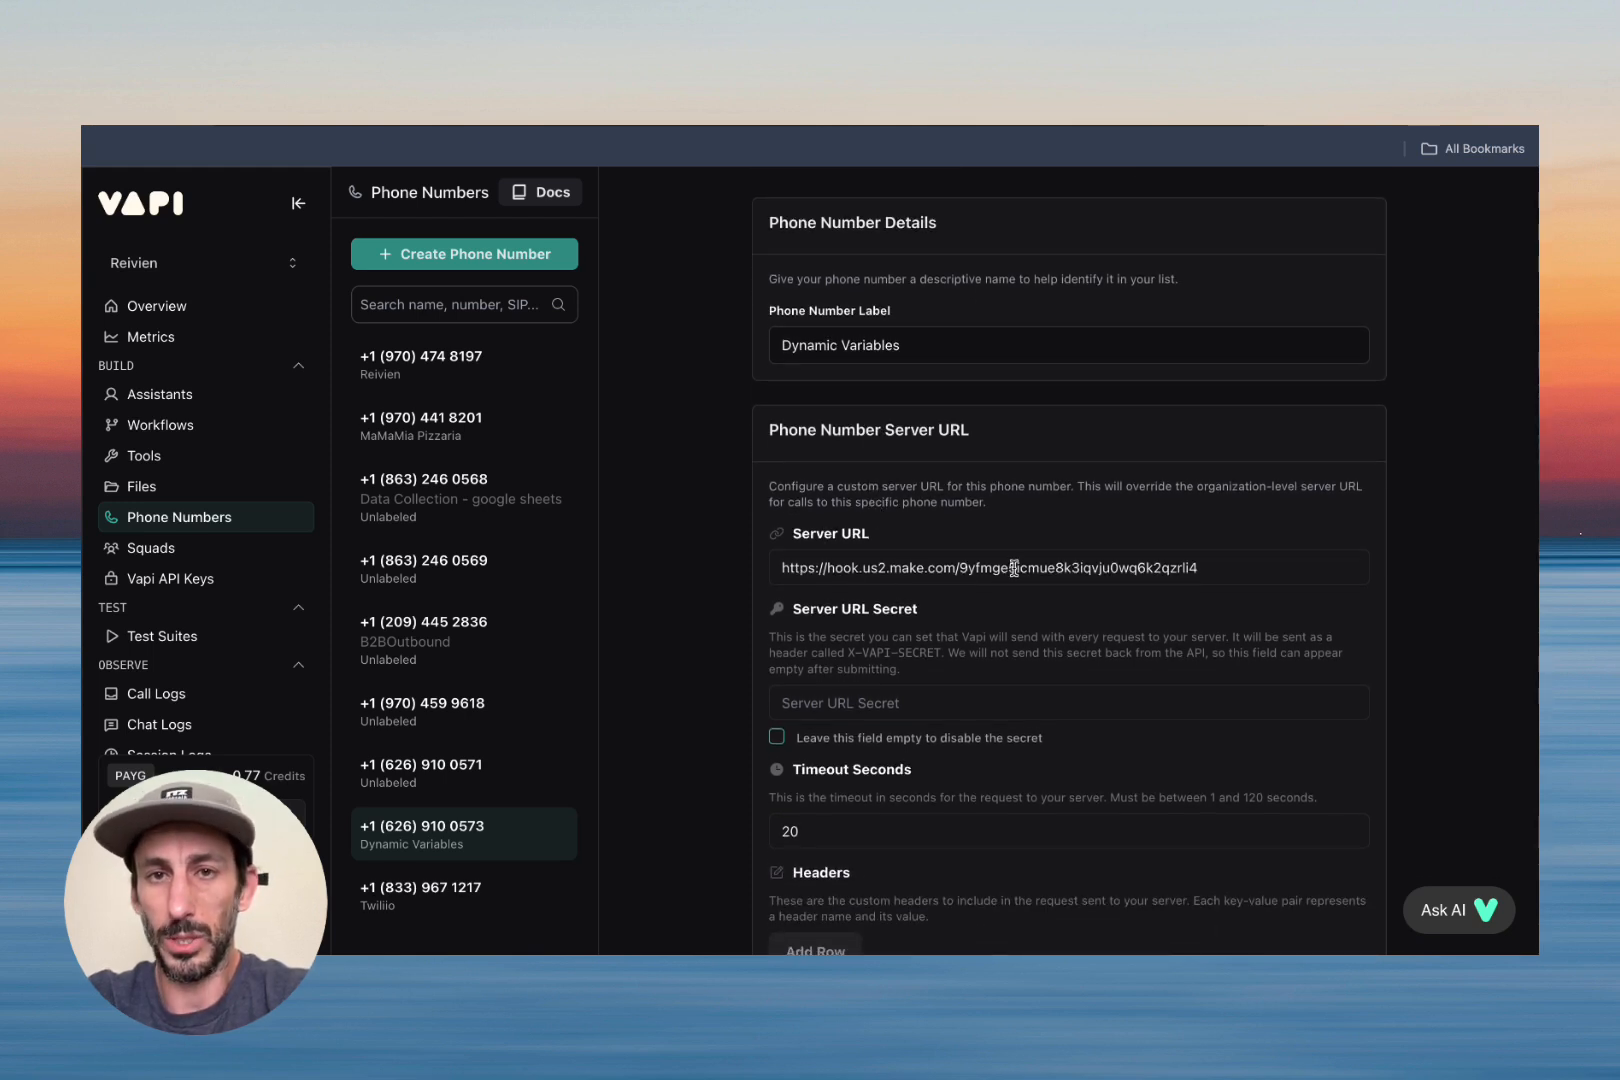
pyautogui.tripleClick(881, 568)
pyautogui.scroll(-1, 881, 521)
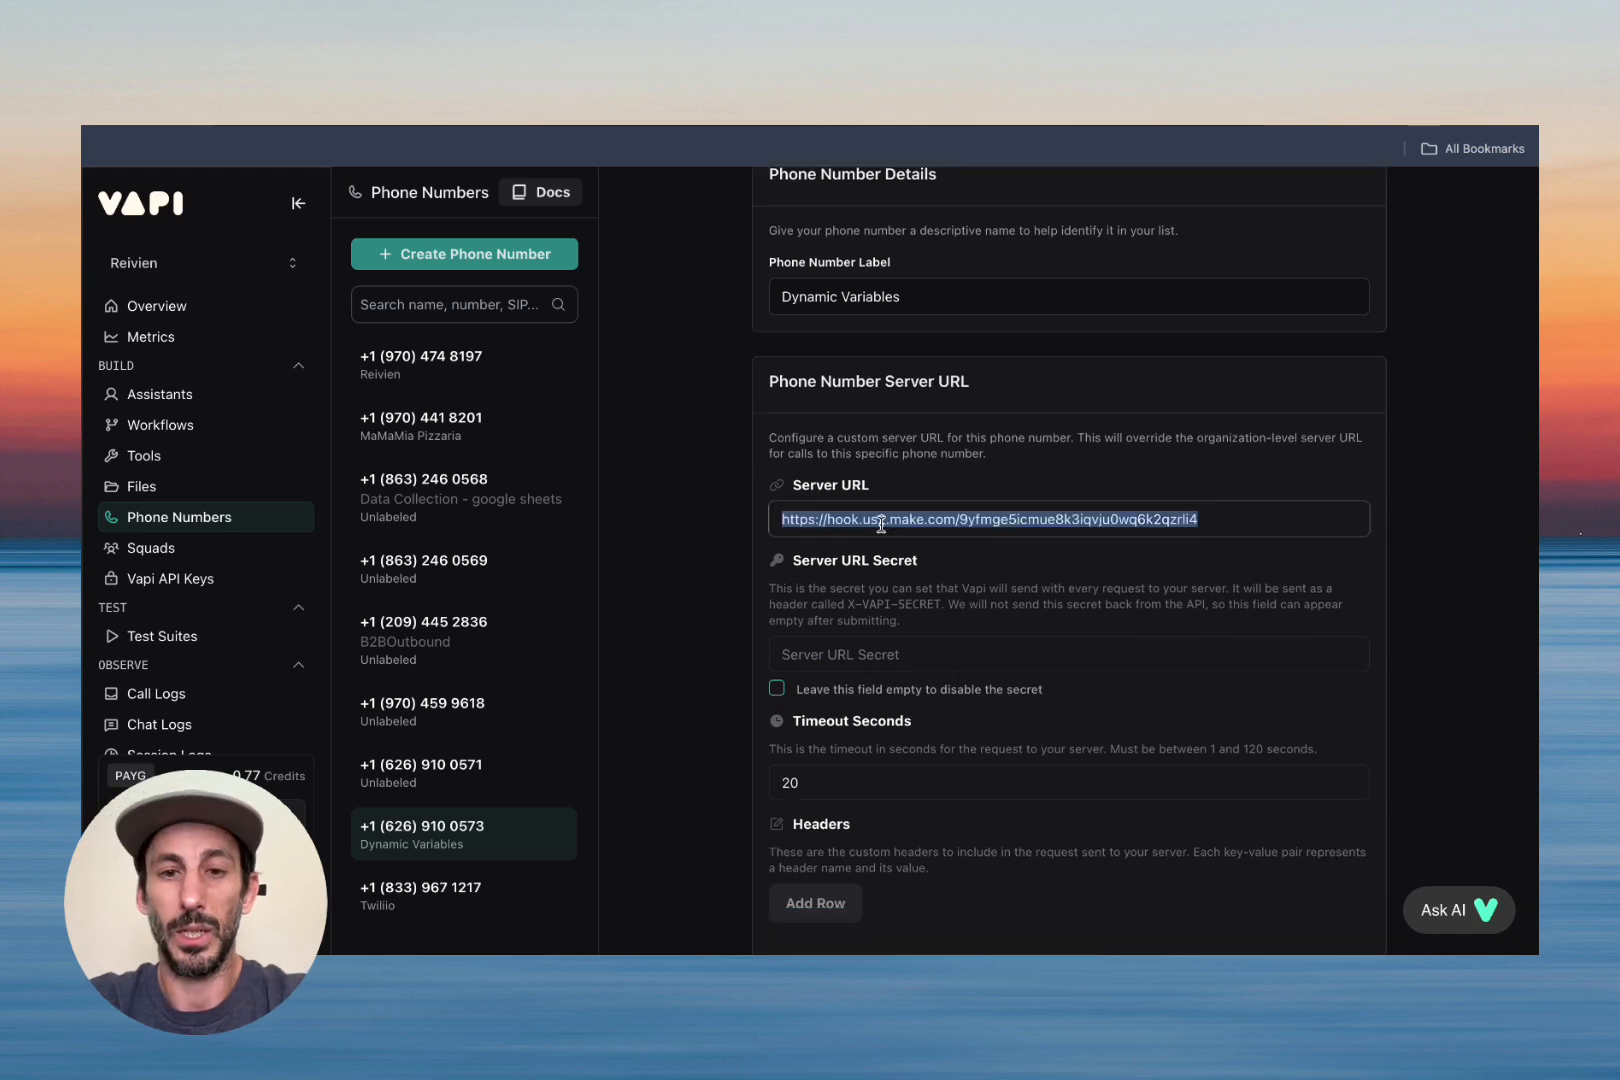
pyautogui.doubleClick(947, 512)
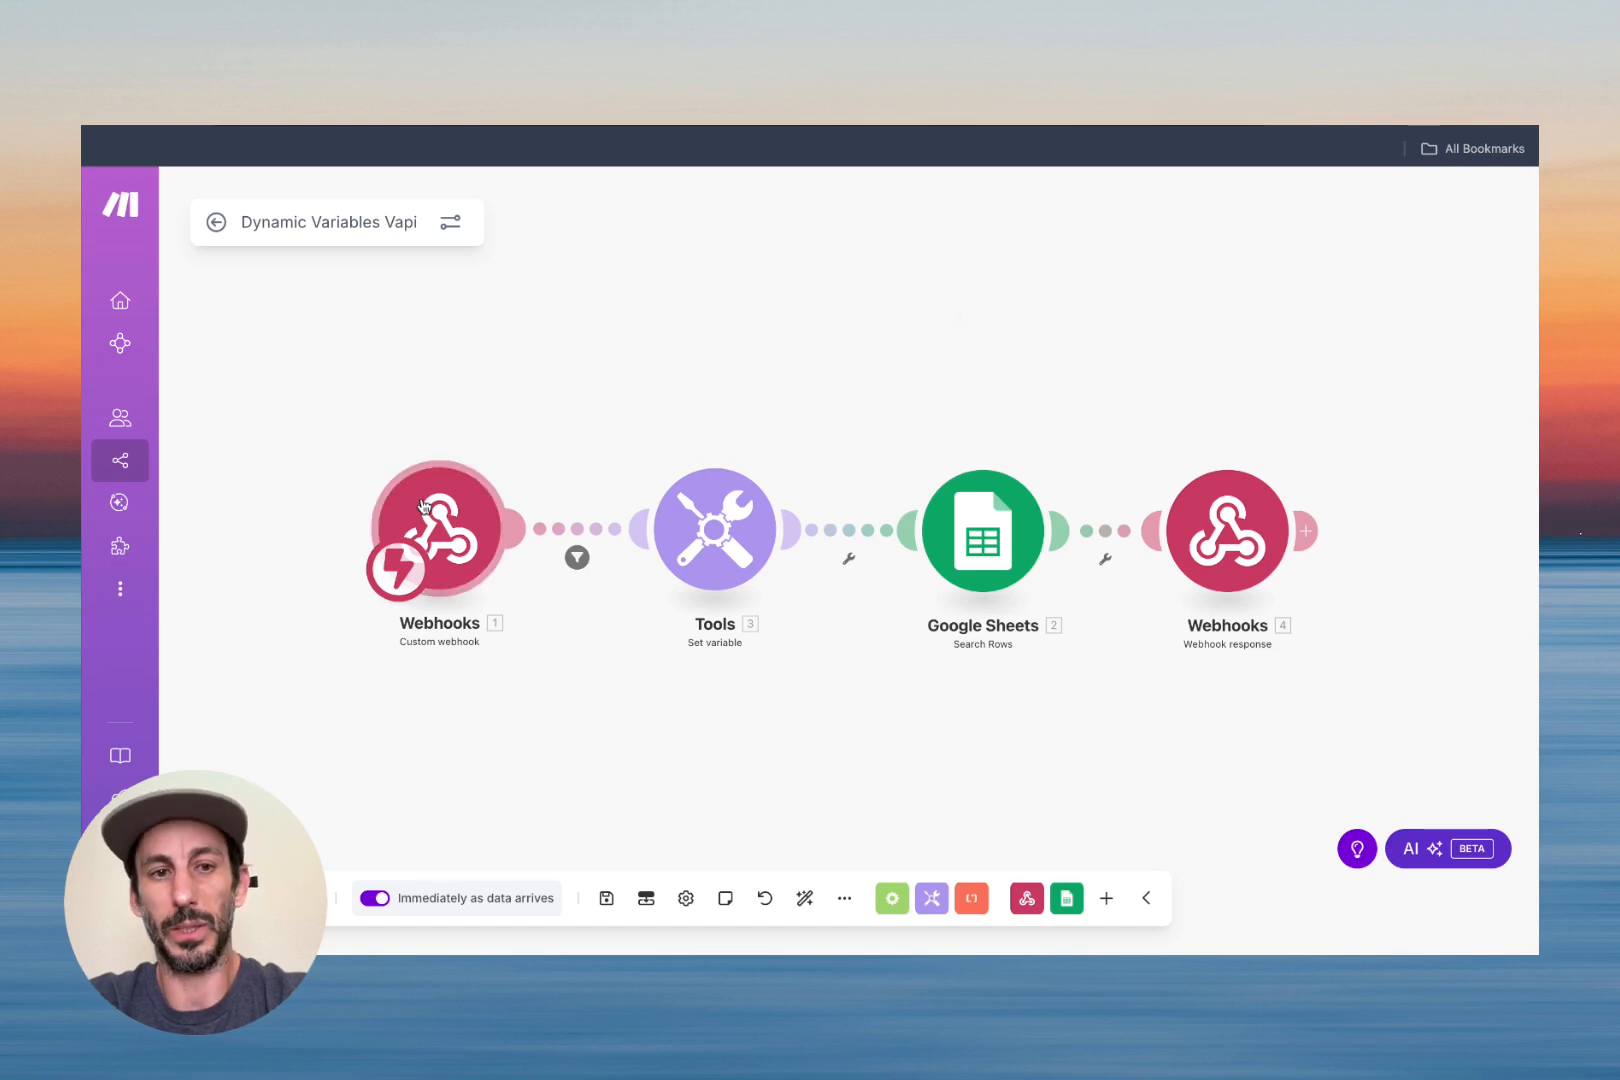
# - In the Make scenario Dynamic Variables Vapi, copy the custom webhook's address and save the module
pyautogui.click(468, 522)
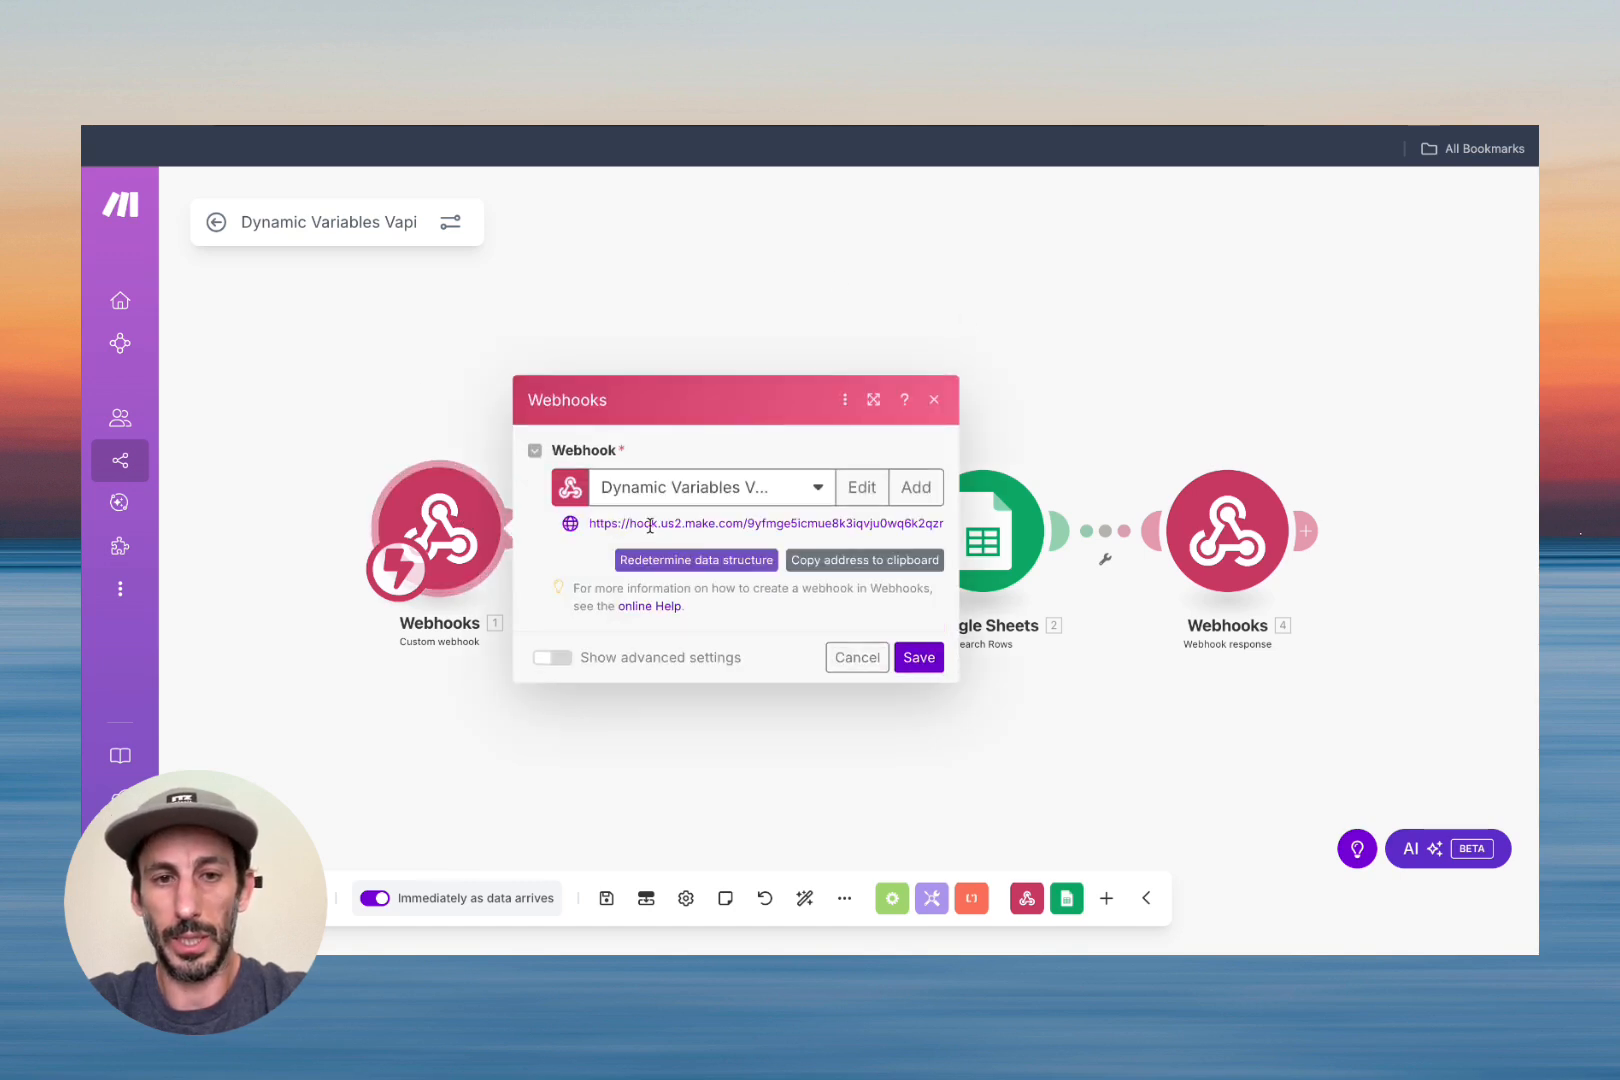
pyautogui.click(879, 563)
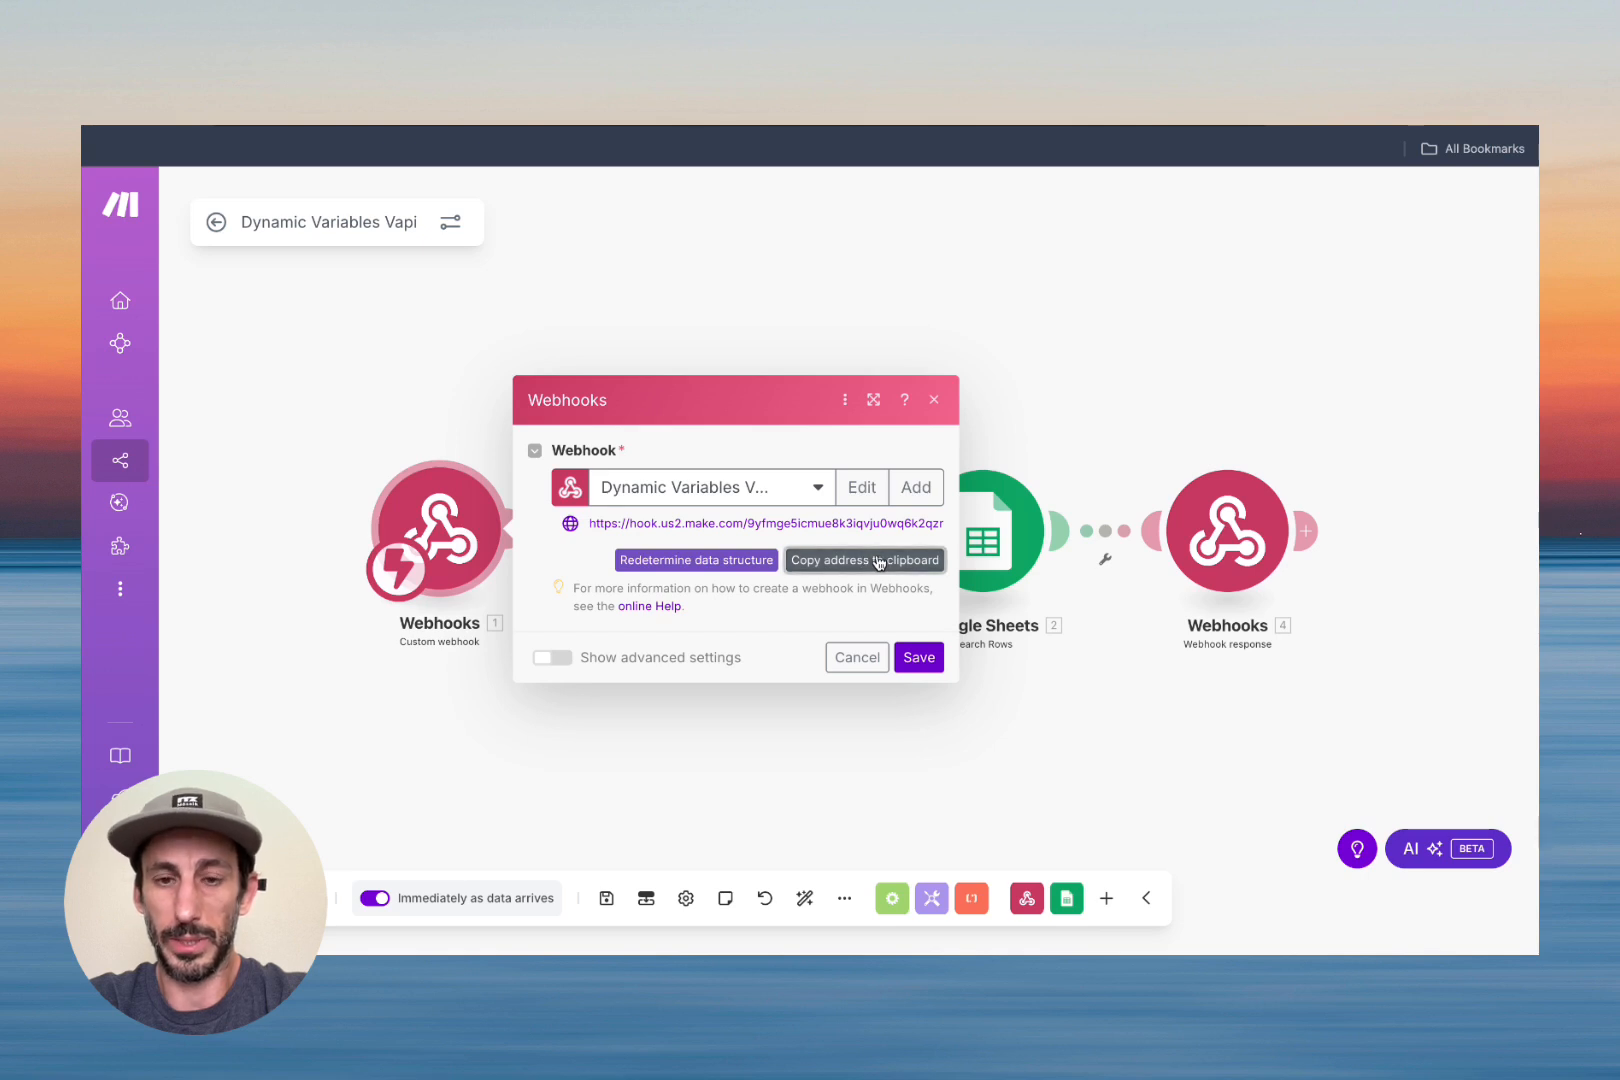
pyautogui.click(920, 660)
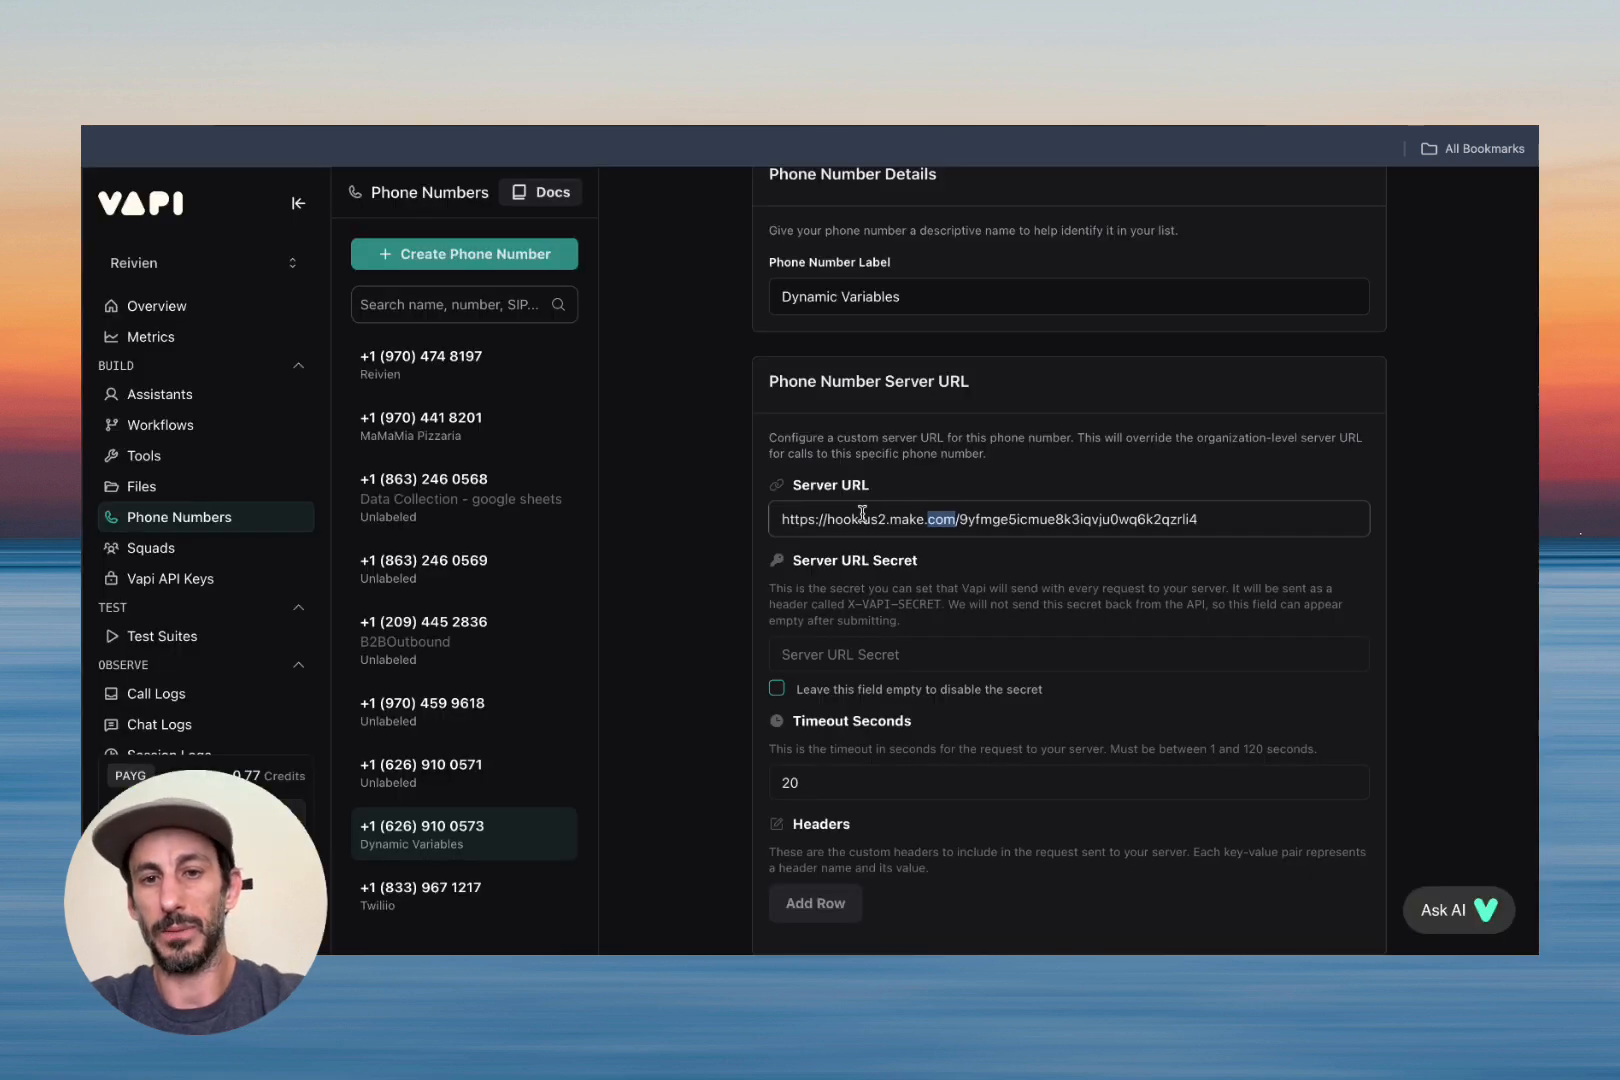
# - Back in Vapi, review the Dynamic Variables number's Server URL, inbound and outbound settings, and save the number
pyautogui.tripleClick(862, 515)
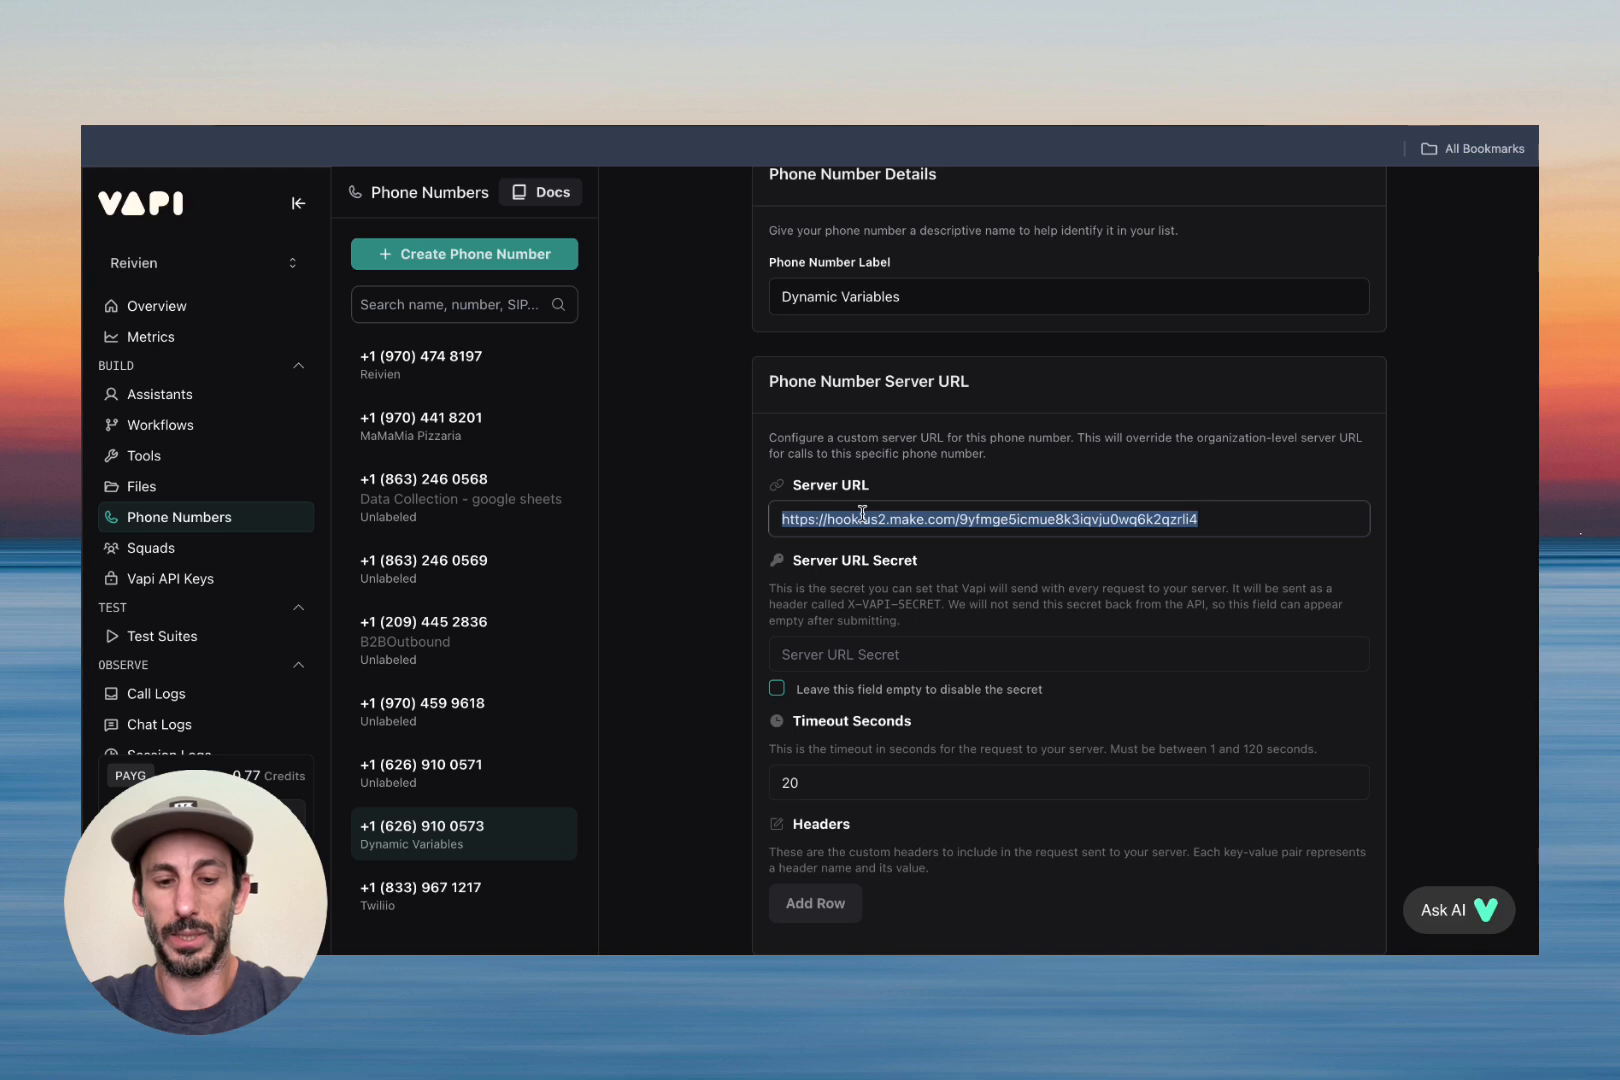
pyautogui.click(862, 515)
pyautogui.scroll(-7, 1054, 603)
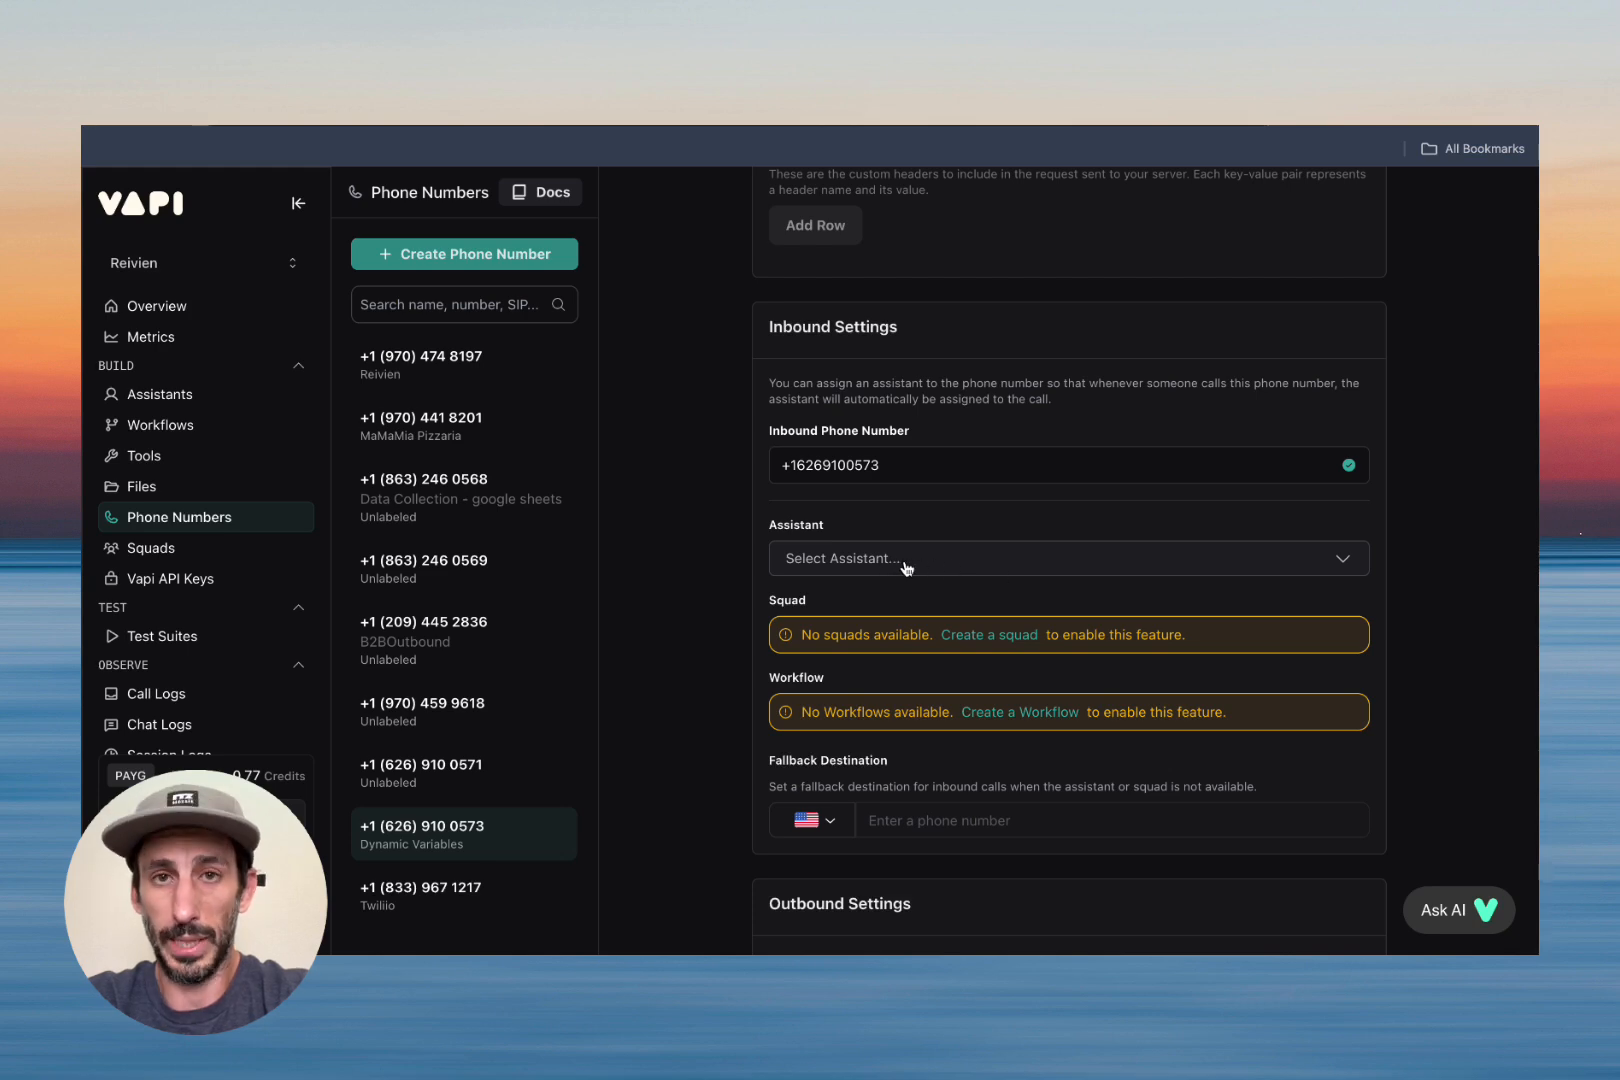
pyautogui.scroll(-7, 926, 572)
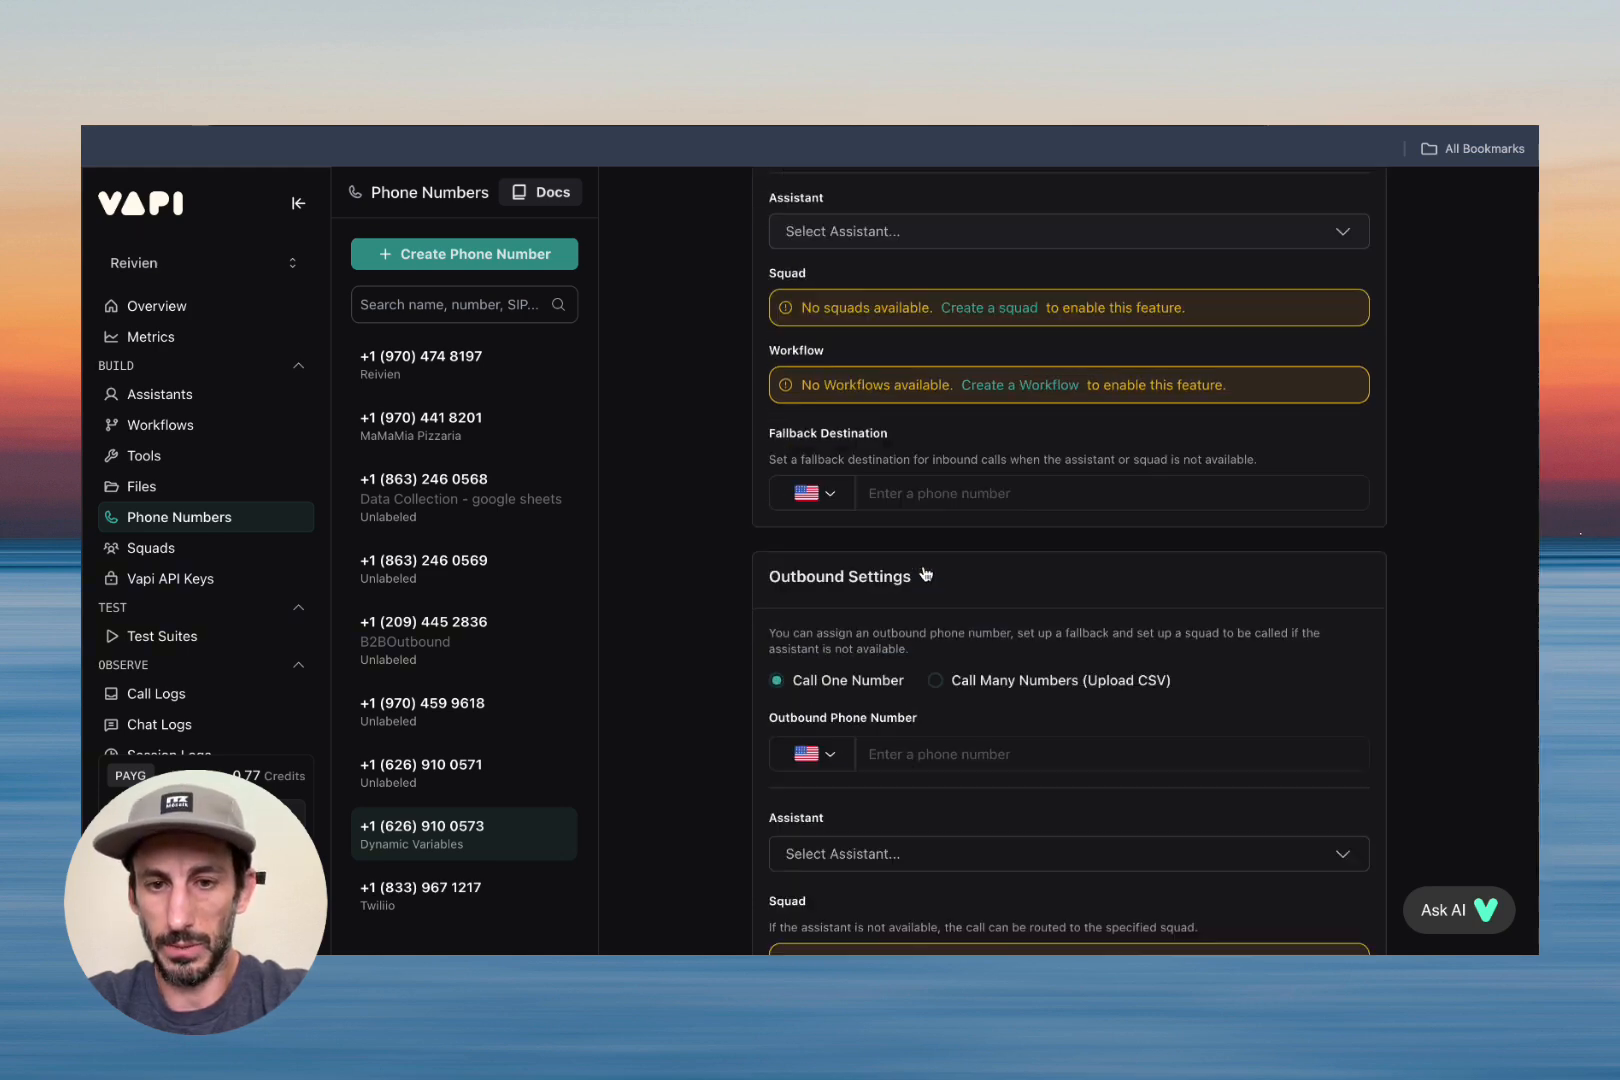
pyautogui.scroll(15, 924, 540)
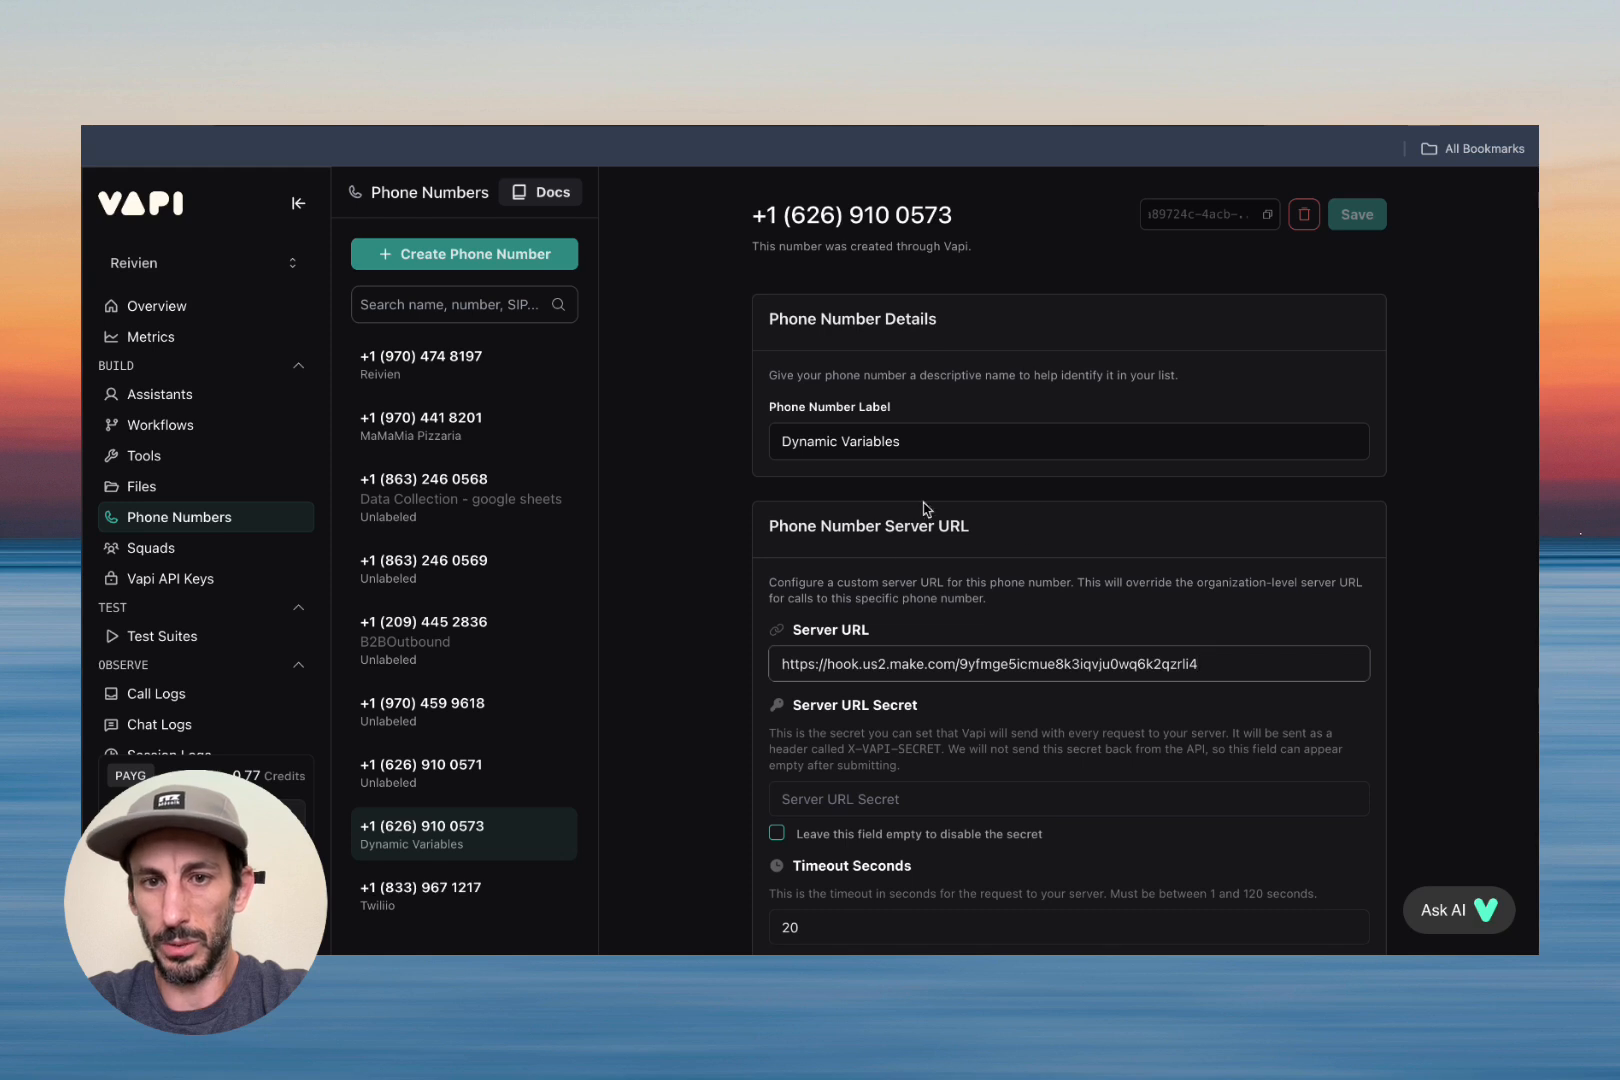
pyautogui.click(1358, 213)
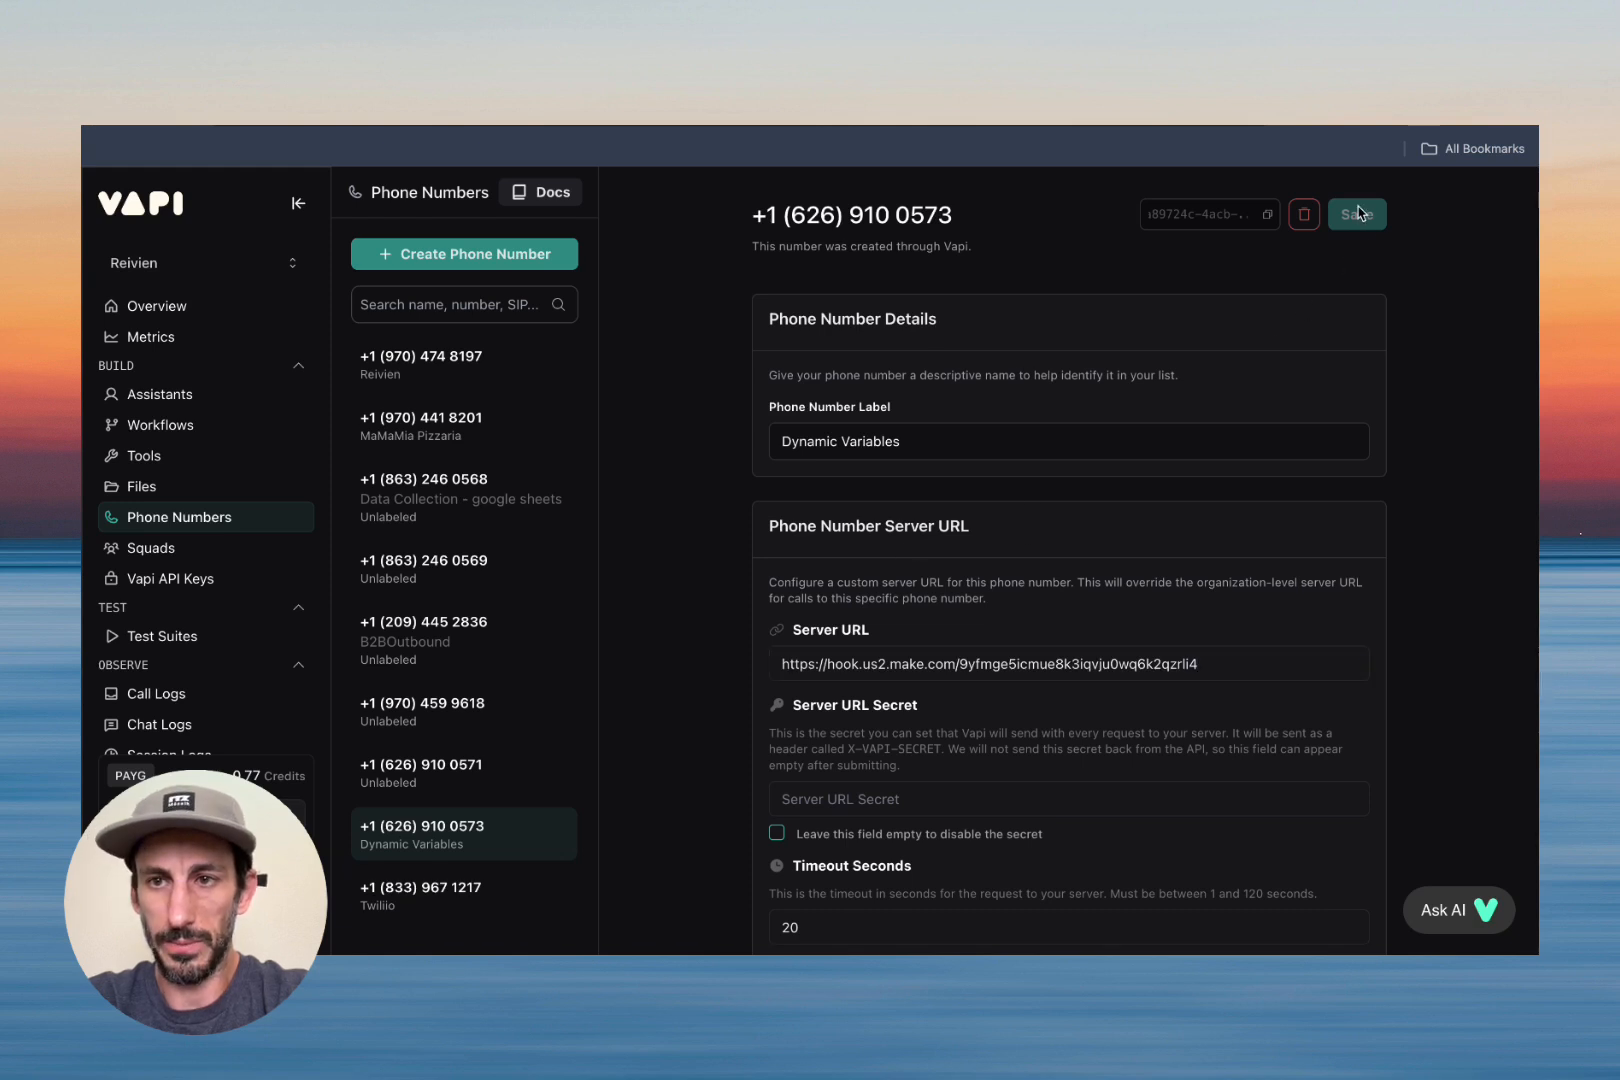
# - Open the Dynamic Variables assistant and examine the variables used in its first message and system prompt
pyautogui.click(170, 394)
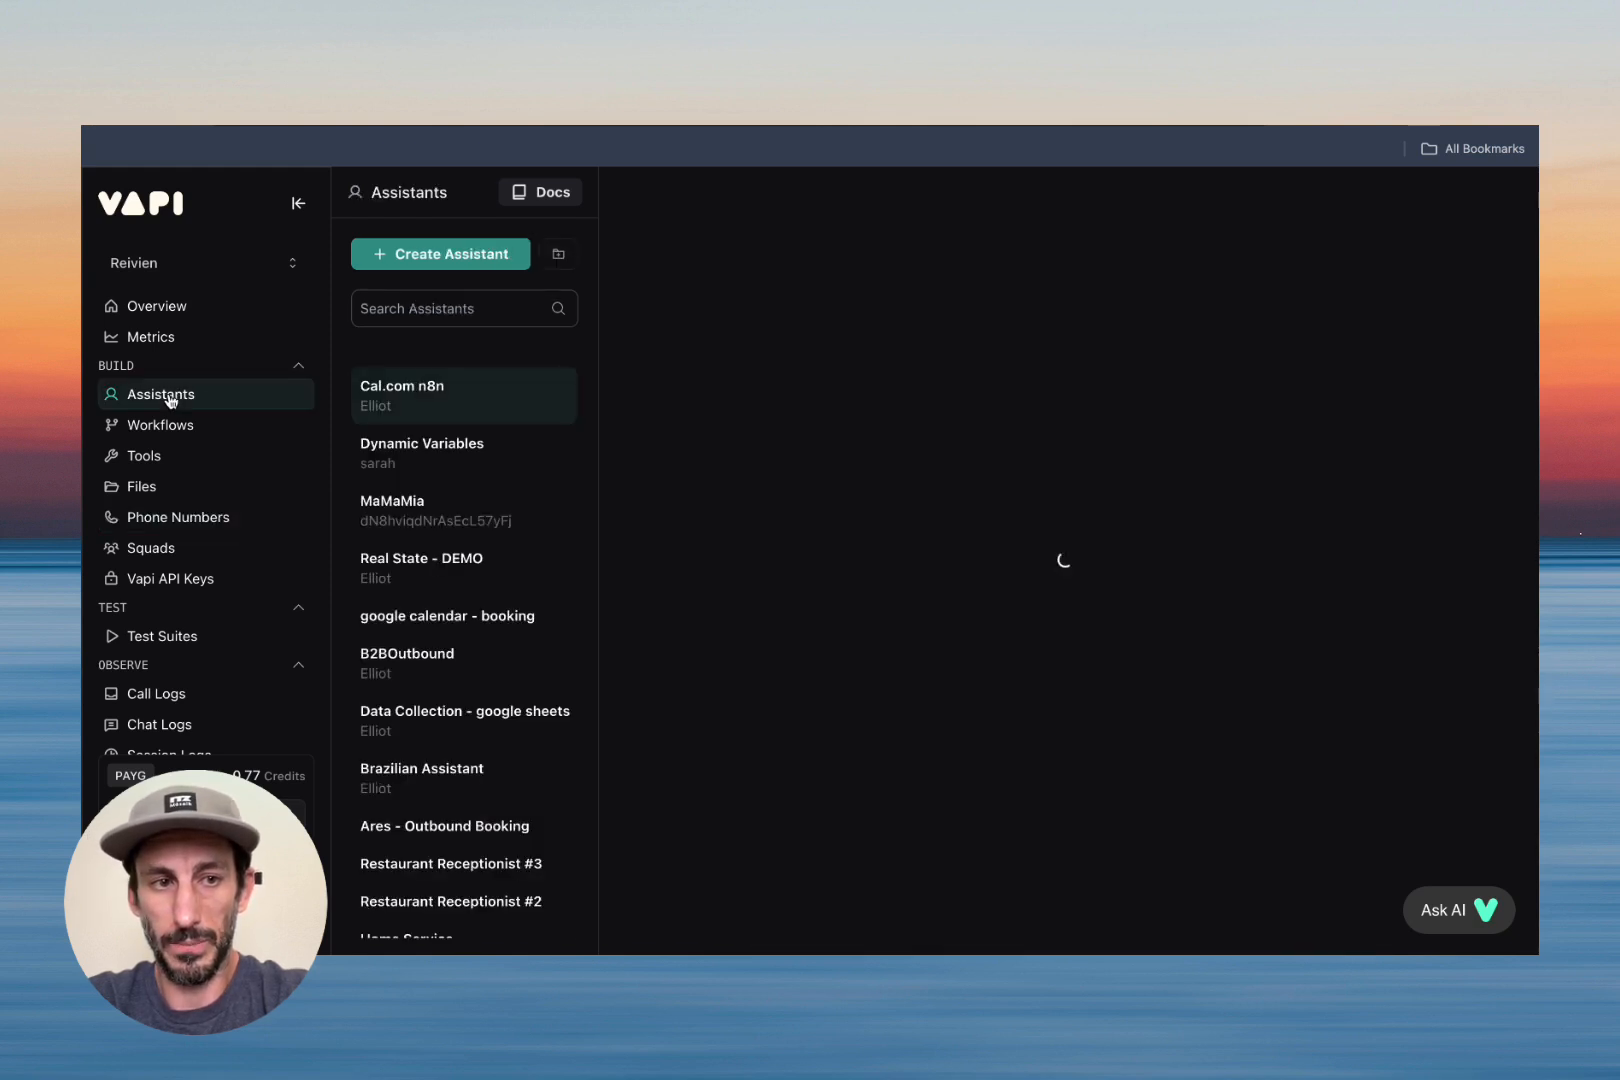
pyautogui.click(452, 454)
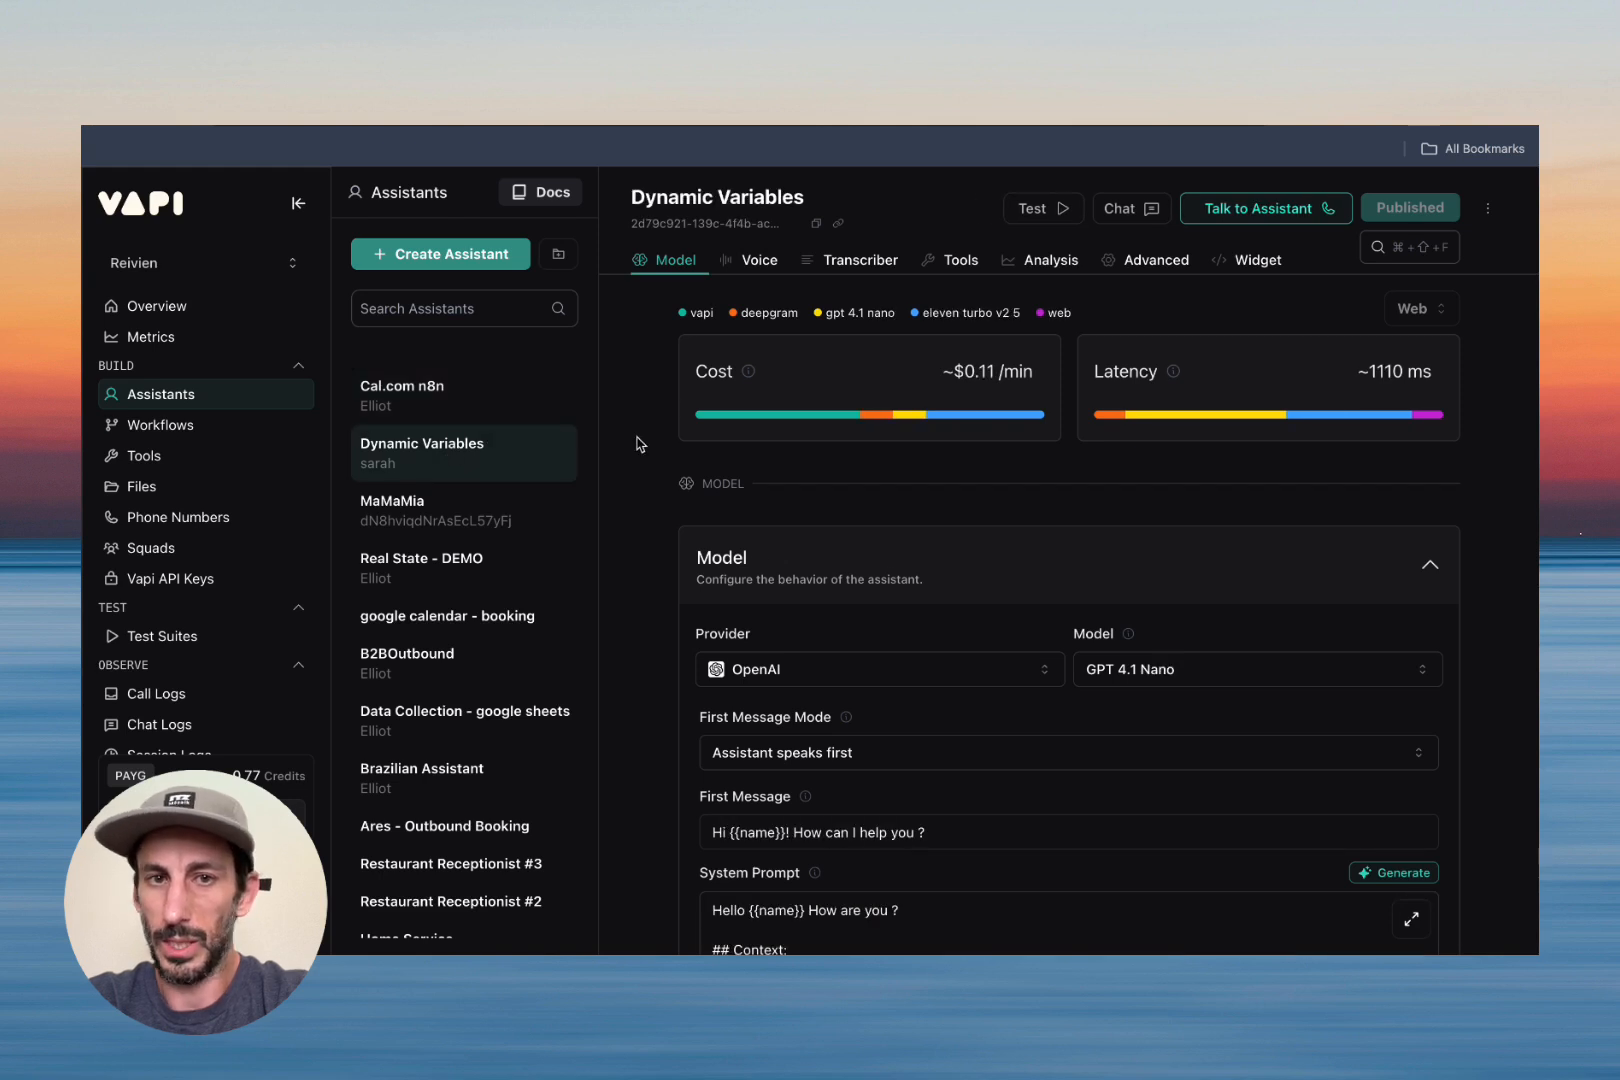
pyautogui.scroll(-5, 895, 665)
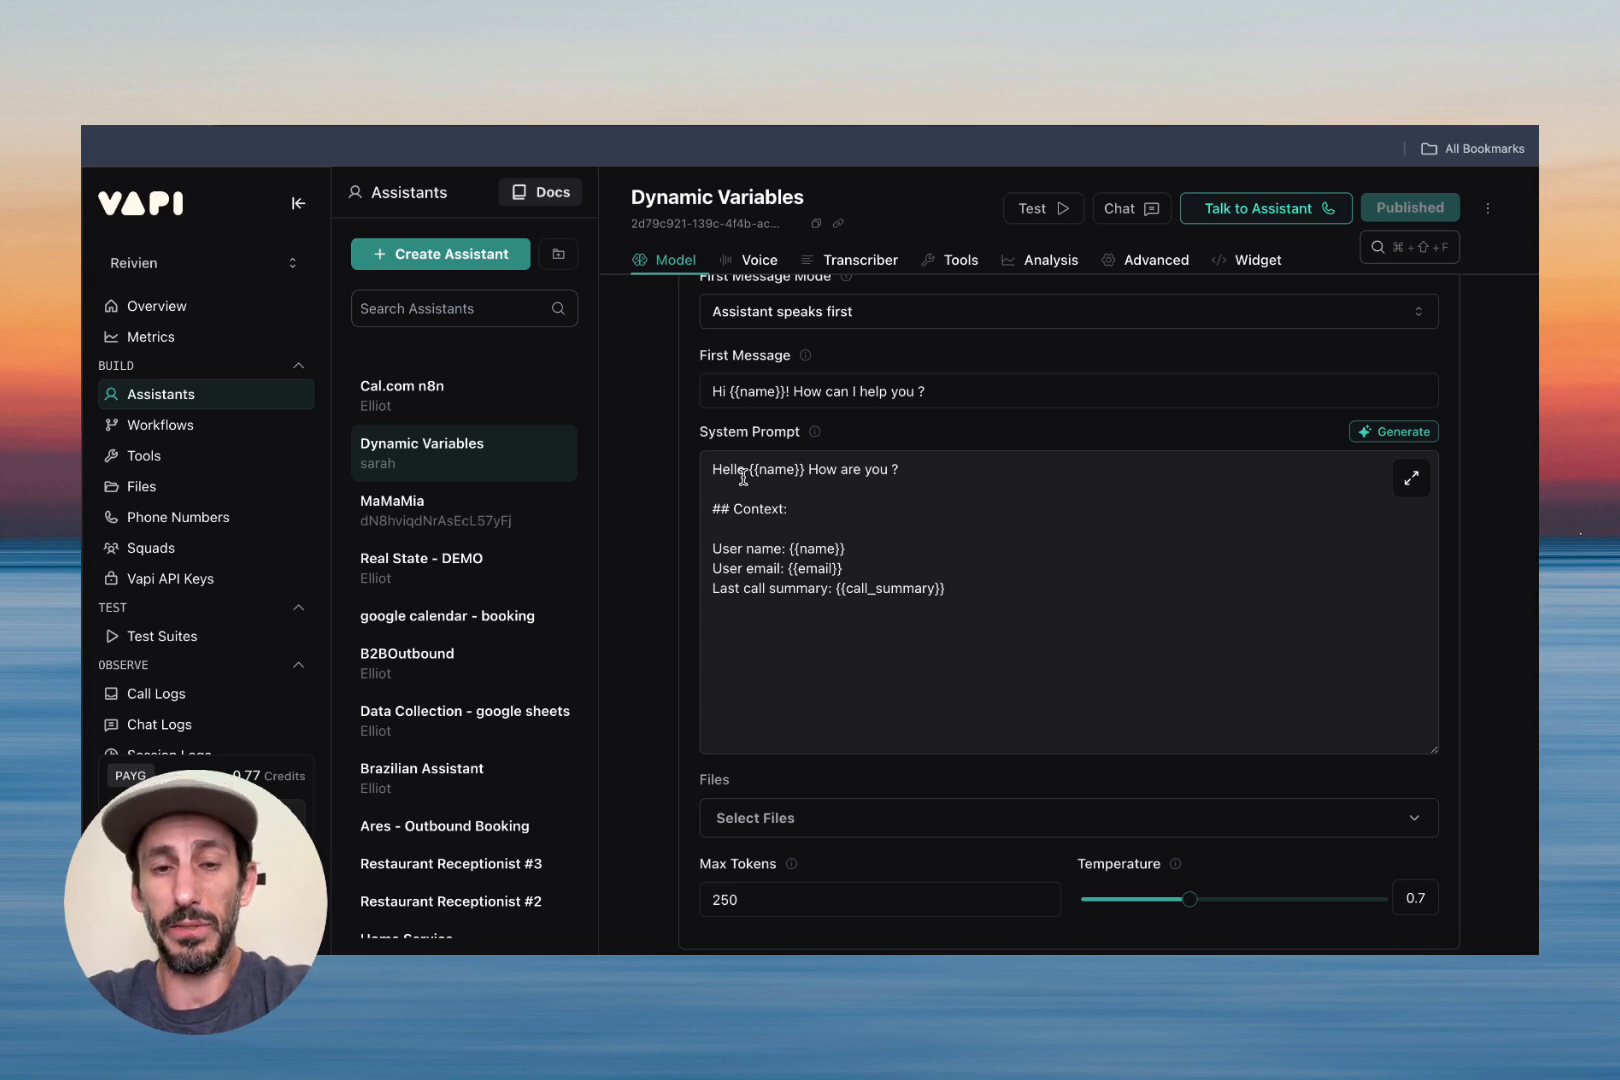
pyautogui.click(743, 478)
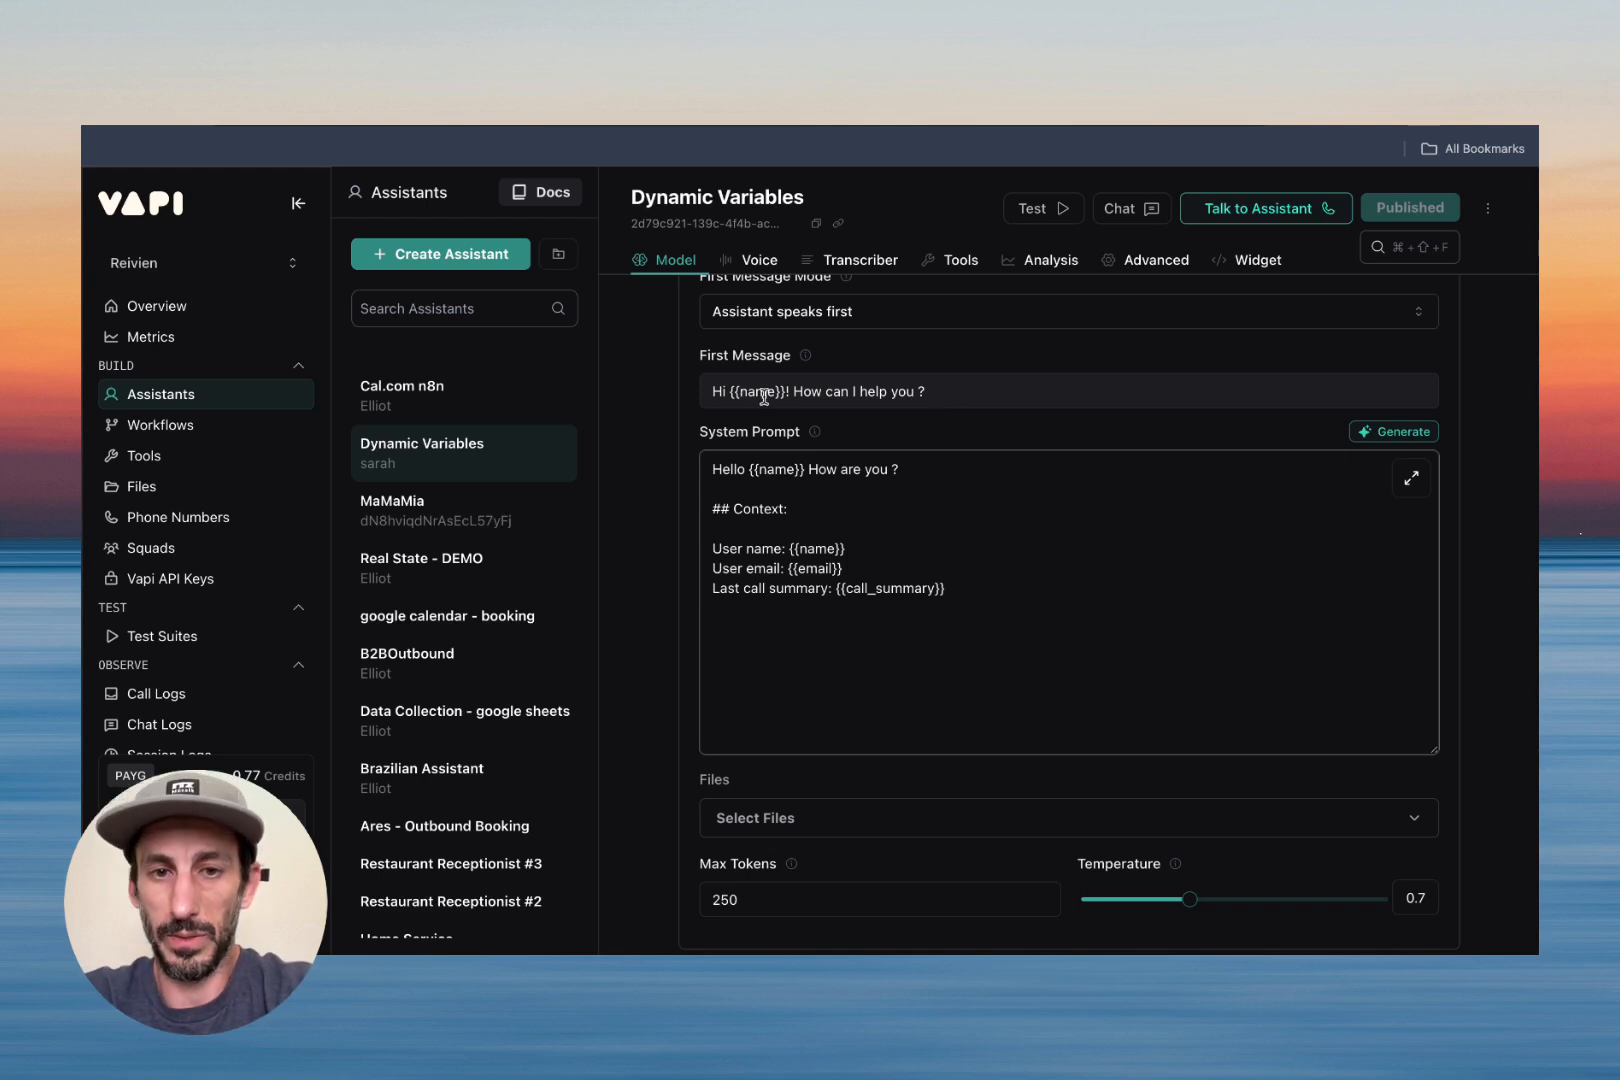
pyautogui.moveTo(783, 548); pyautogui.dragTo(895, 550)
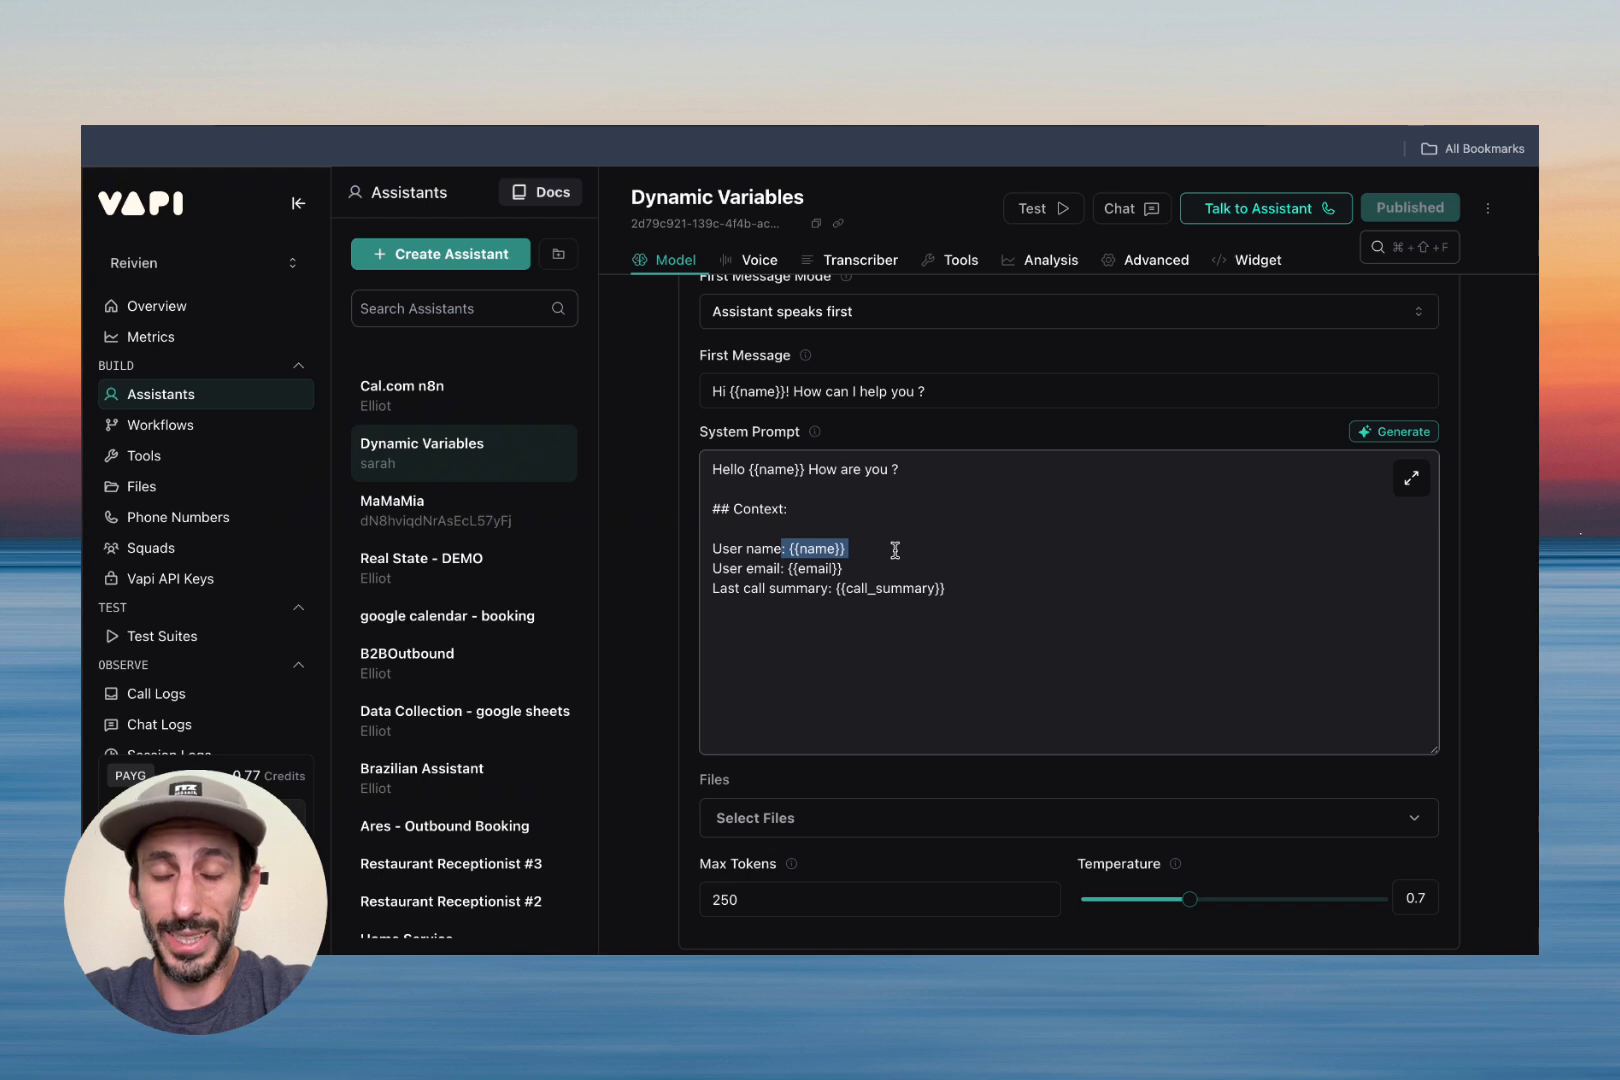
pyautogui.click(895, 550)
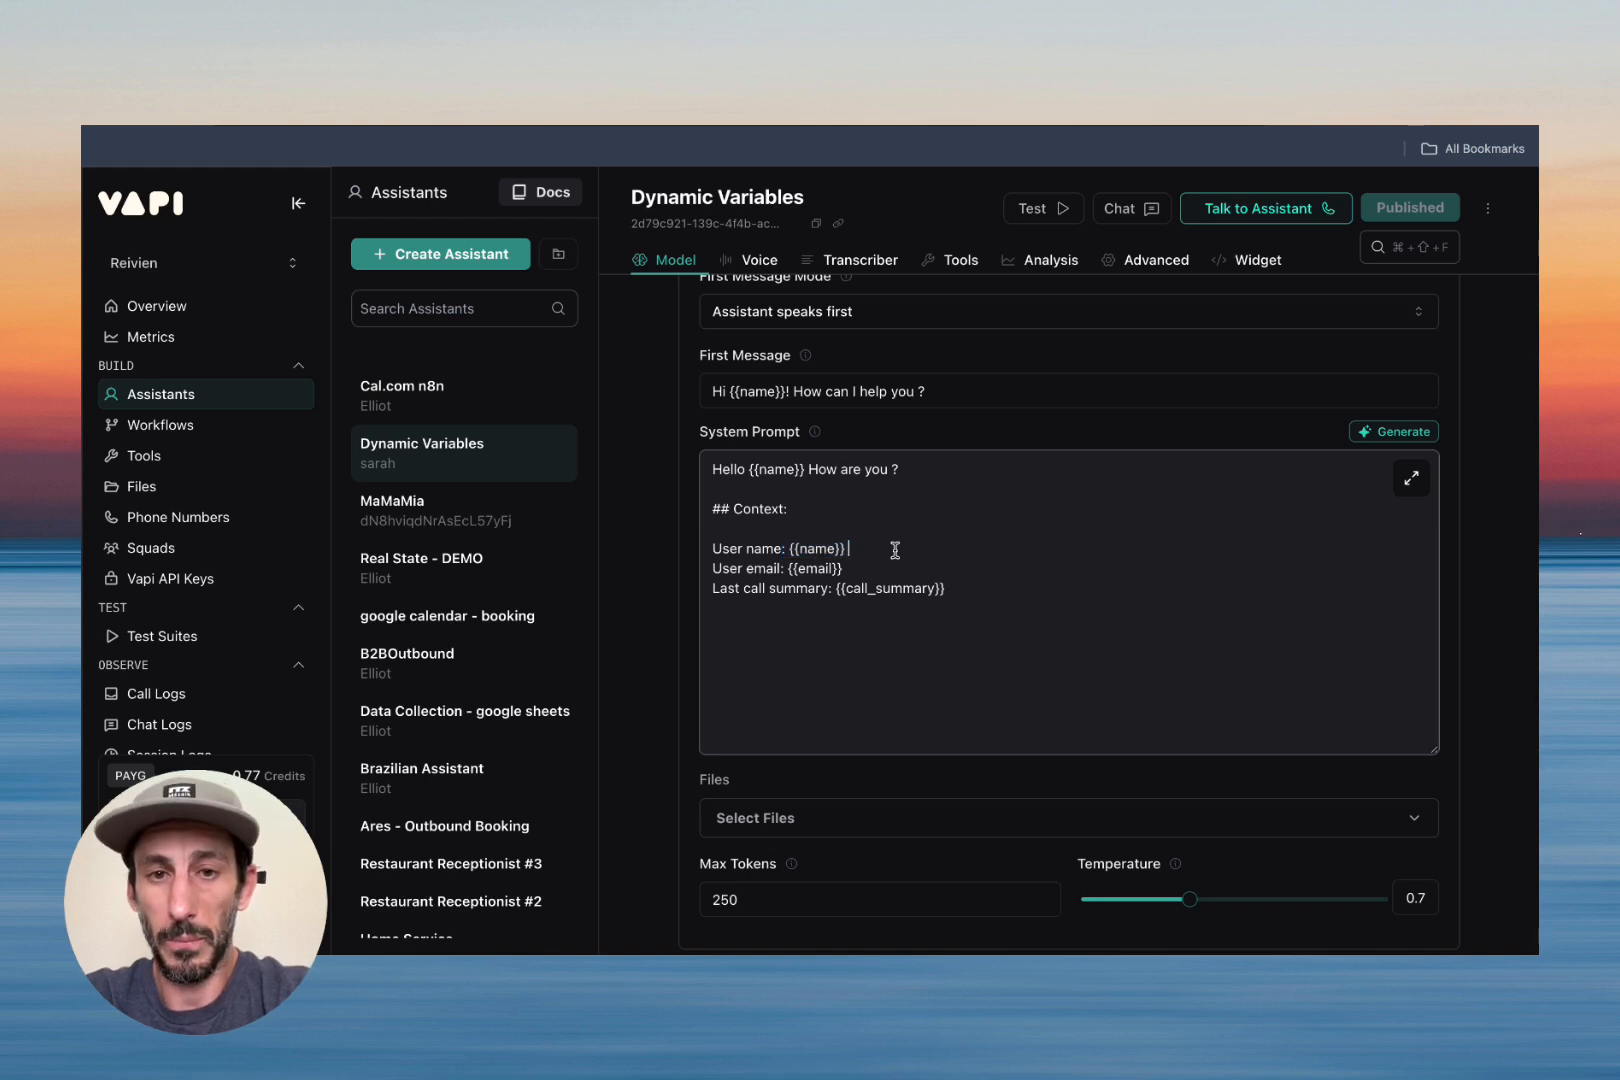
pyautogui.scroll(2, 895, 550)
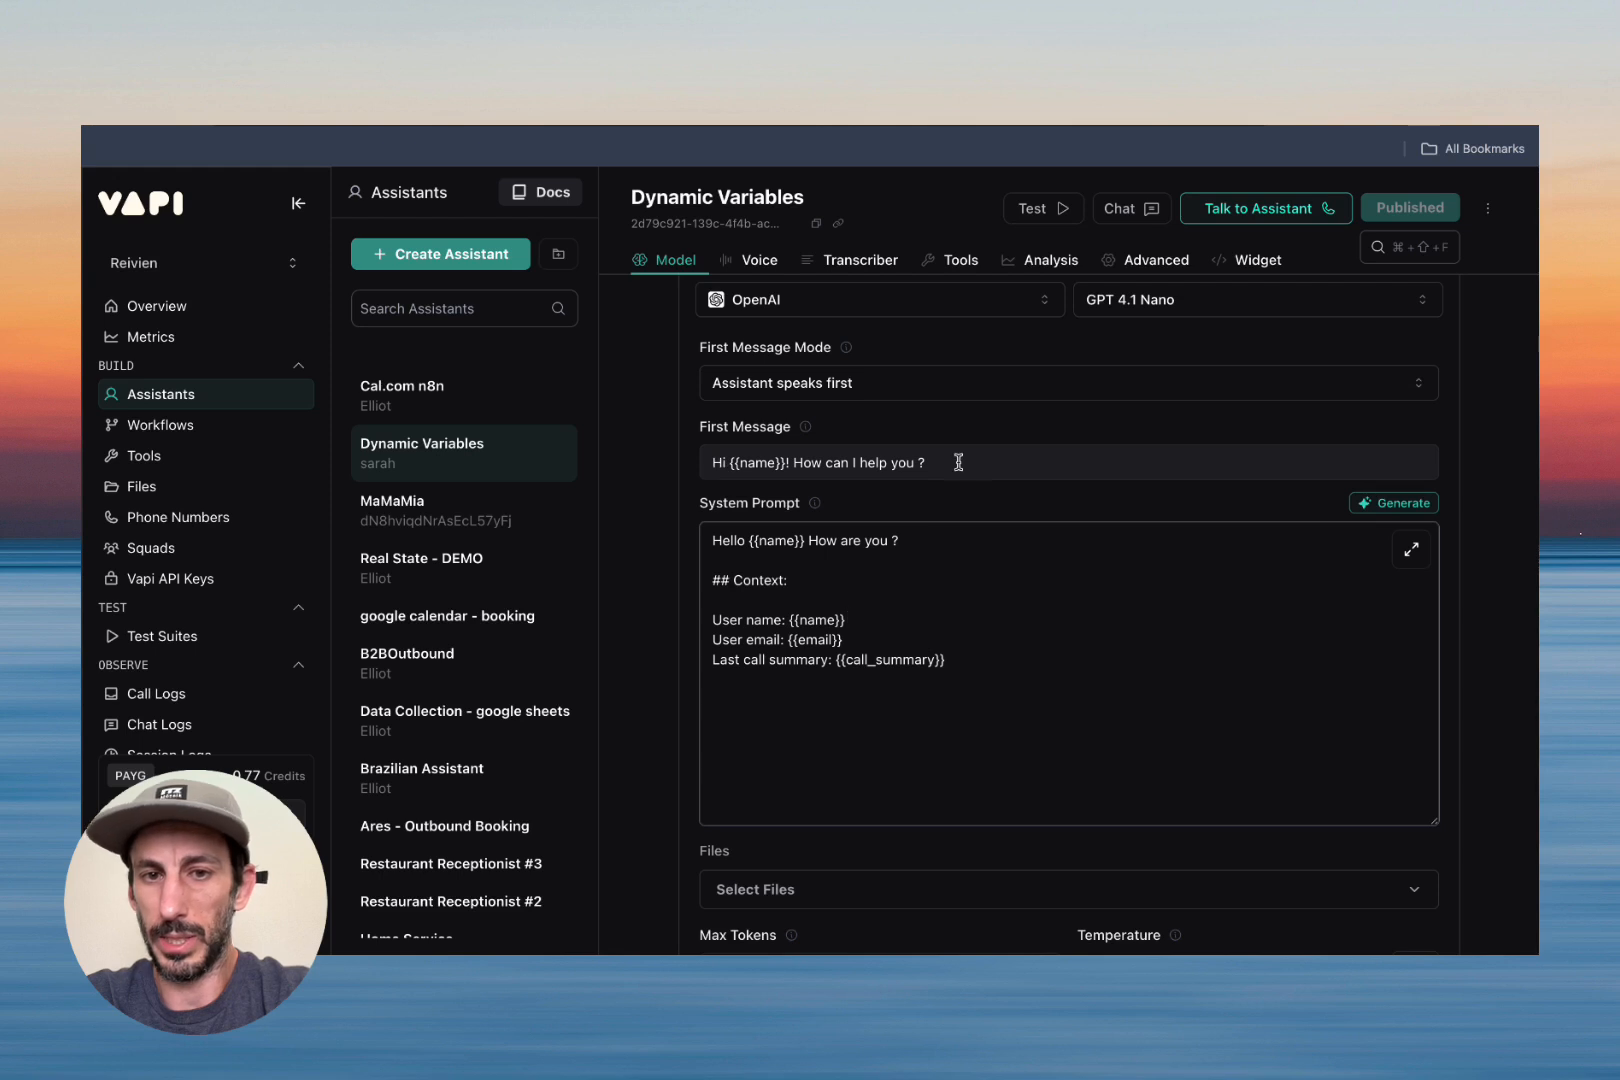
pyautogui.scroll(-3, 948, 500)
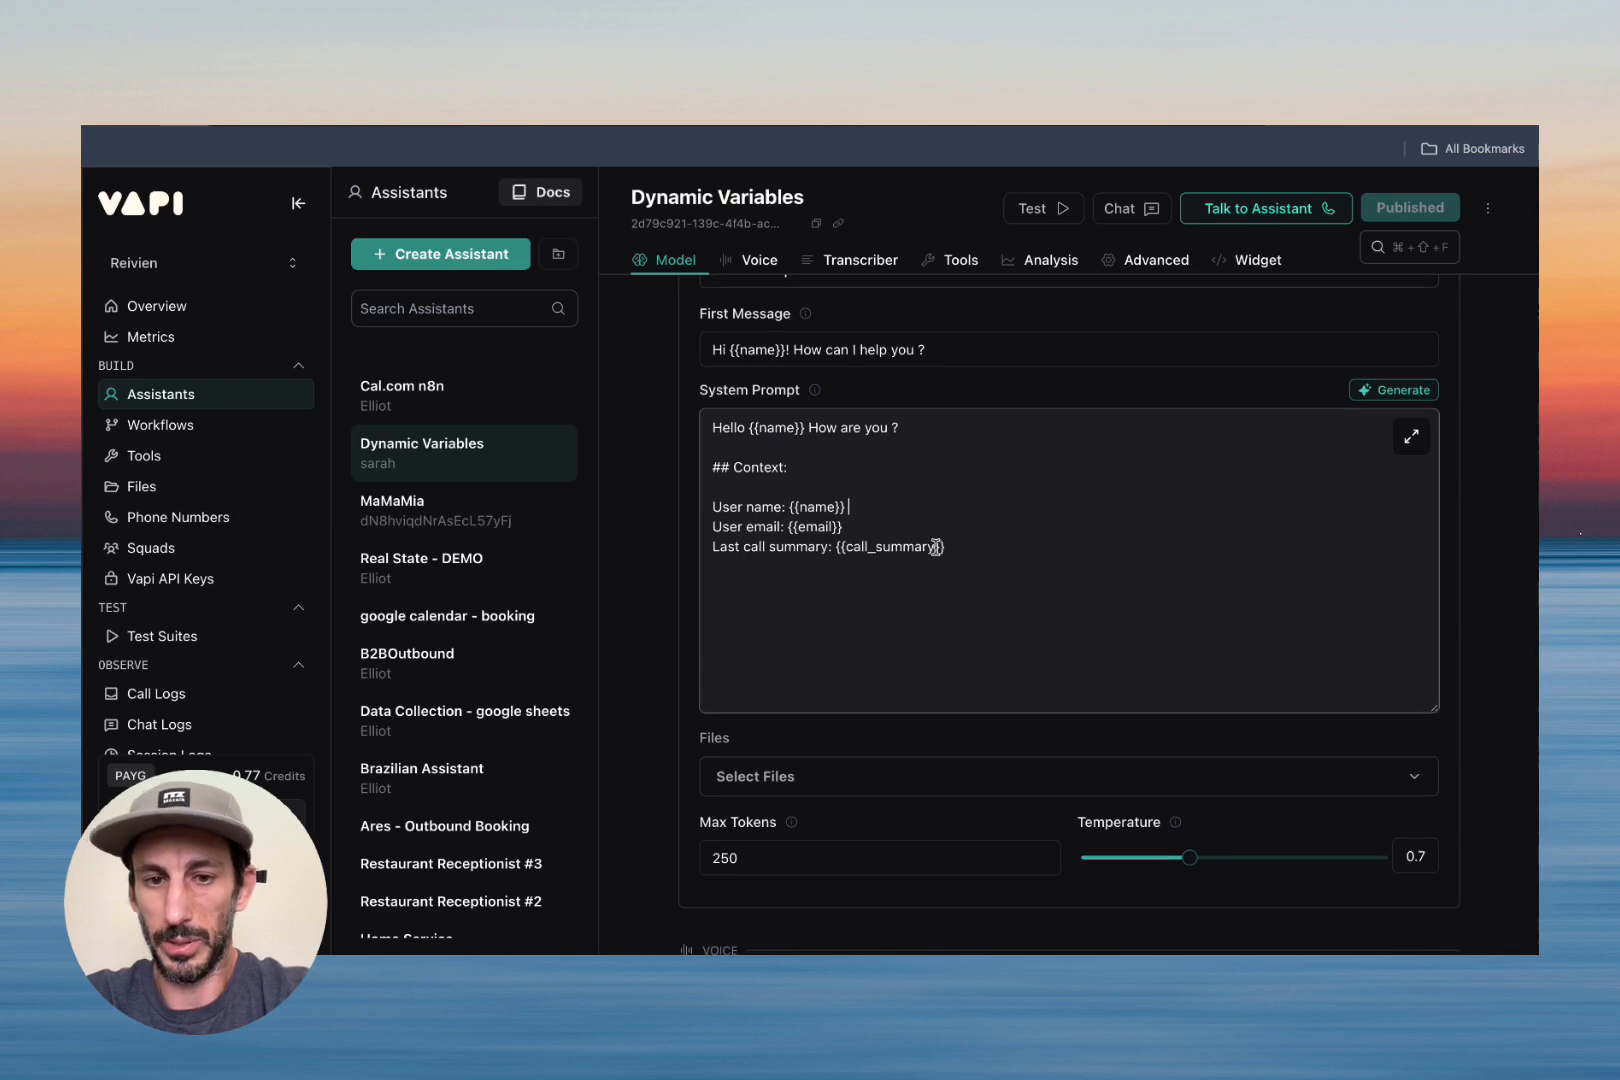
pyautogui.scroll(-6, 935, 547)
pyautogui.scroll(-10, 935, 547)
pyautogui.scroll(20, 933, 550)
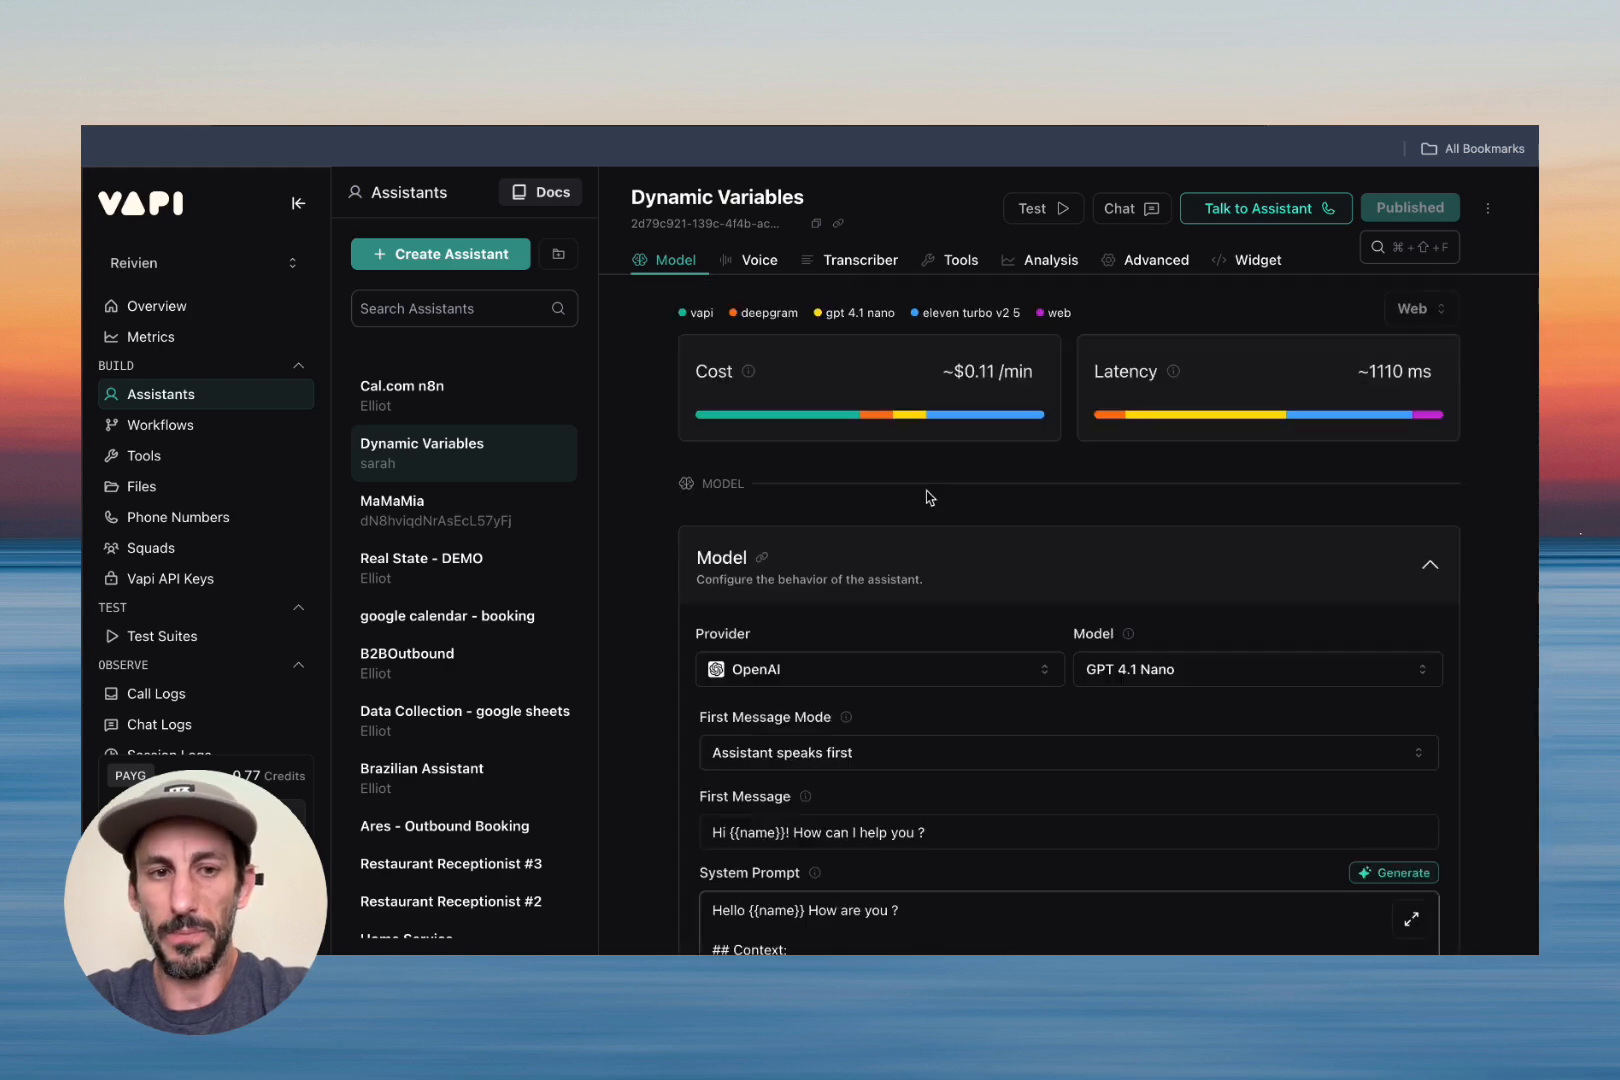
# - Switch to the Make scenario and inspect the filter after the custom webhook, closing it without changes
pyautogui.click(800, 127)
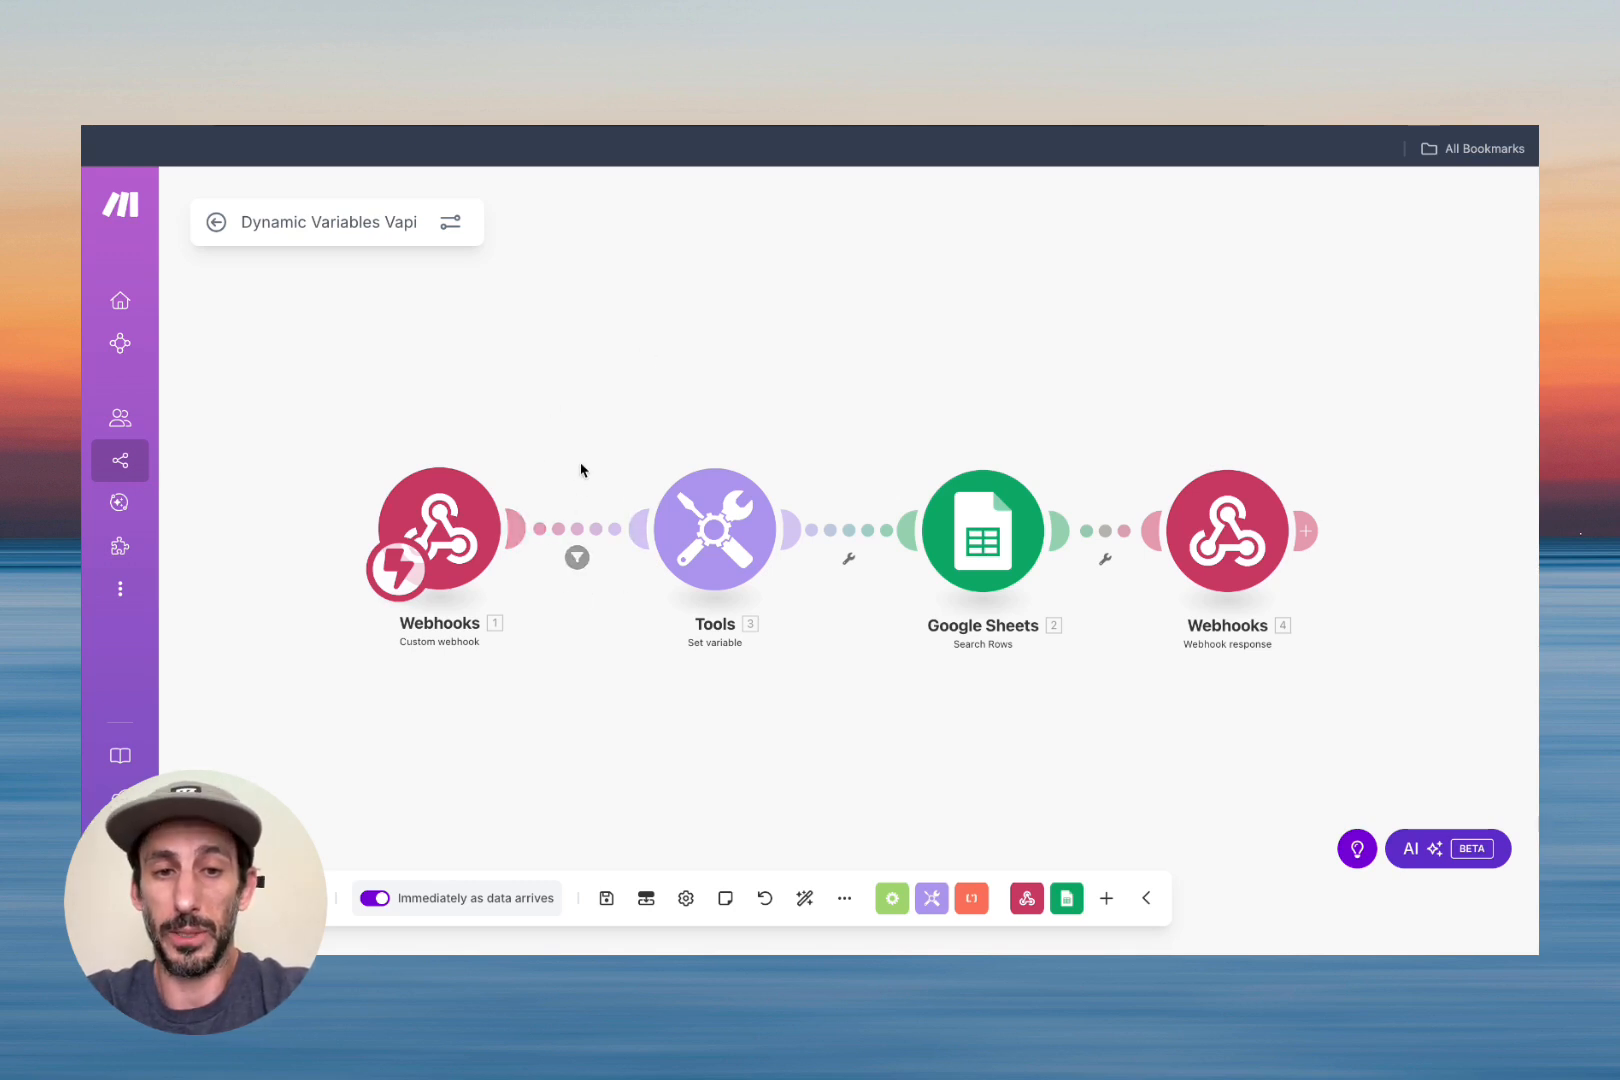
pyautogui.click(577, 557)
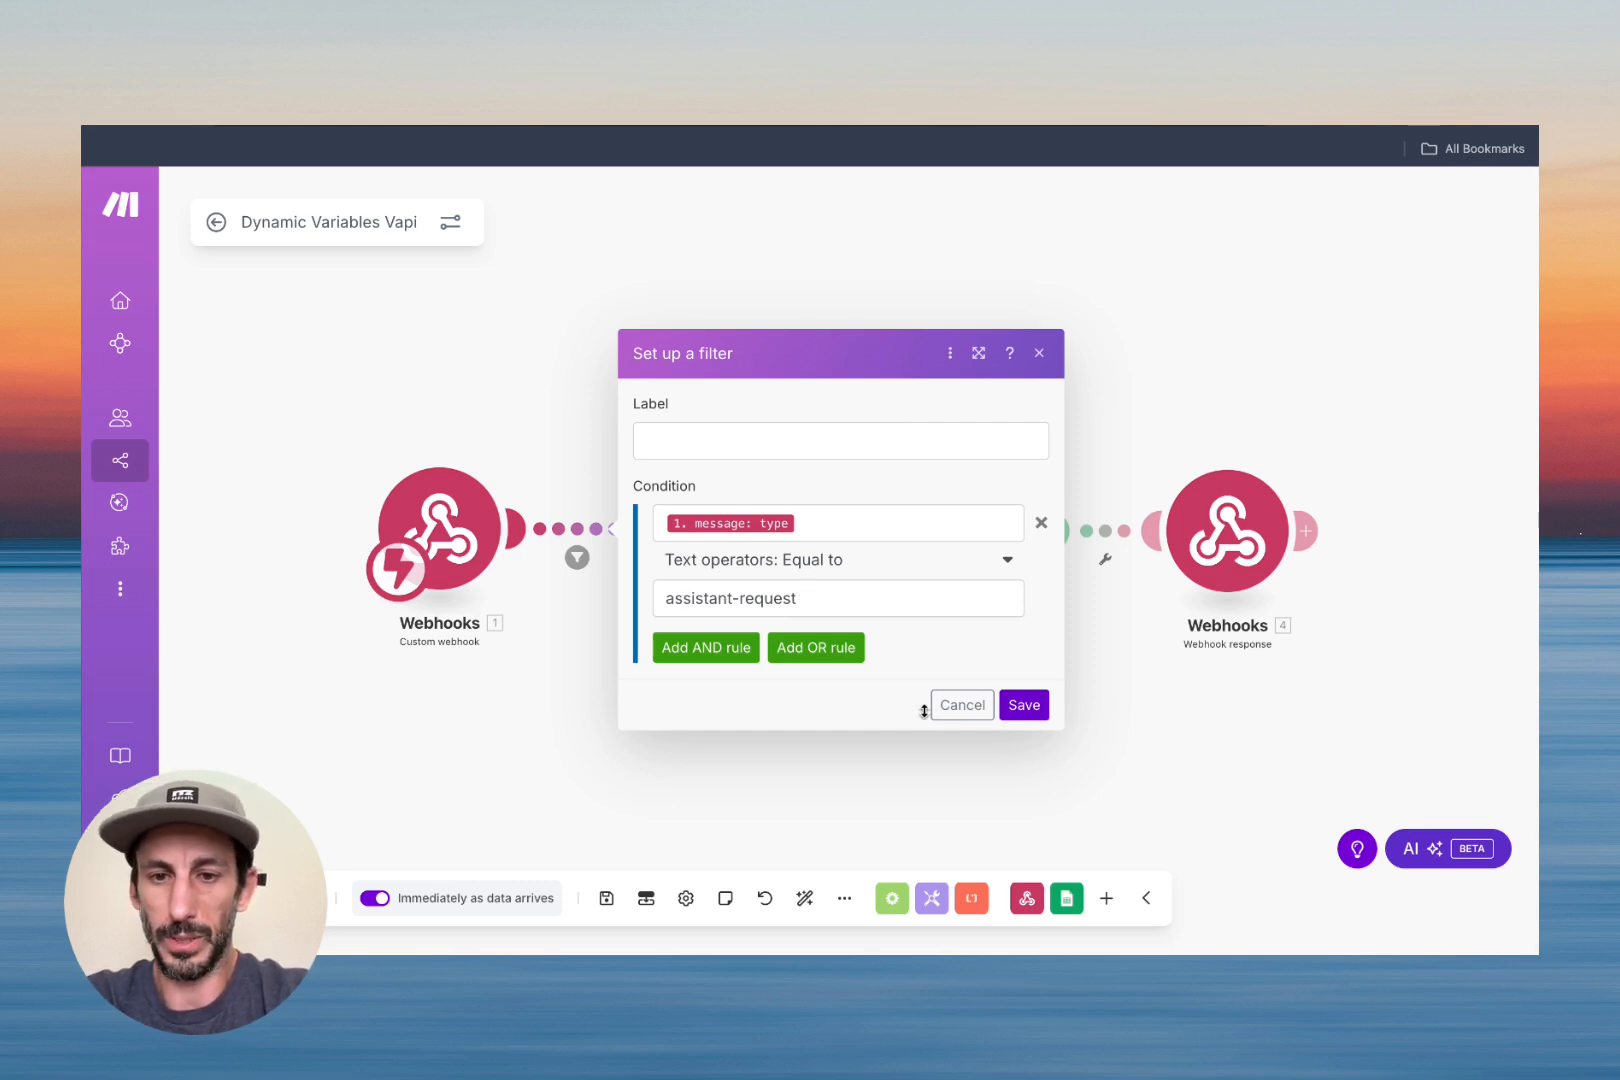
pyautogui.click(955, 705)
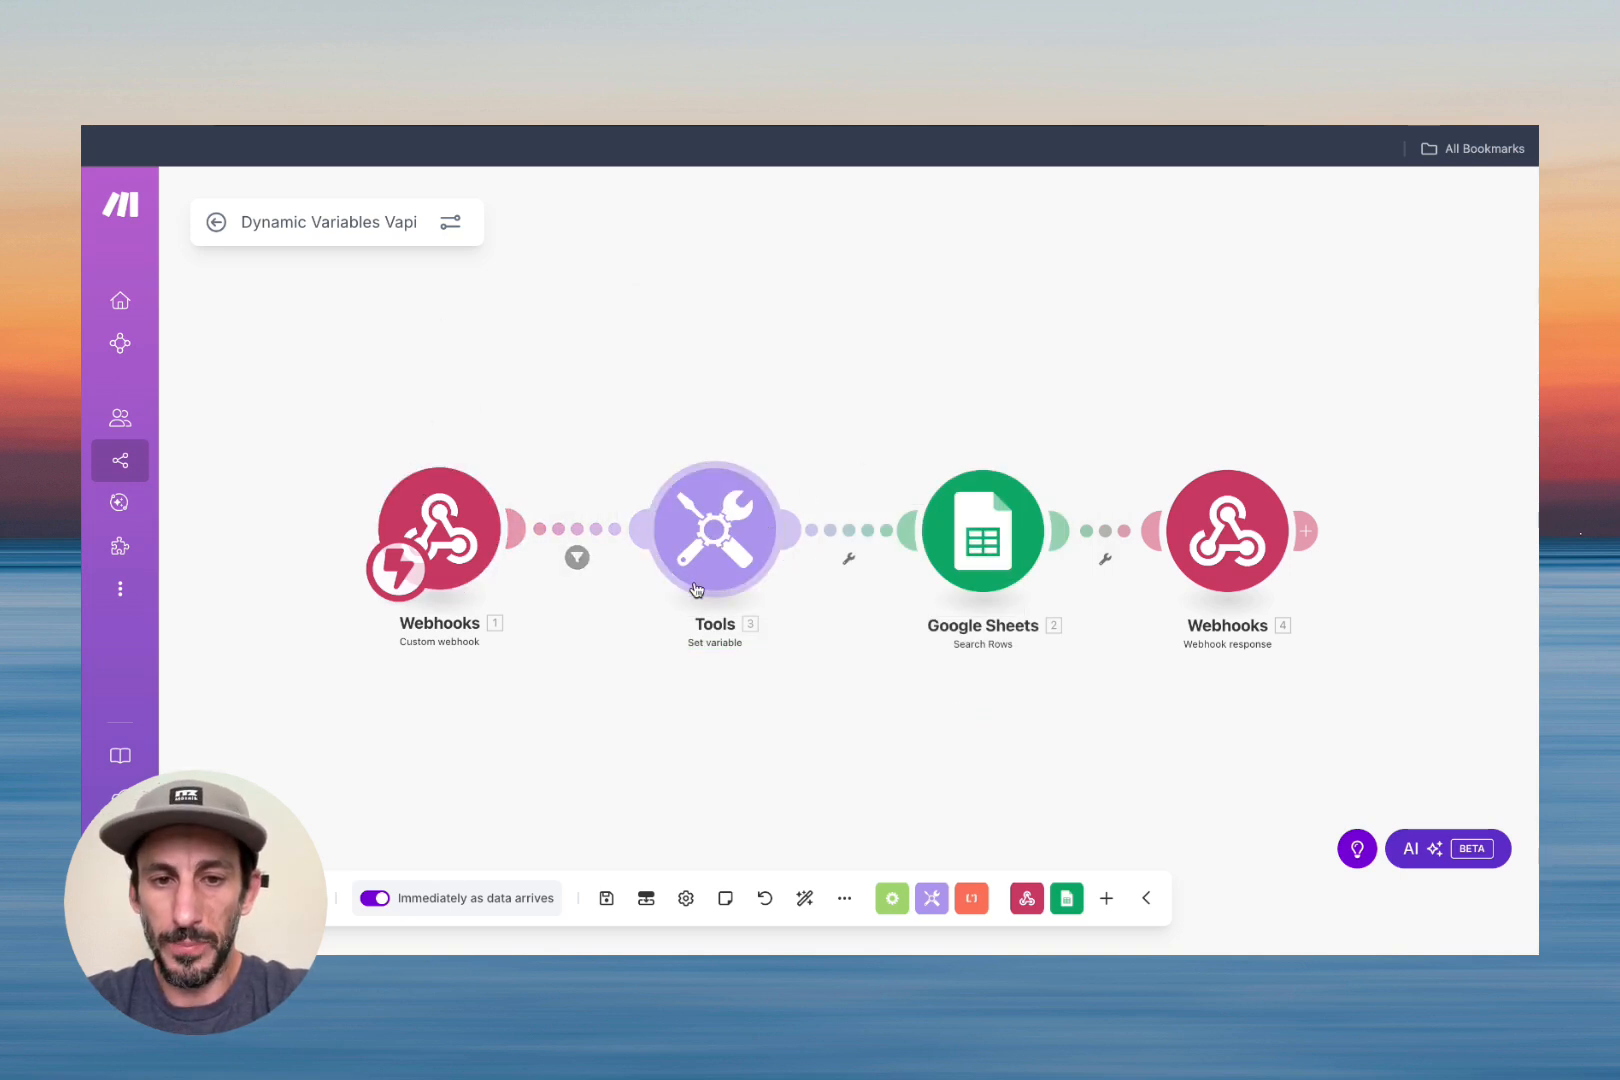
# - Inspect the phone variable's replace formula in the Set variable module, and cancel without changes
pyautogui.click(716, 533)
pyautogui.click(870, 596)
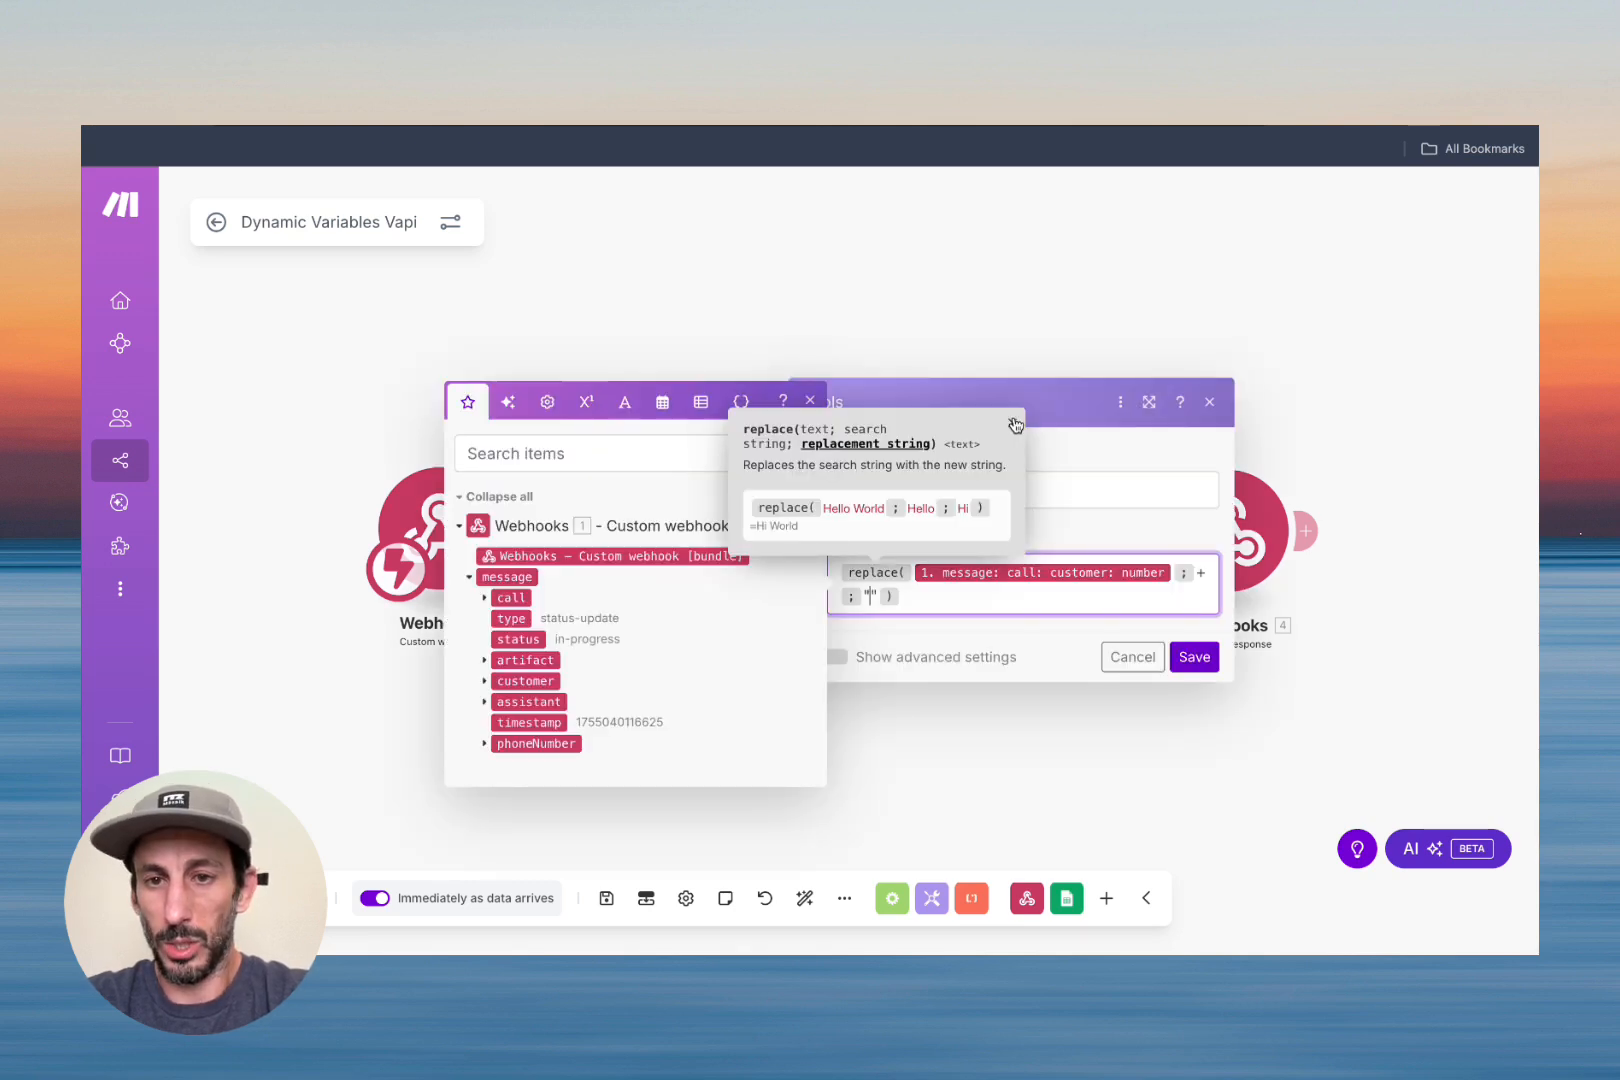
pyautogui.click(1014, 425)
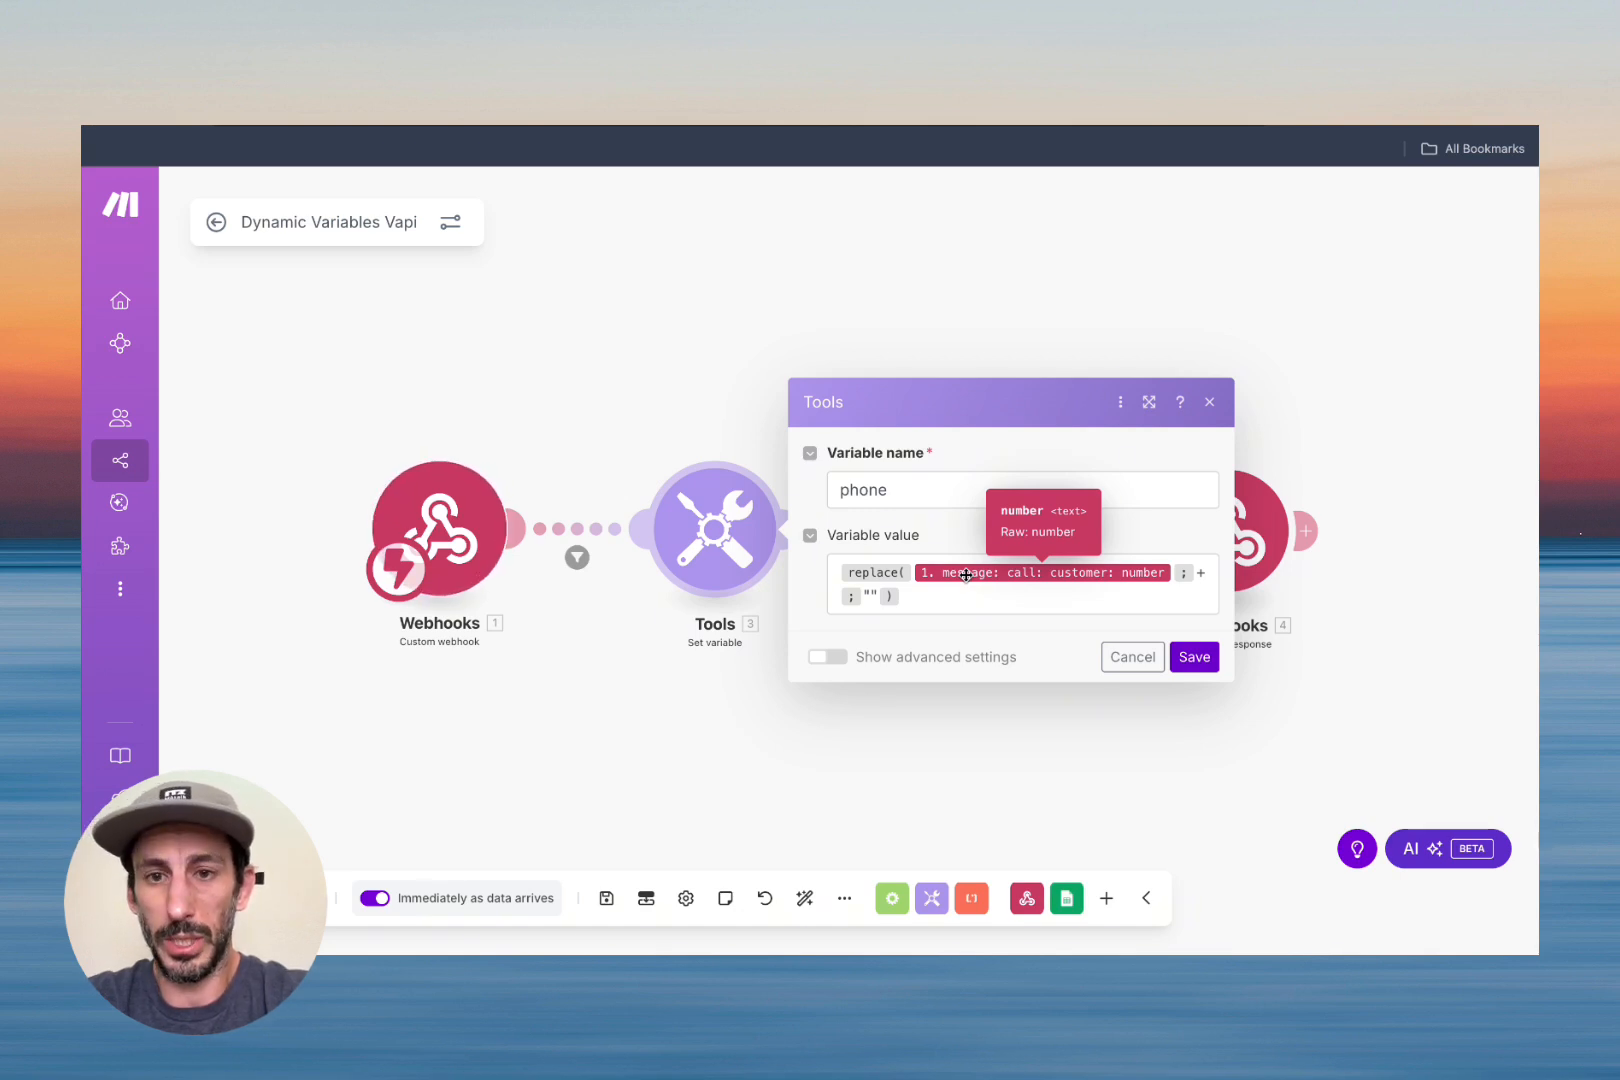
pyautogui.click(1133, 656)
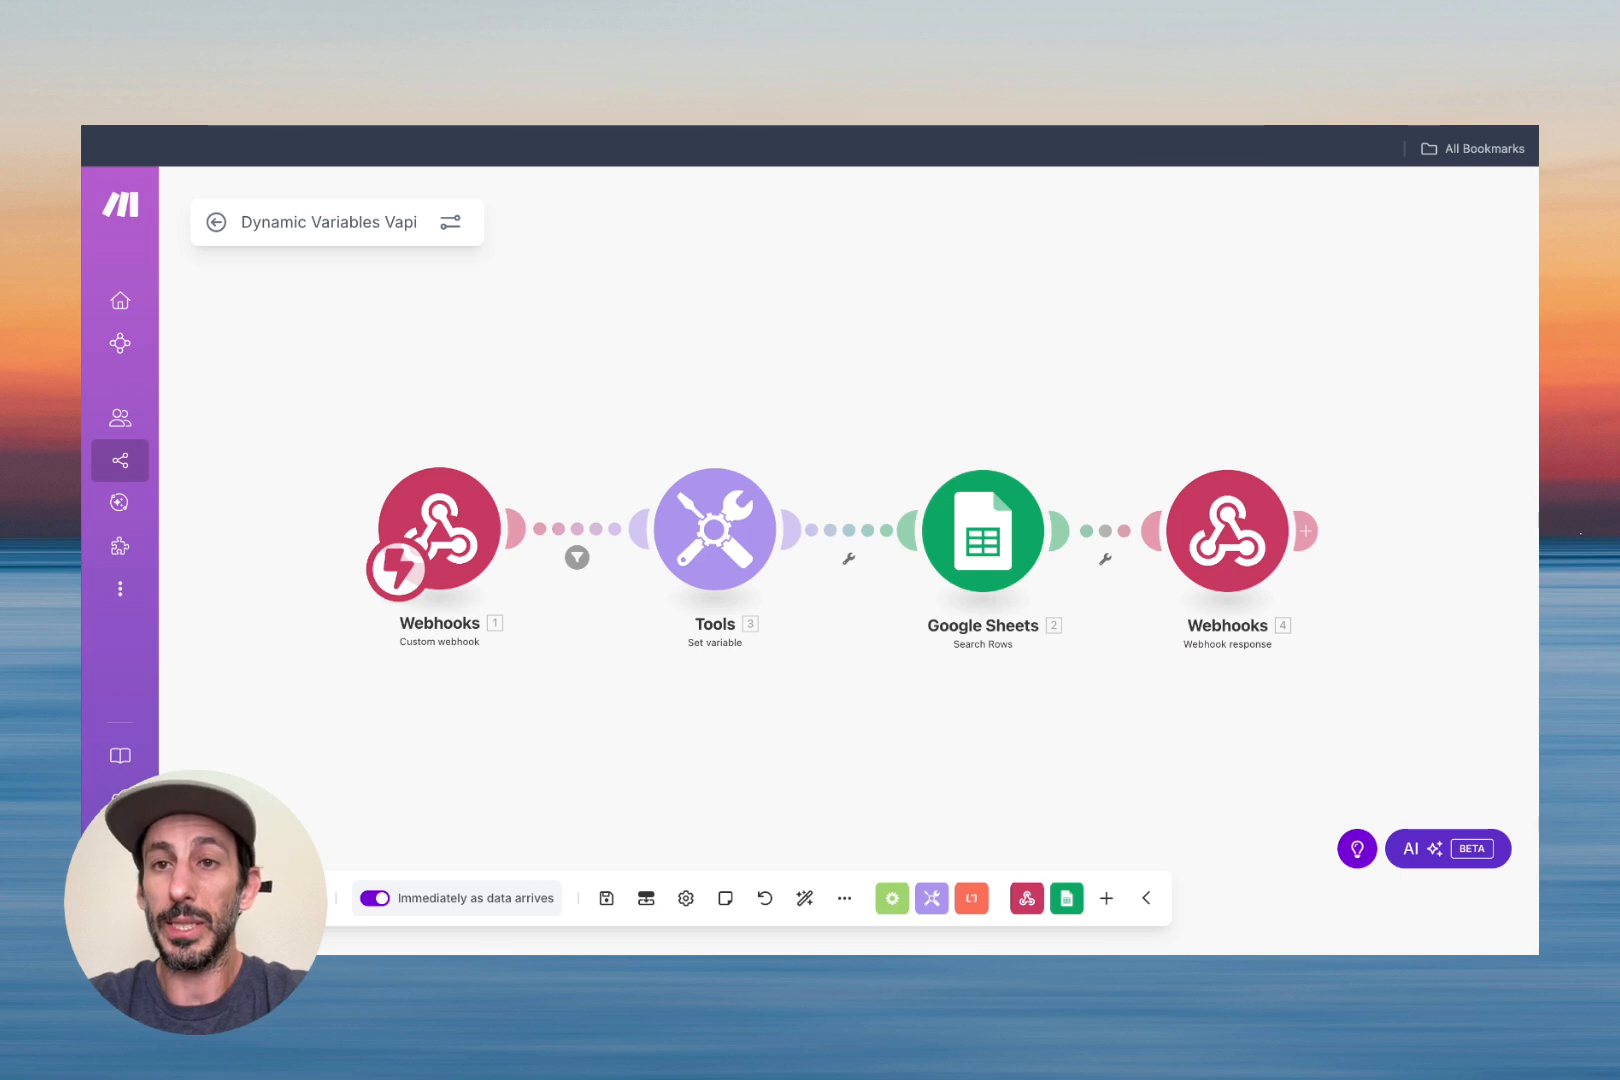
# - Examine the Google Sheets Search Rows module's Phone number (D) filter alongside the Contact Info - Data Base sheet, and cancel without changes
pyautogui.click(590, 127)
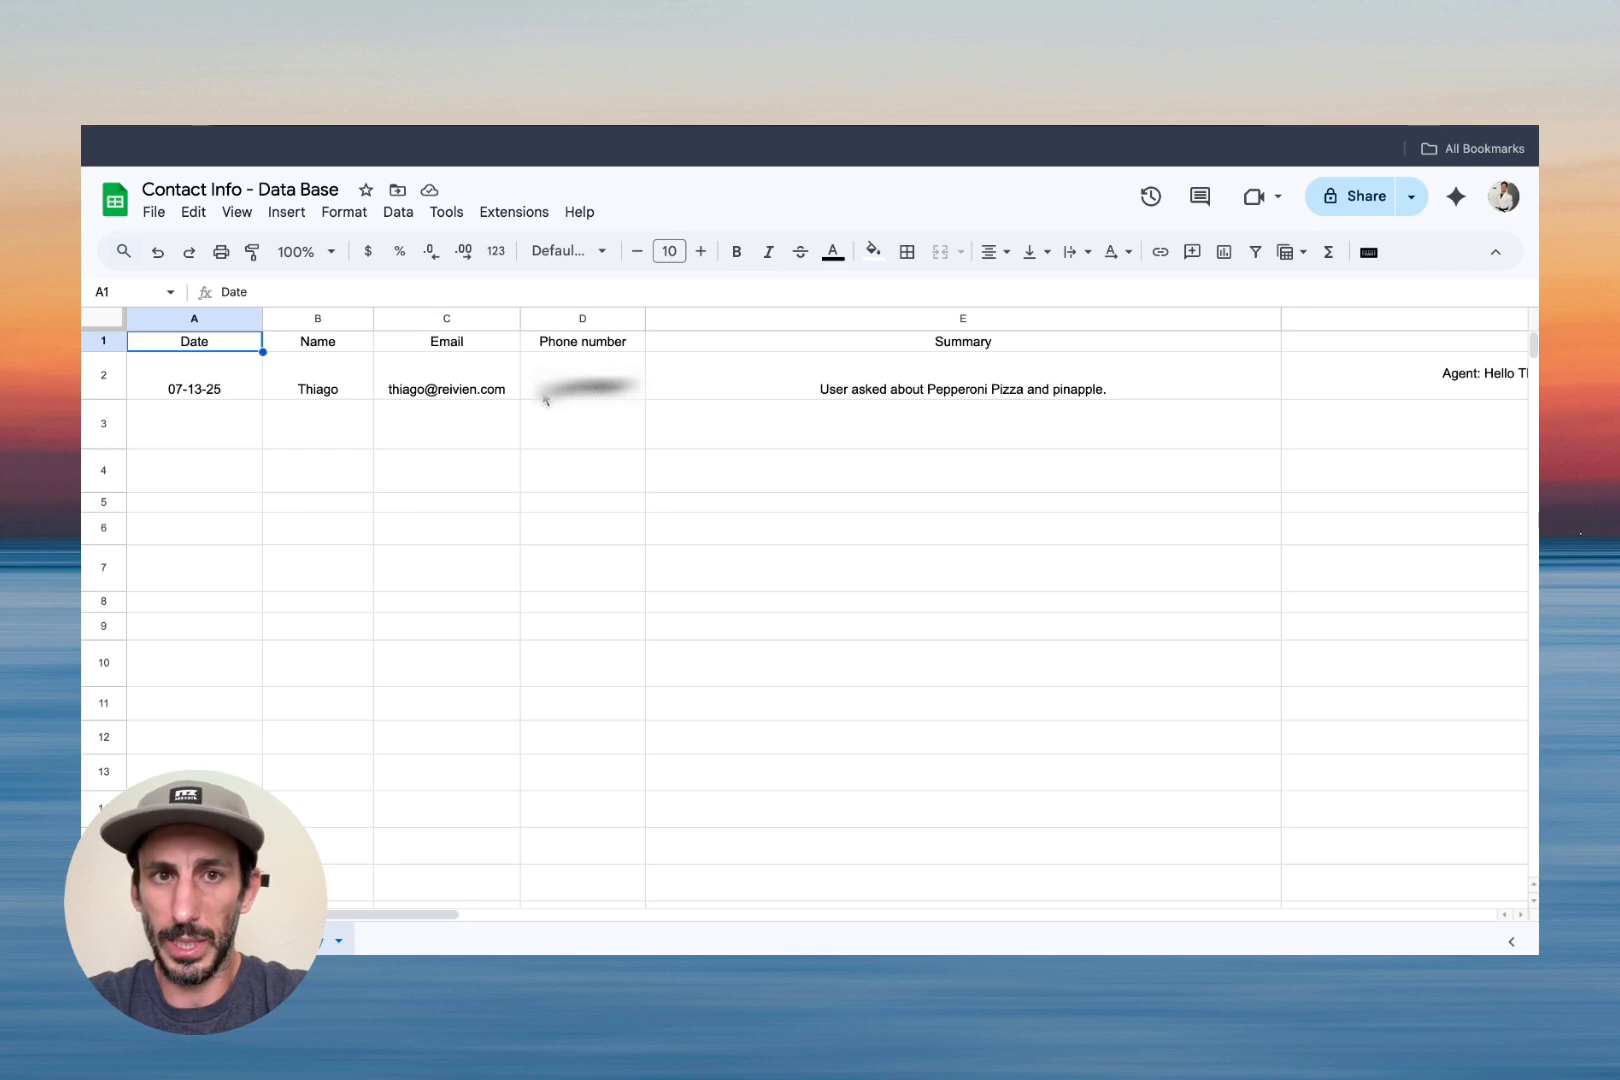
pyautogui.click(700, 127)
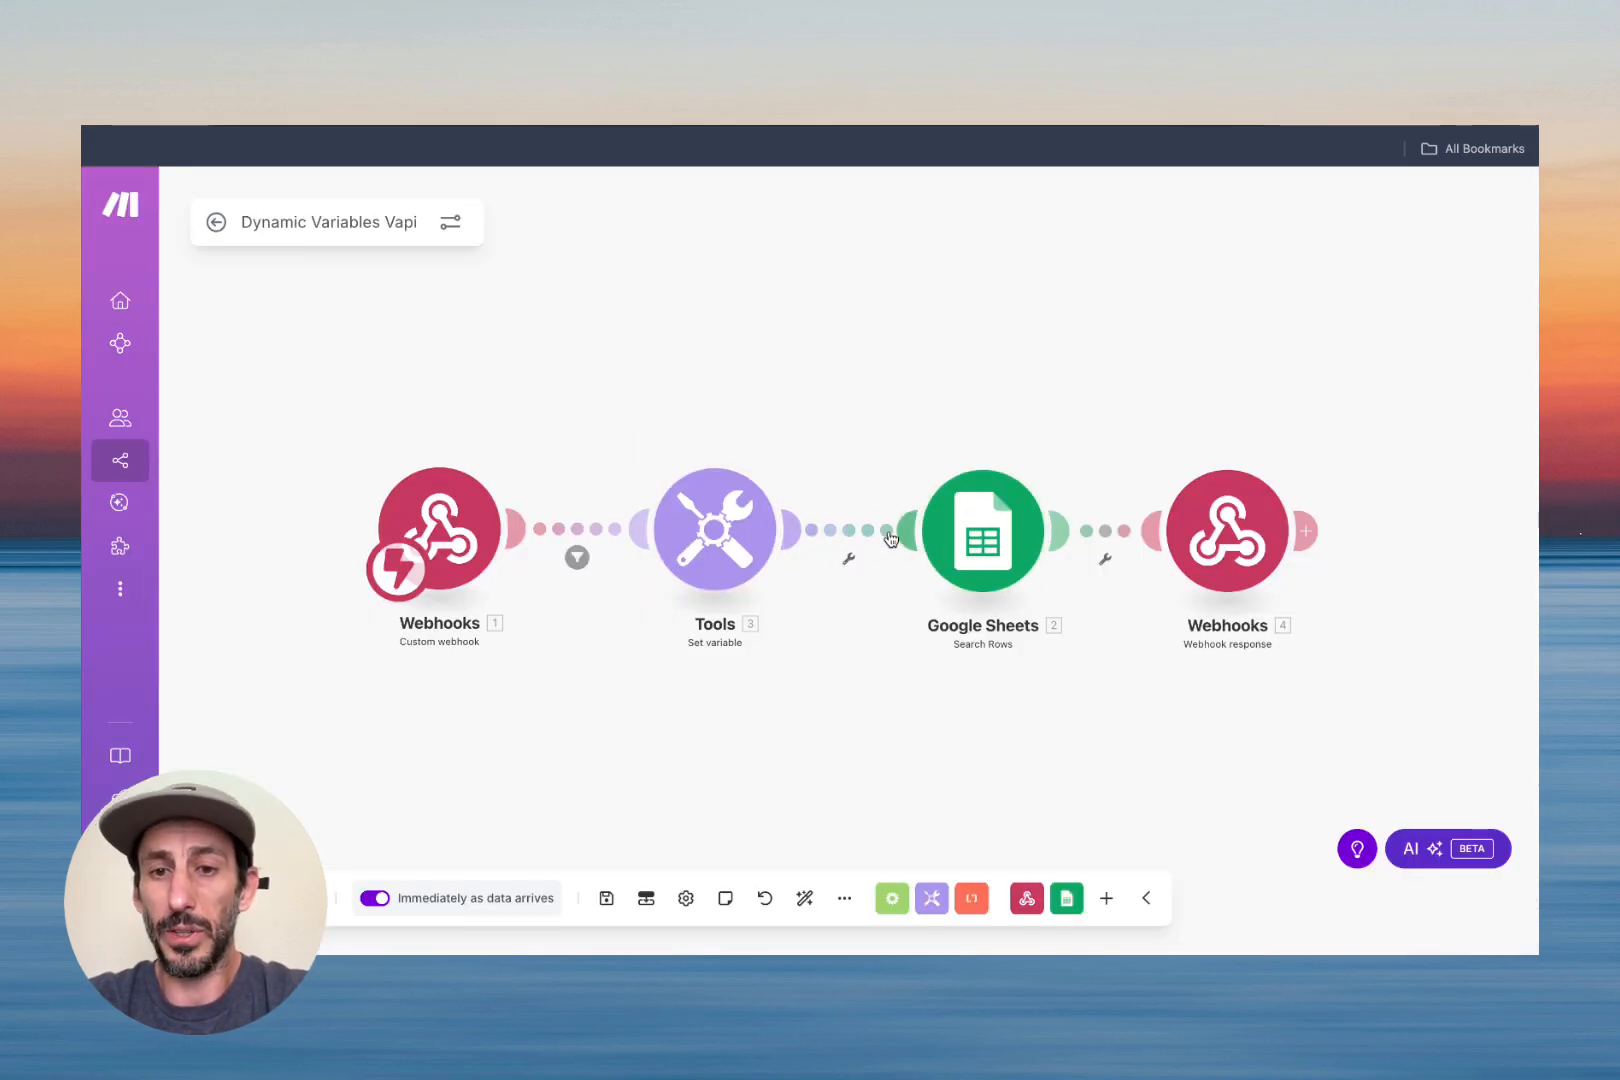
pyautogui.click(985, 541)
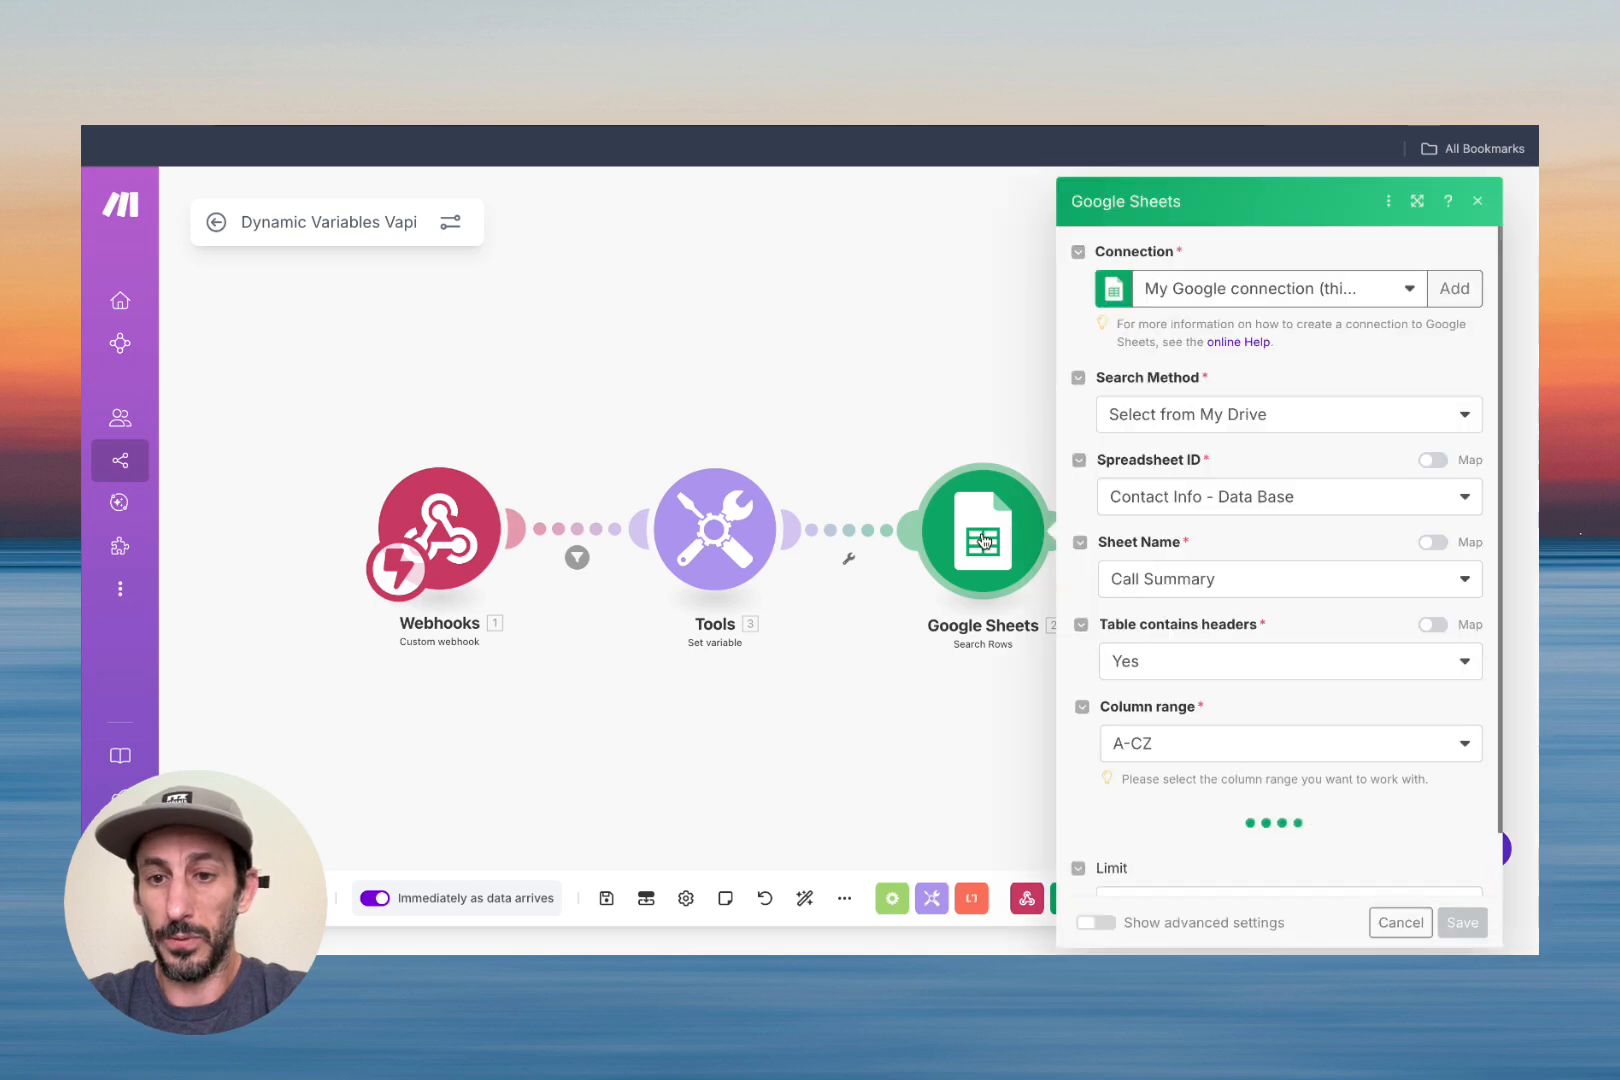
pyautogui.scroll(-5, 1233, 608)
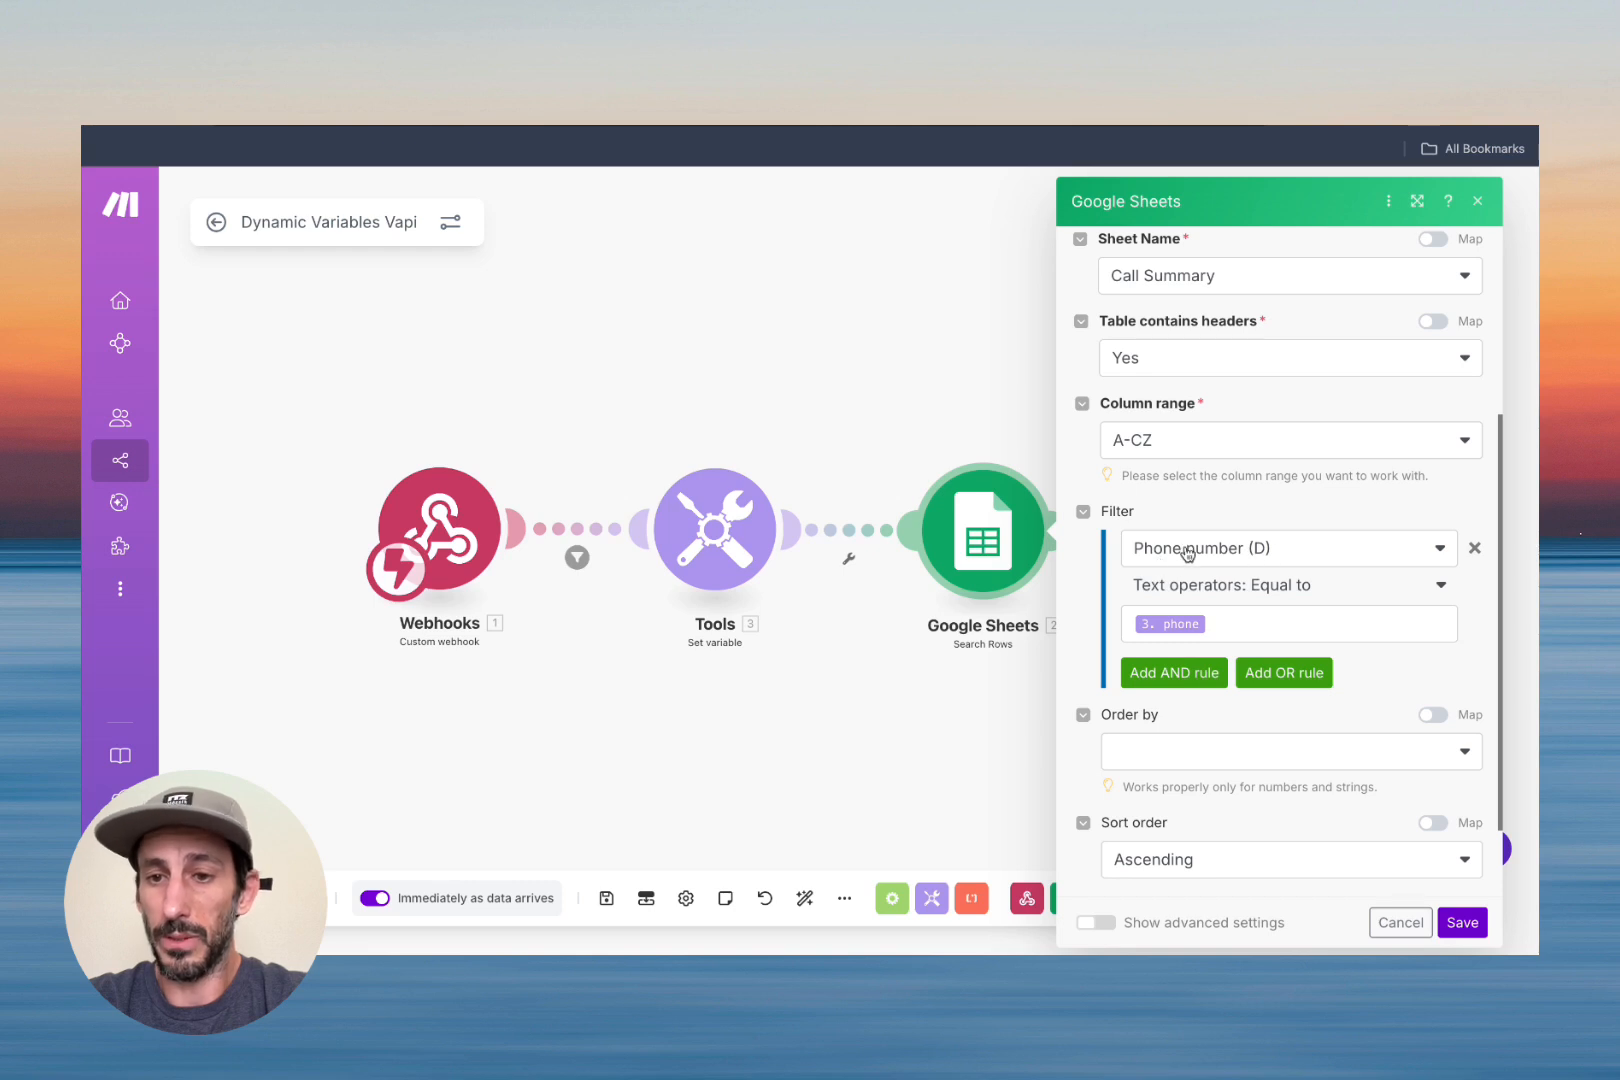
pyautogui.click(603, 130)
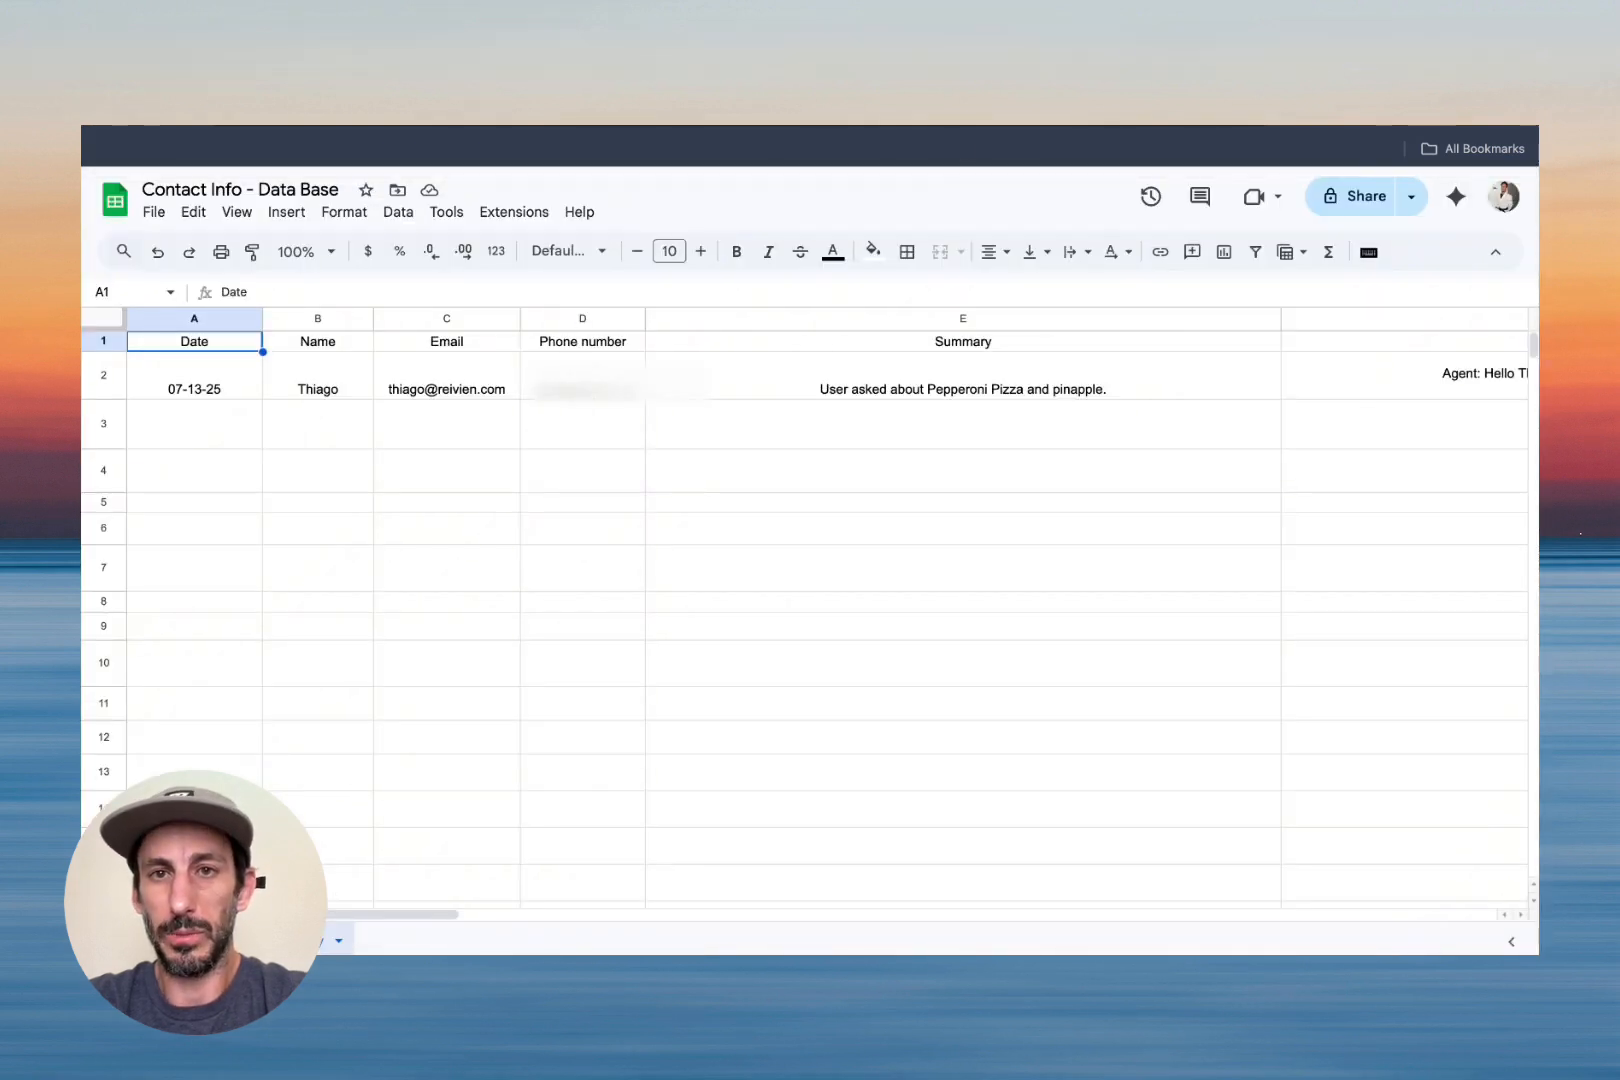
pyautogui.click(980, 130)
pyautogui.moveTo(1160, 624)
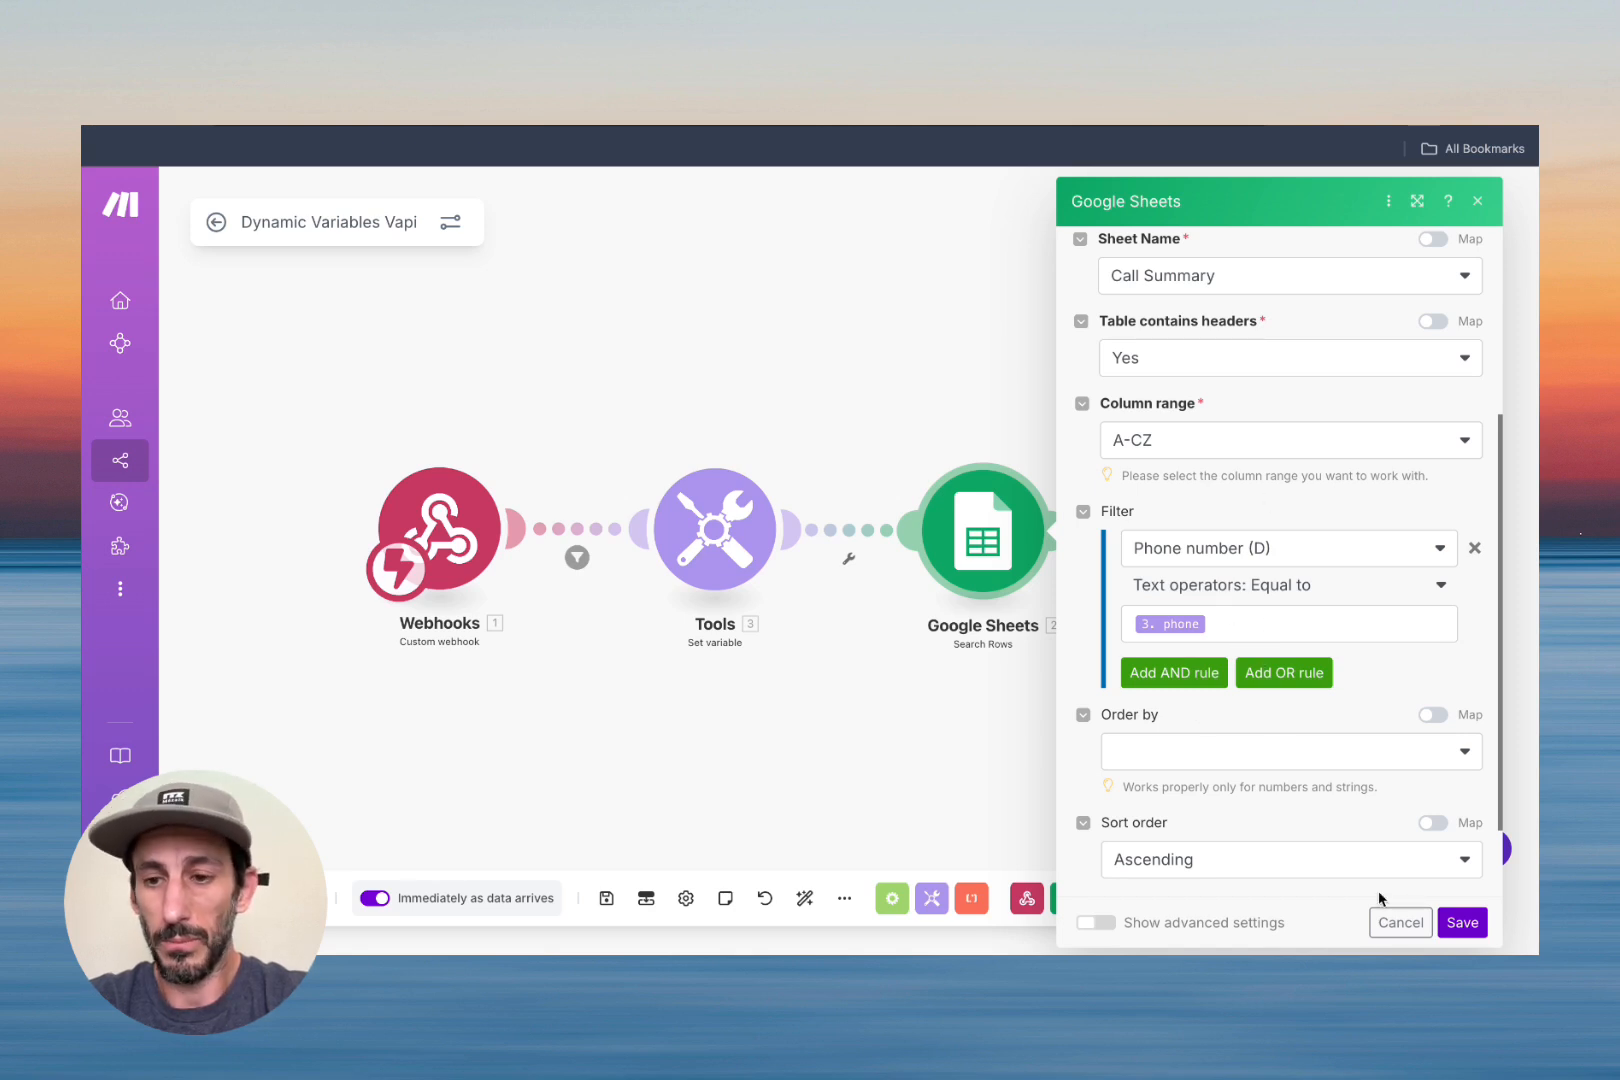
pyautogui.click(1400, 922)
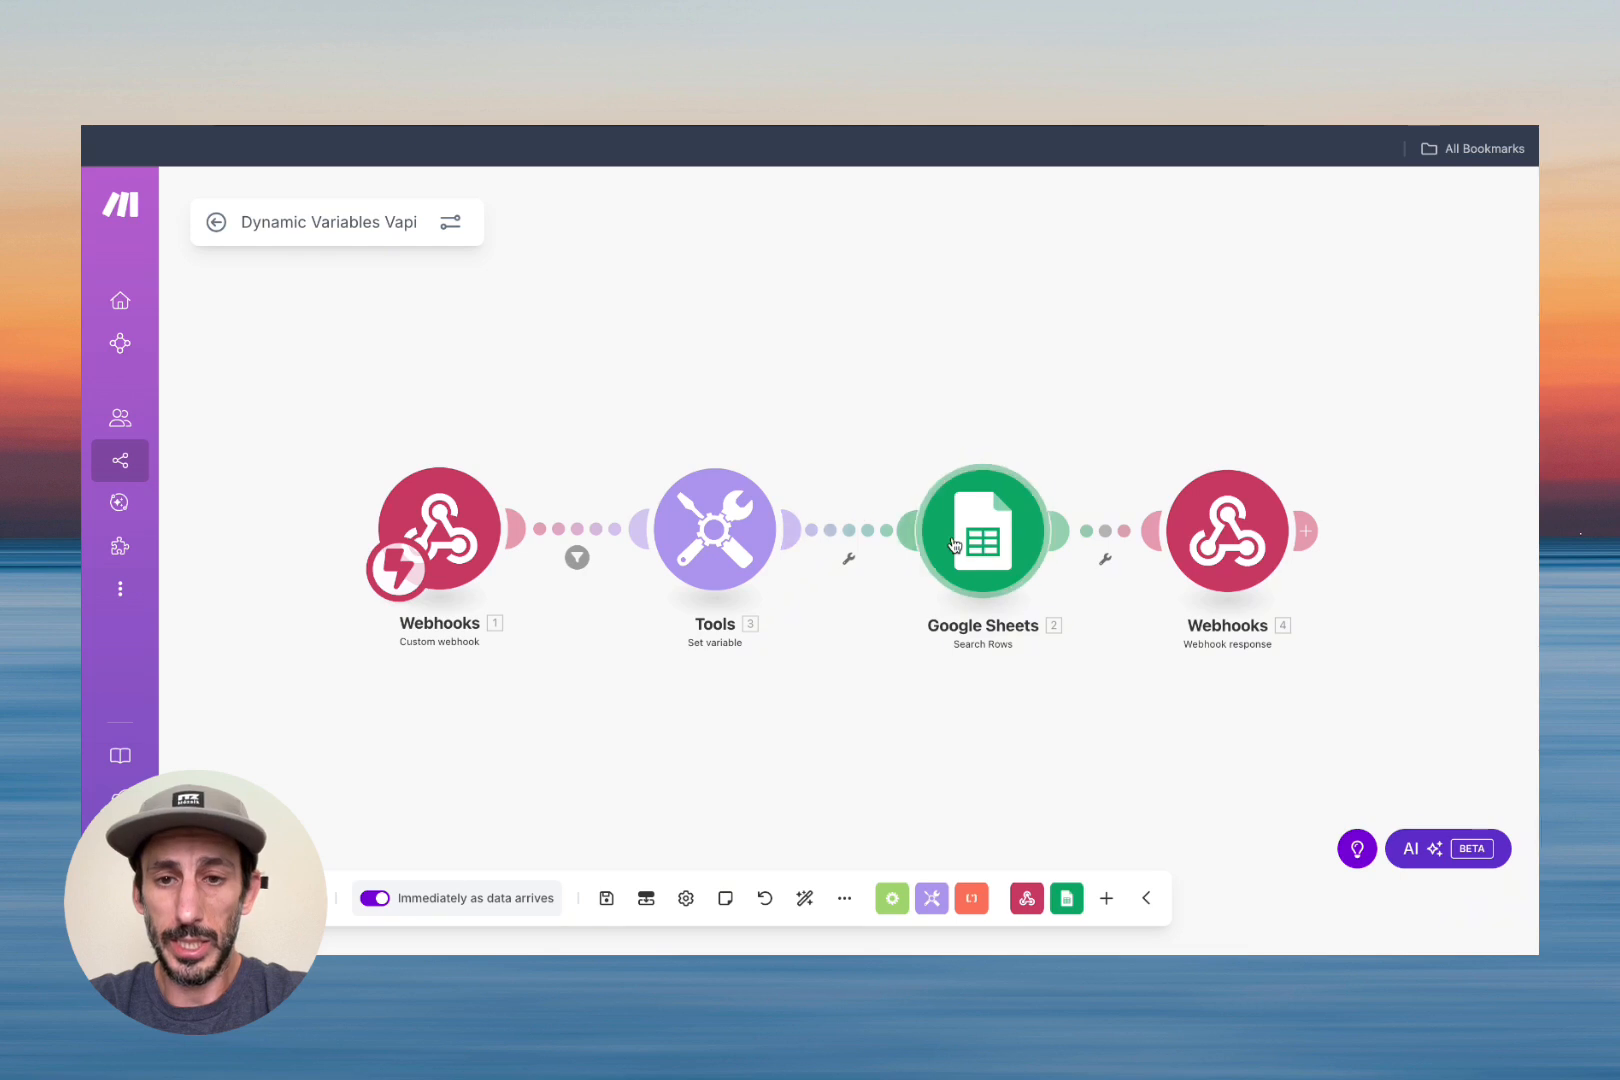
# - Open the Webhook response module and examine the name, email and call_summary mappings in its body
pyautogui.click(1245, 535)
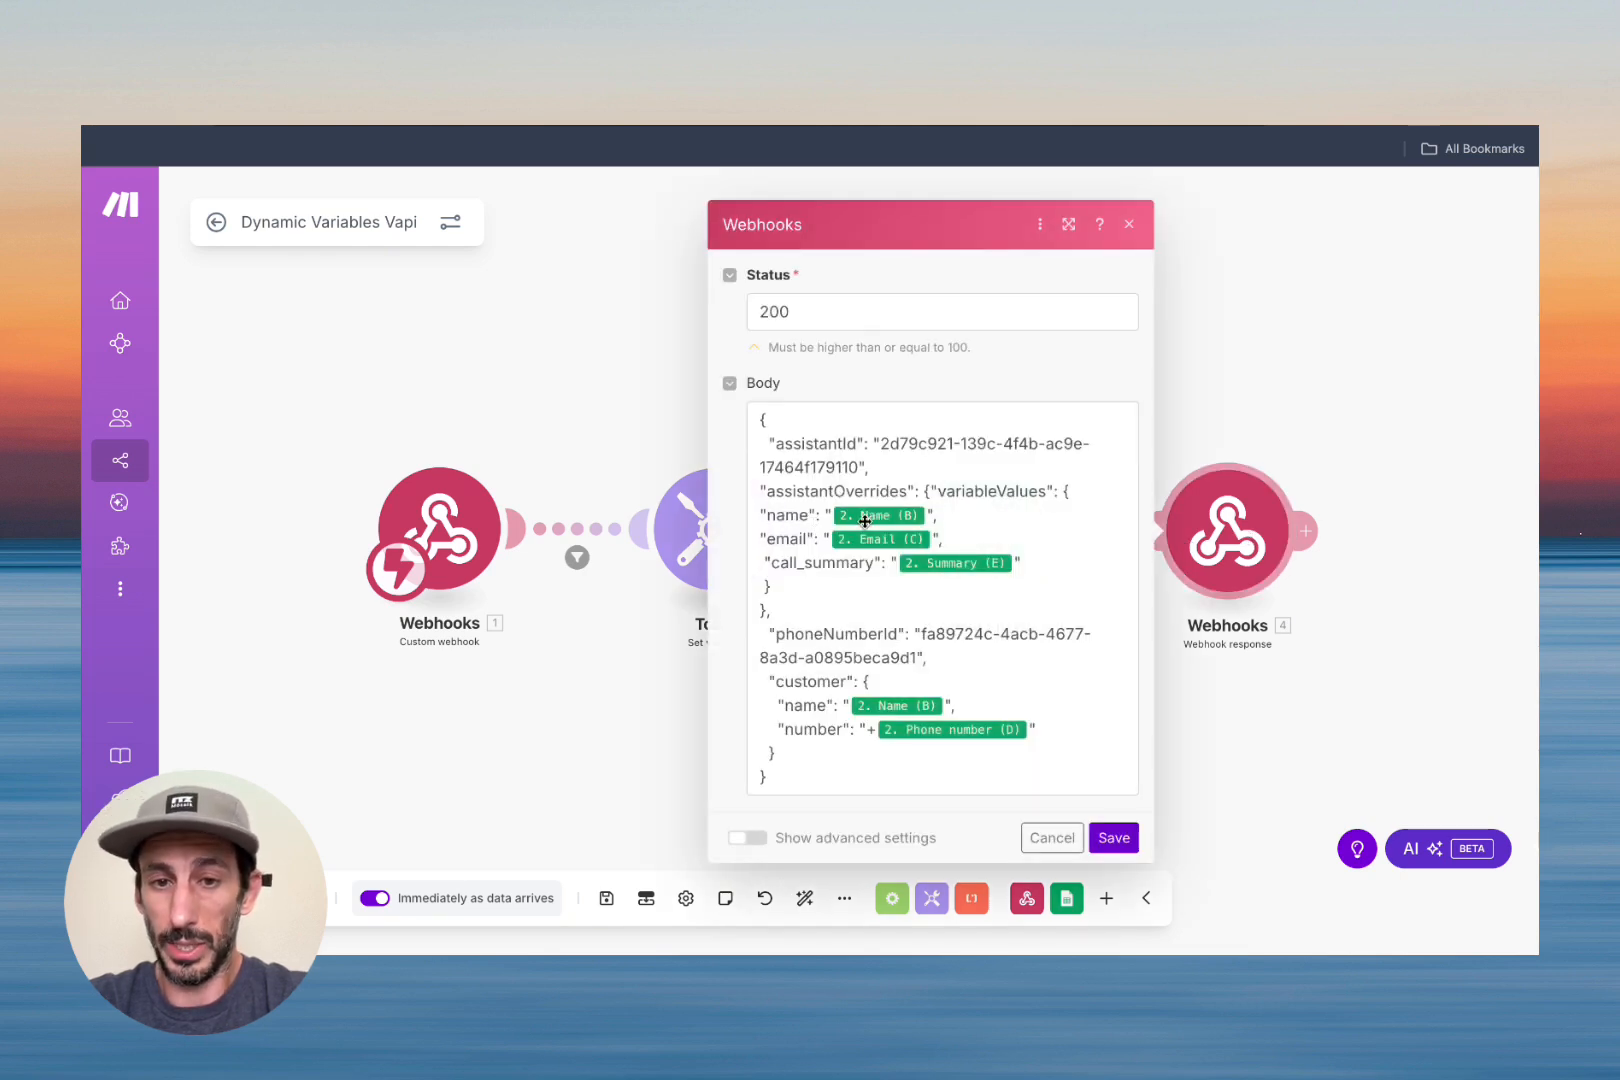
pyautogui.moveTo(866, 518)
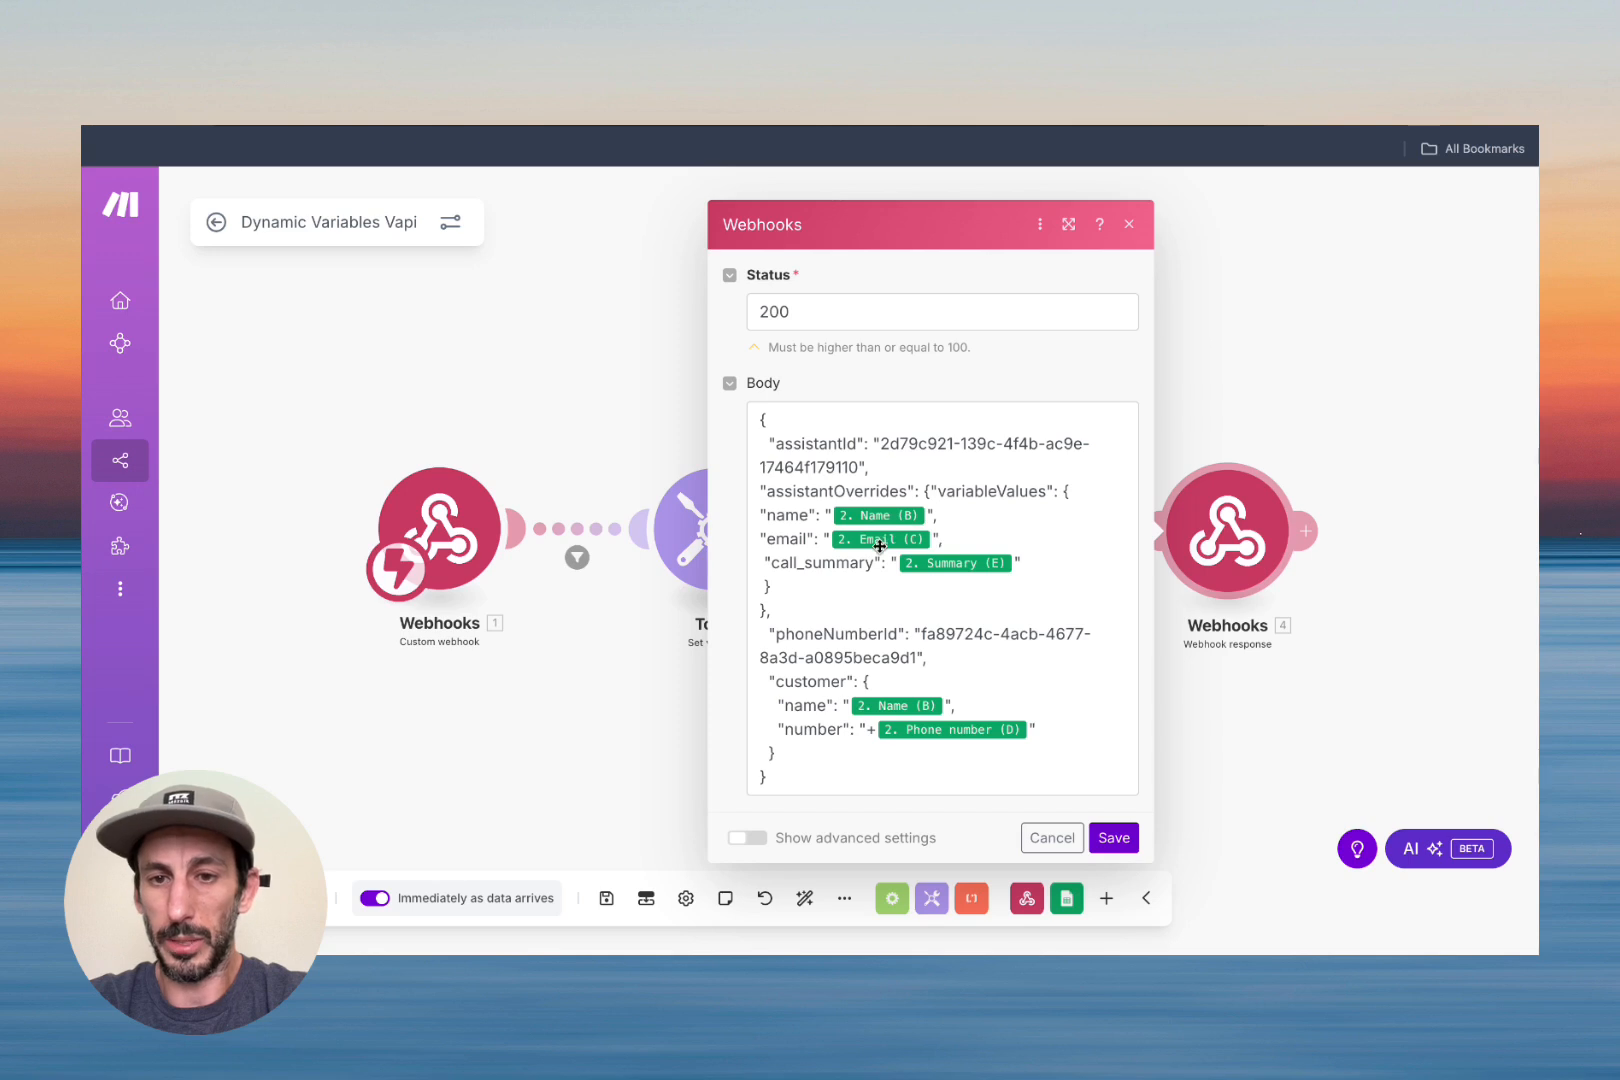
pyautogui.moveTo(968, 570)
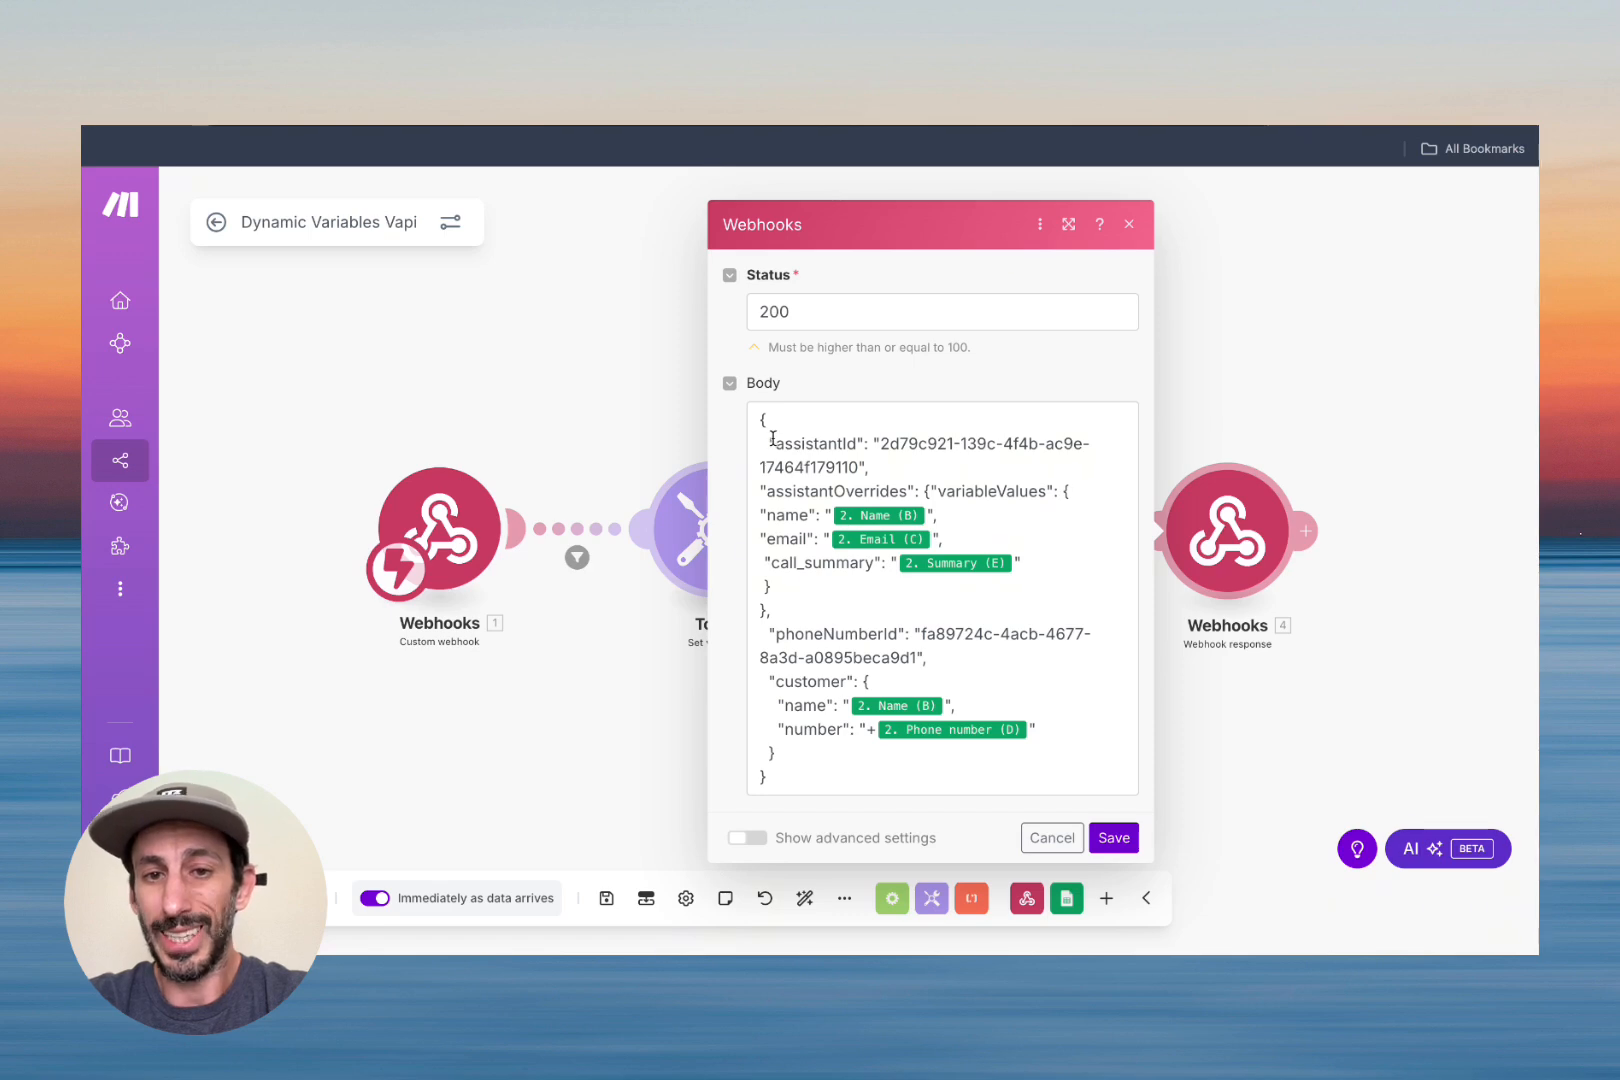
# - Replace the response body's assistantId with the ID copied from Vapi's Dynamic Variables assistant, and save the module
pyautogui.click(884, 444)
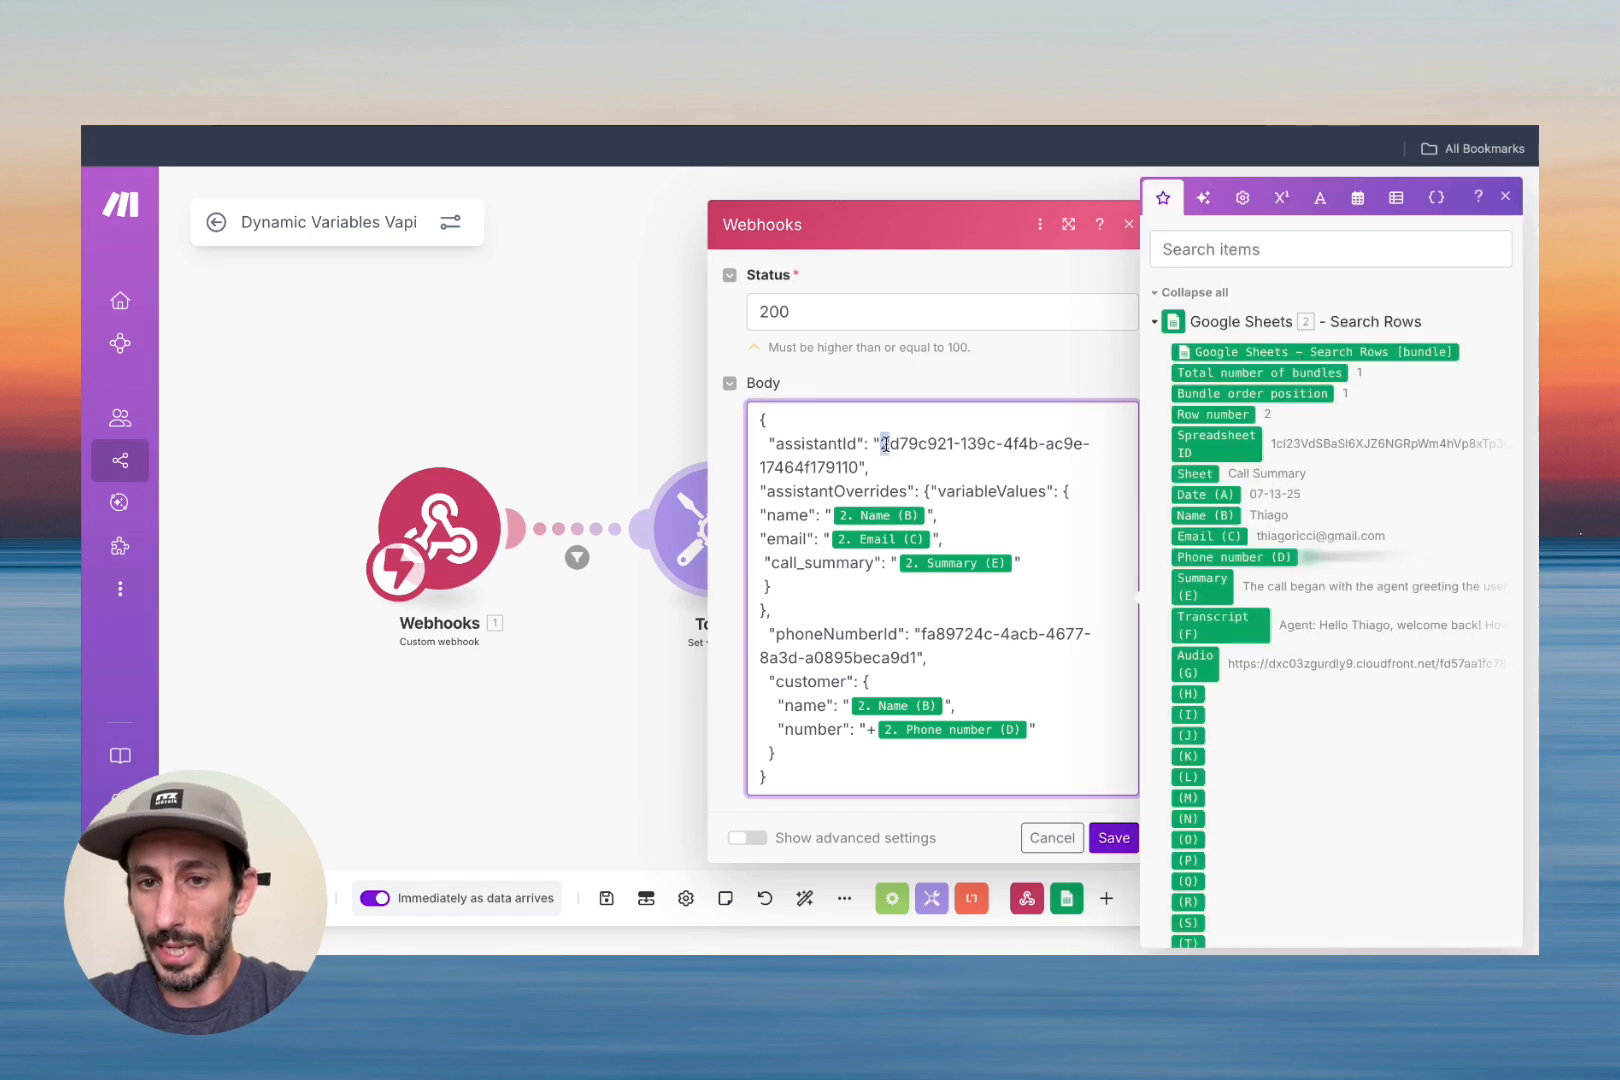
pyautogui.moveTo(884, 444); pyautogui.dragTo(857, 473)
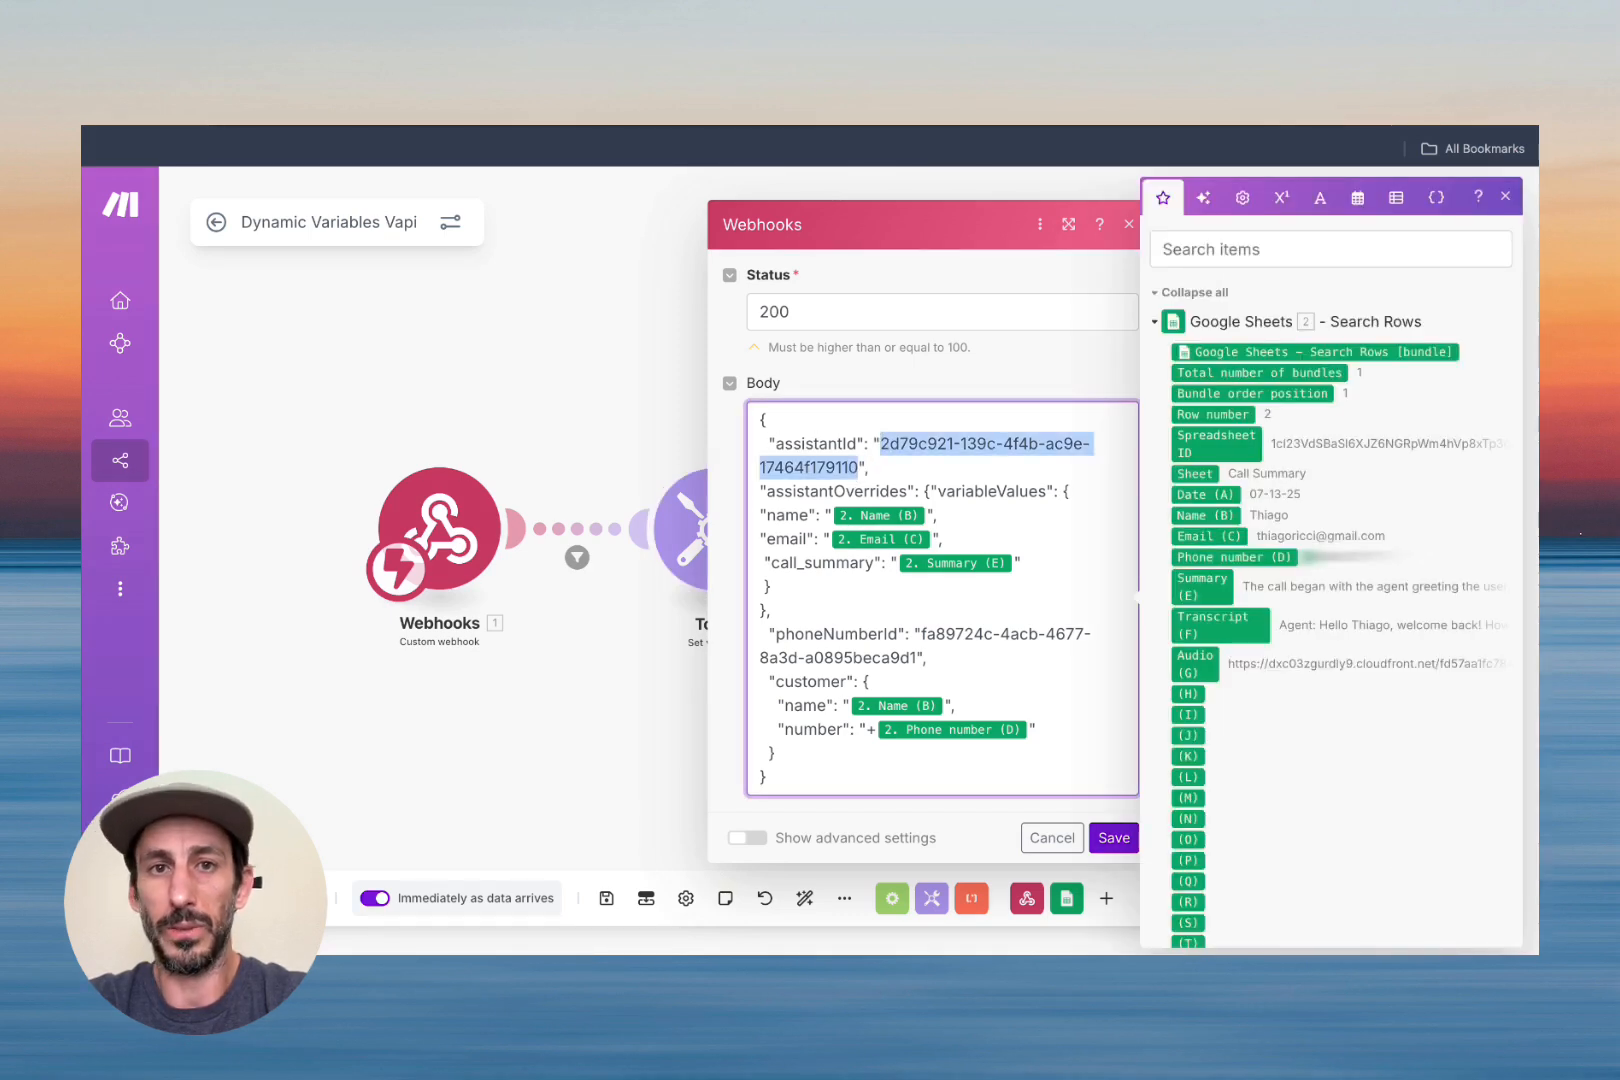
pyautogui.click(980, 75)
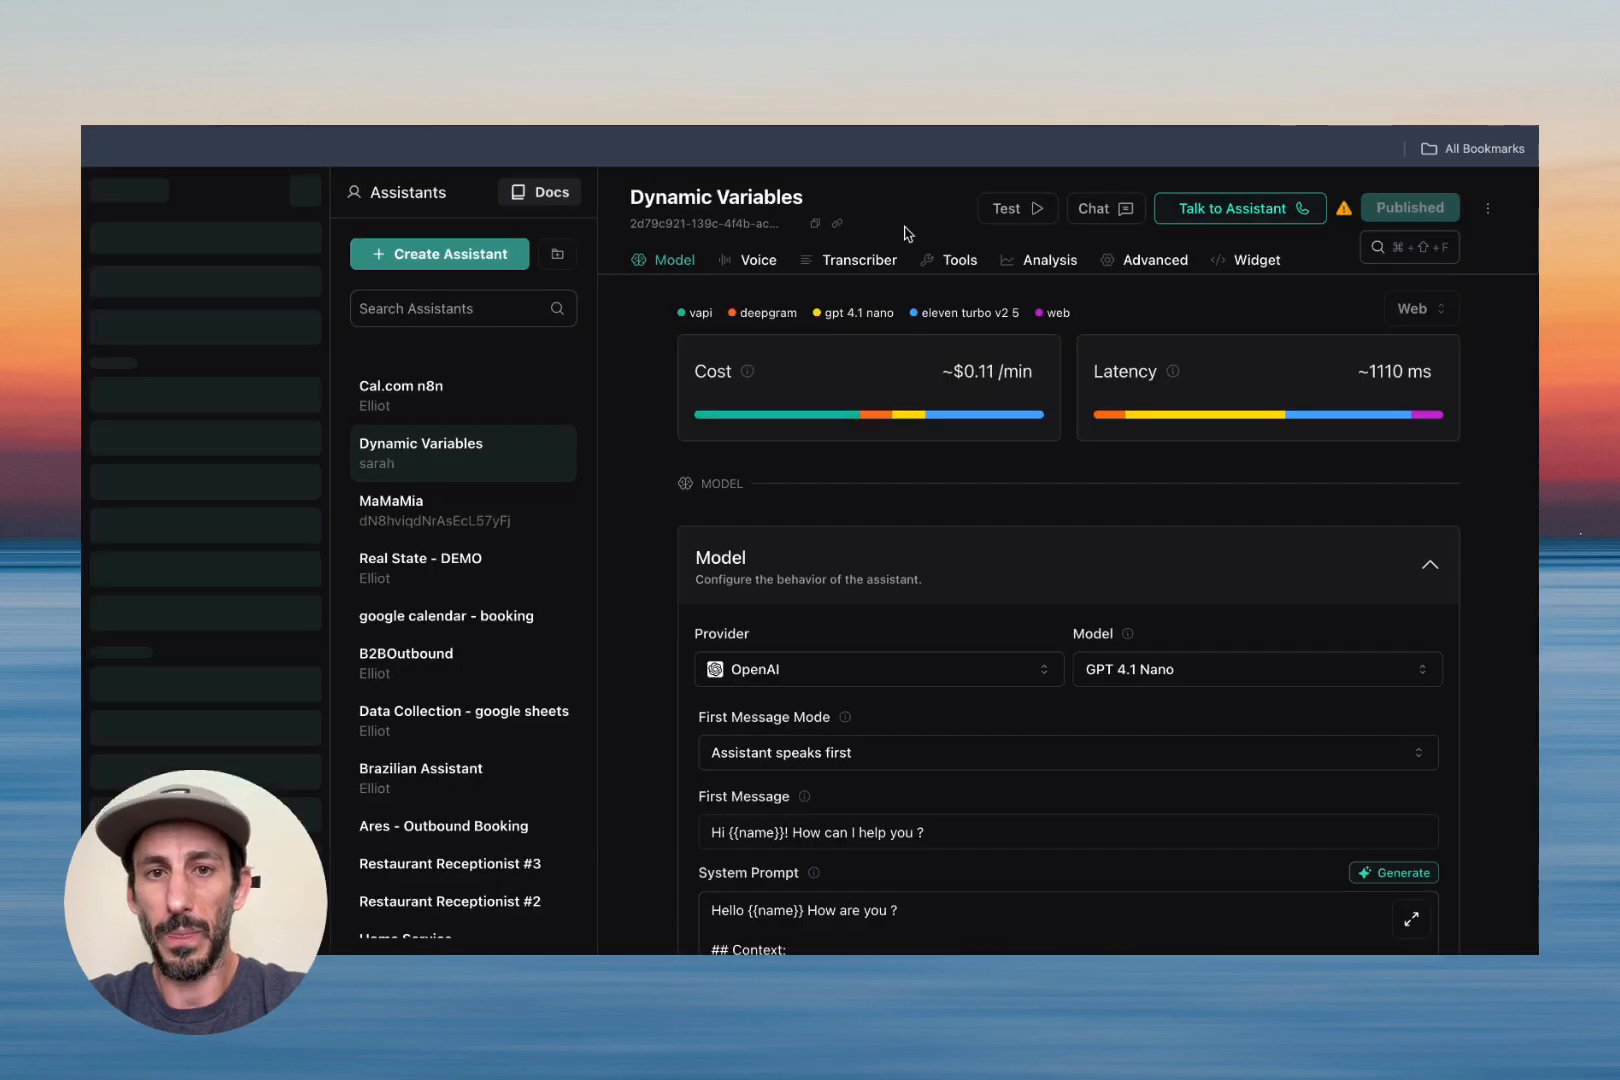
pyautogui.click(815, 224)
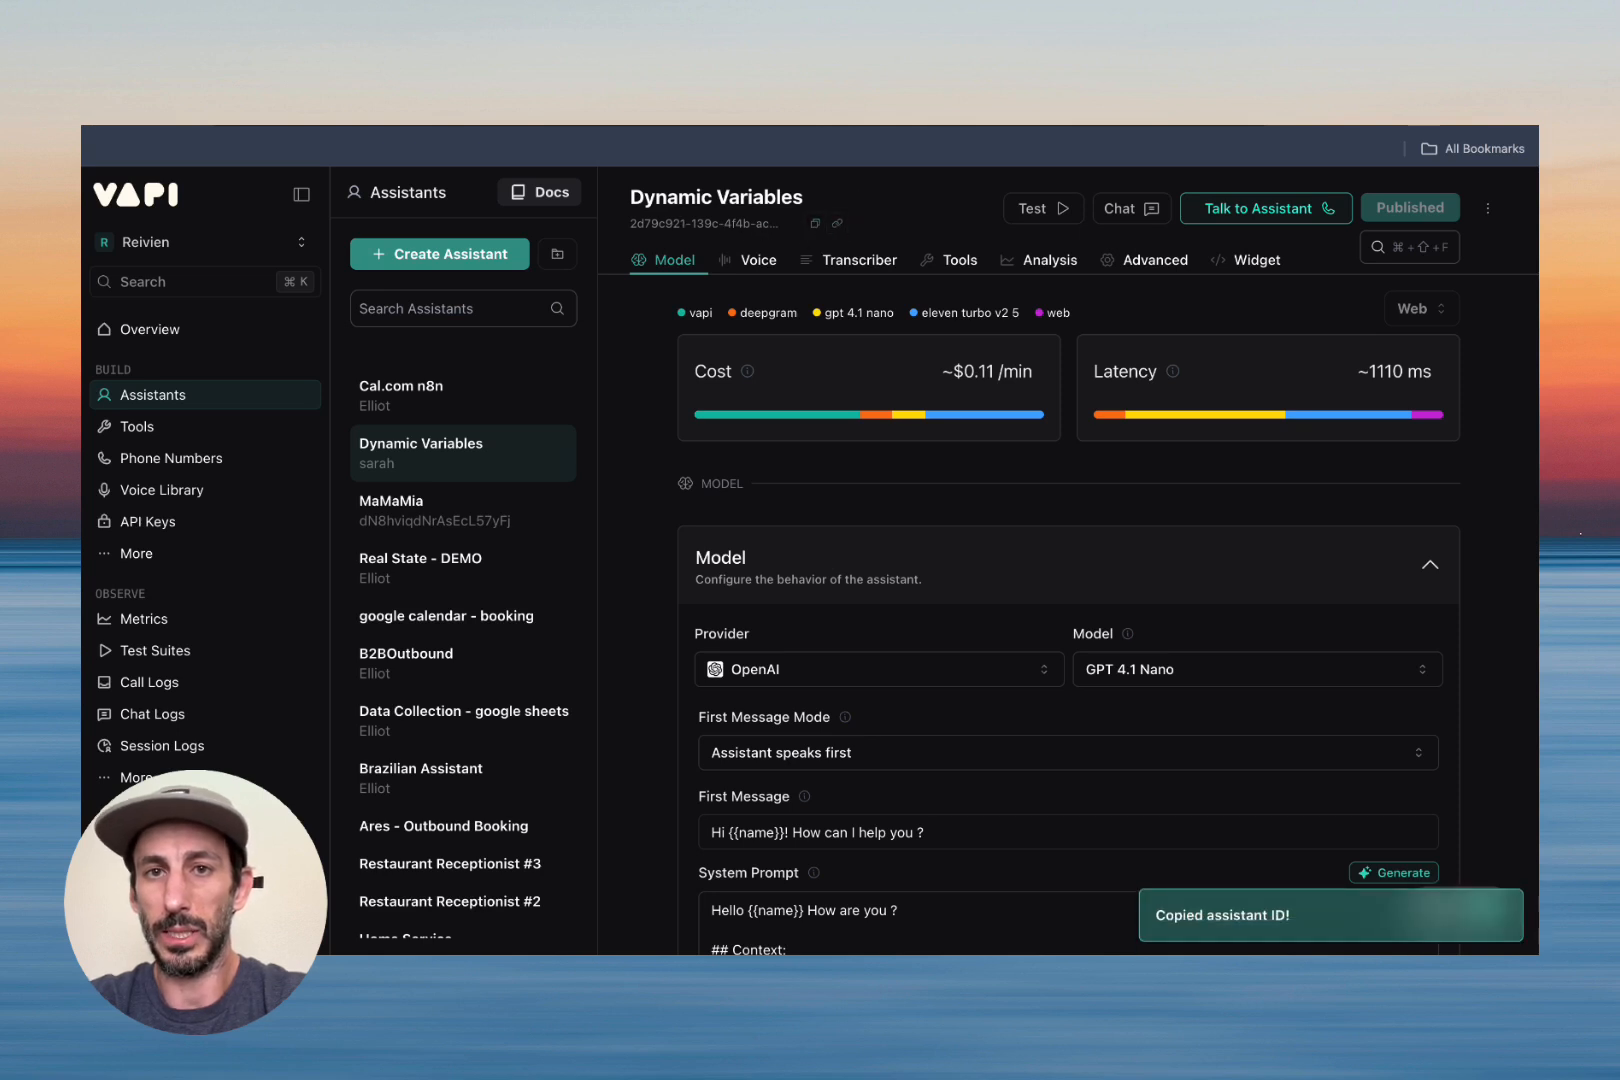
pyautogui.click(900, 75)
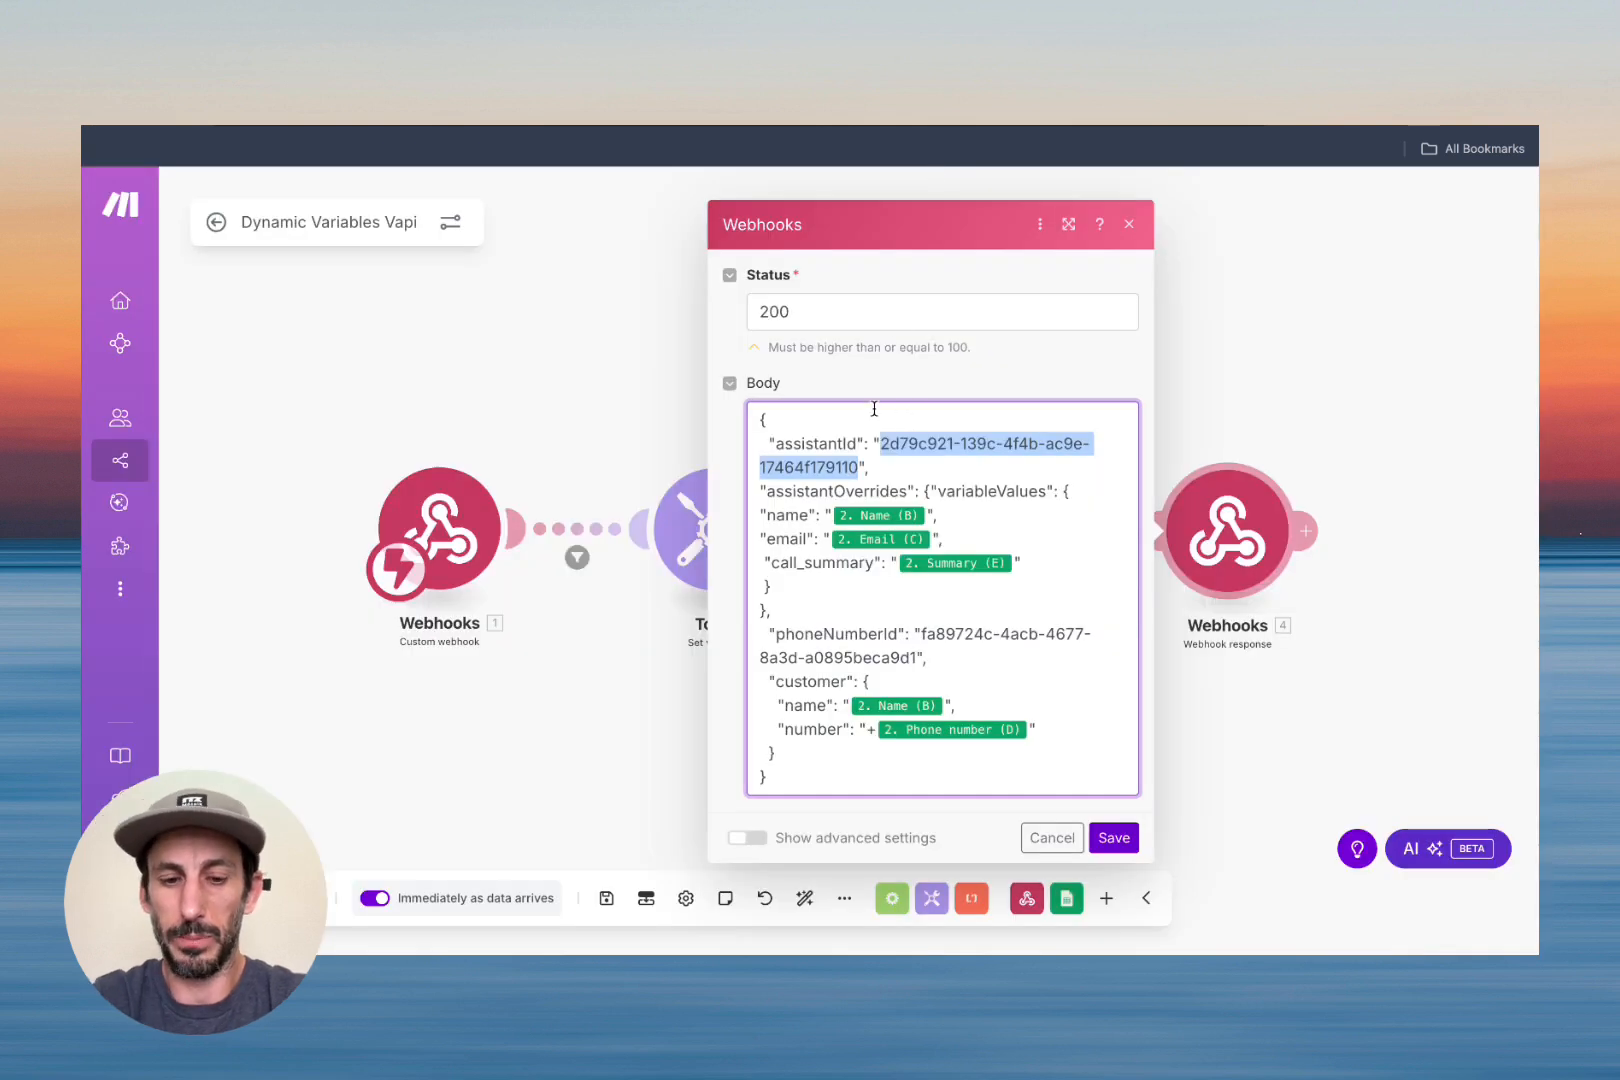
pyautogui.hotkey('ctrl', 'v')
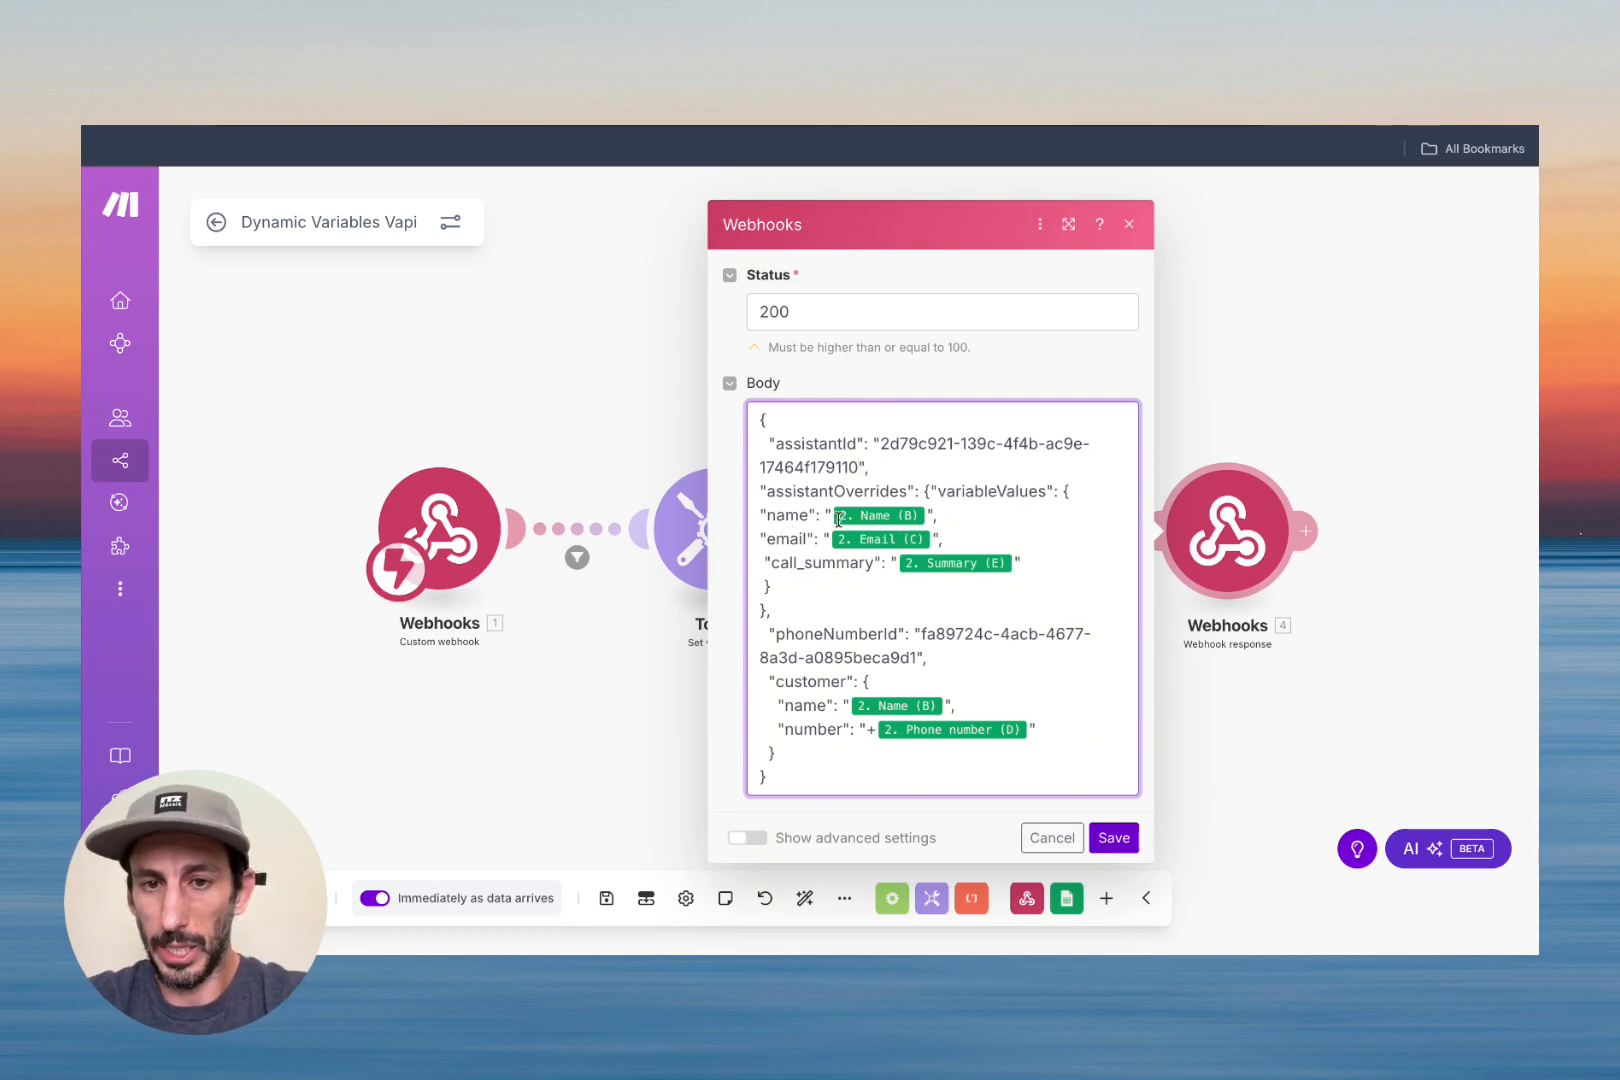
pyautogui.click(881, 515)
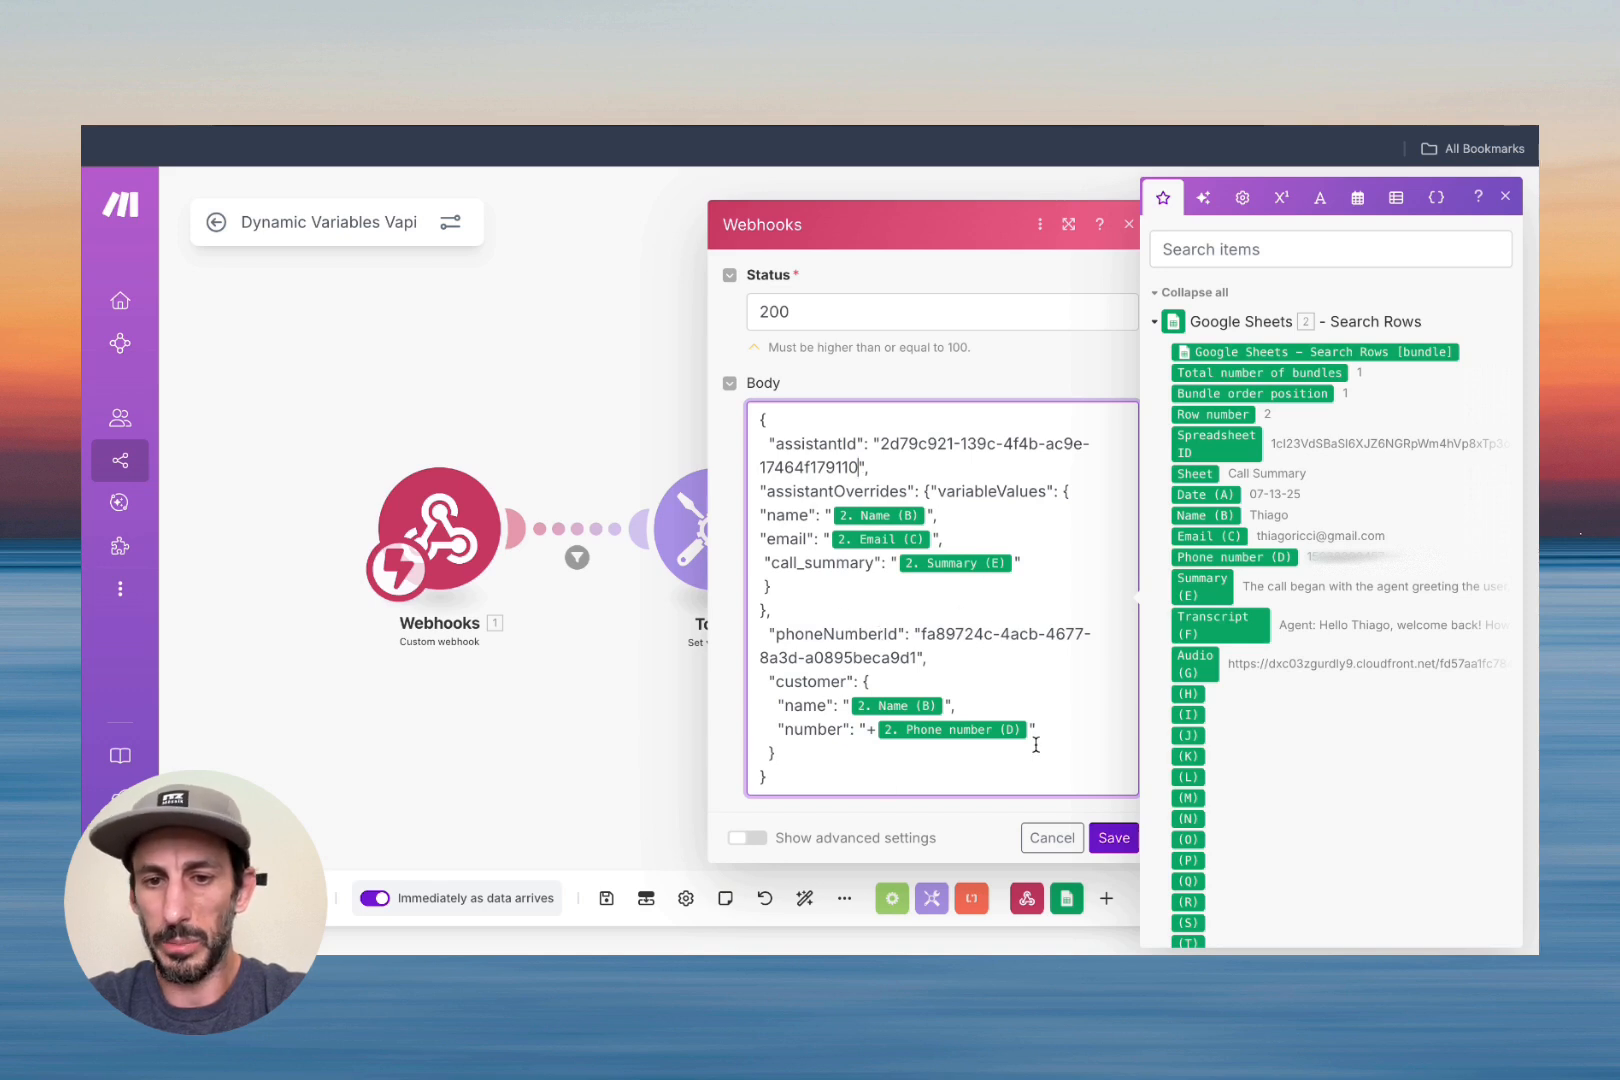
pyautogui.click(1114, 838)
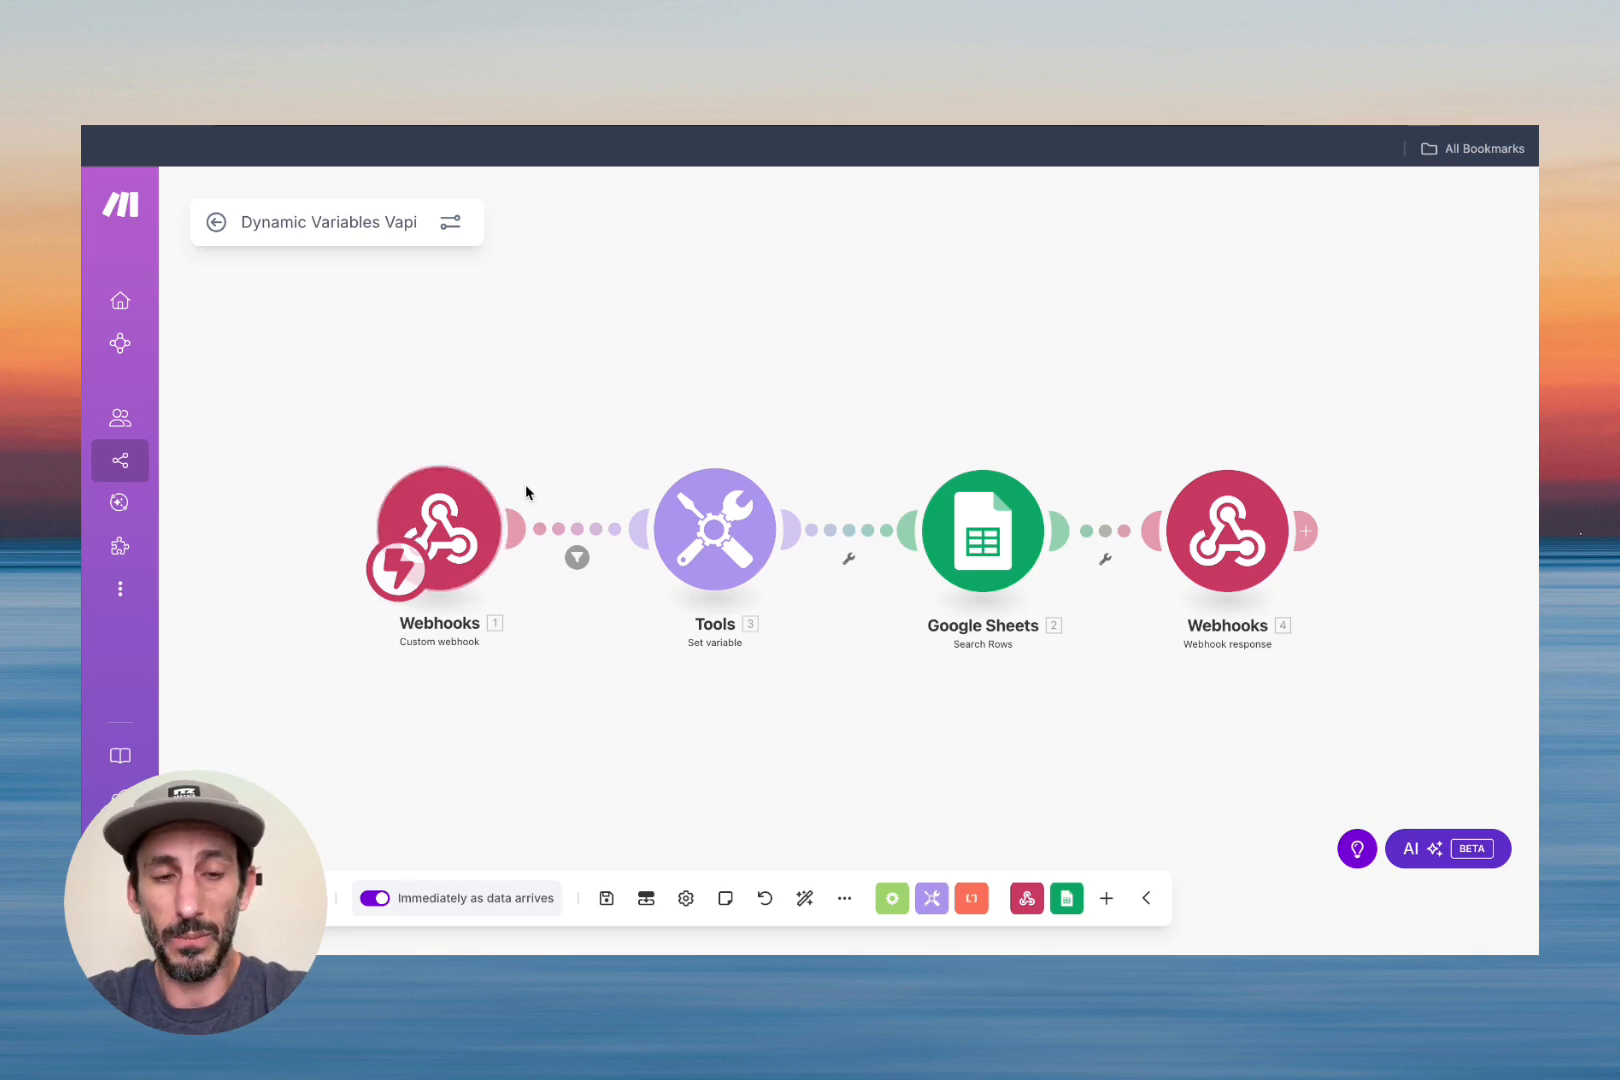
# - Recheck the assistant-request filter without changing it, and review and save the Webhook response module
pyautogui.click(577, 557)
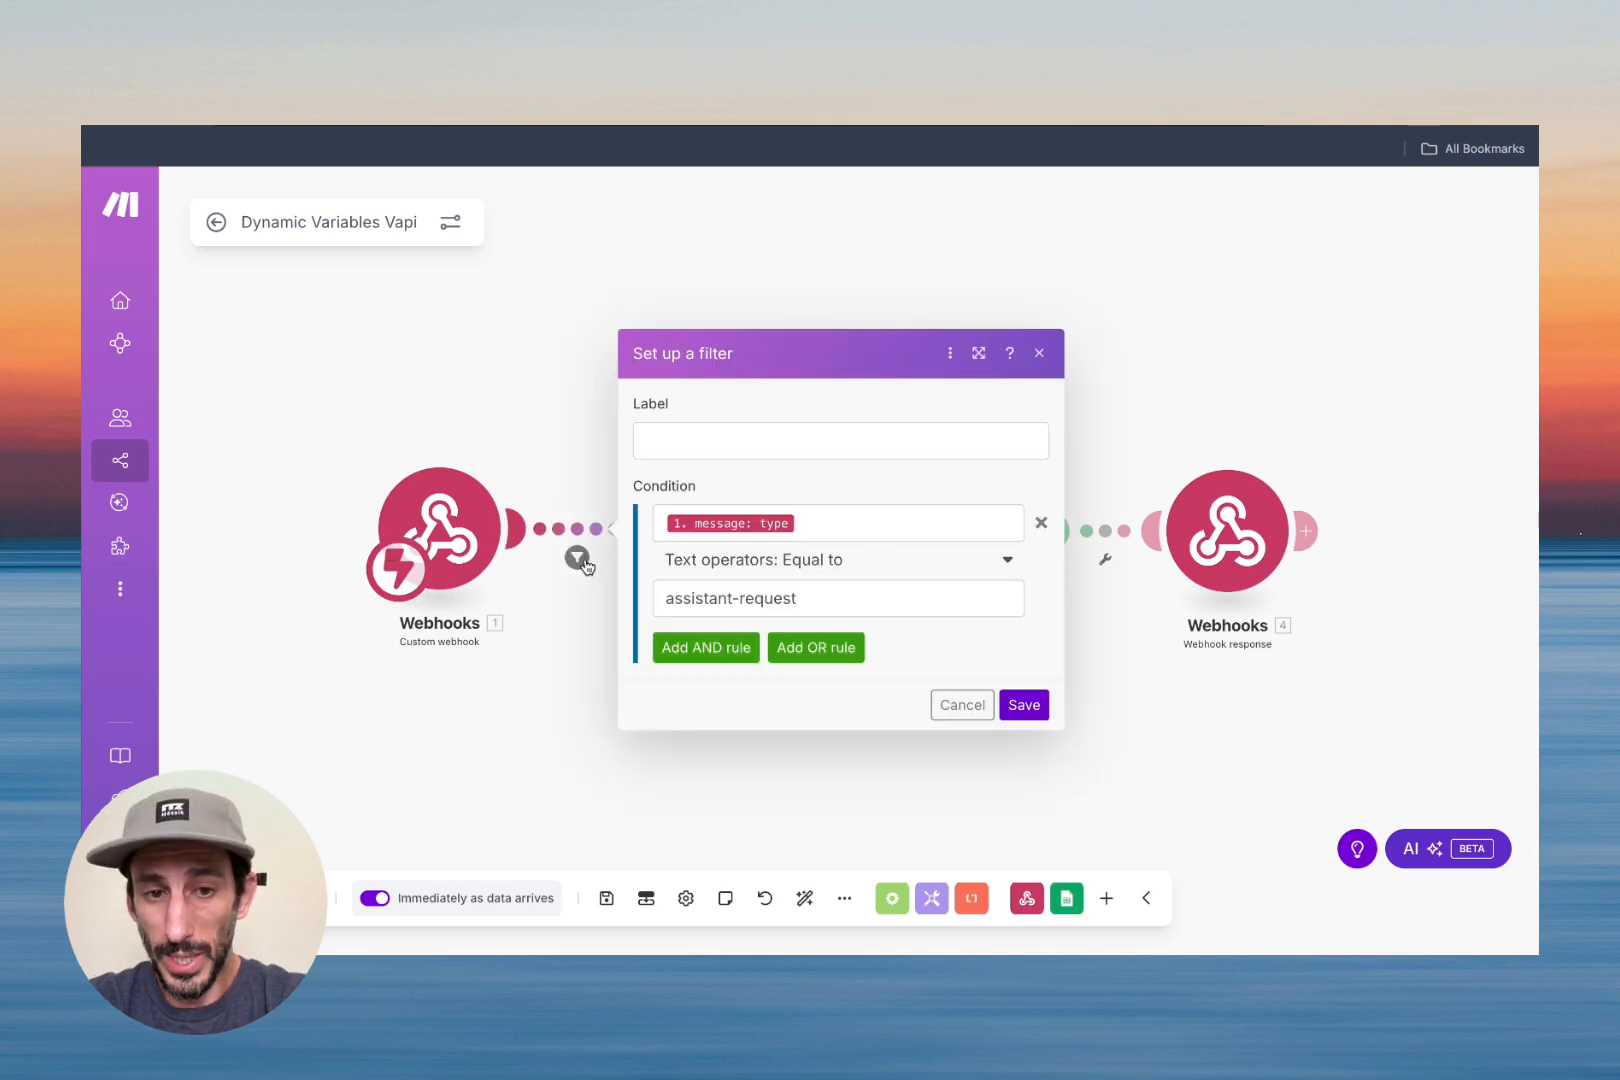
pyautogui.click(960, 706)
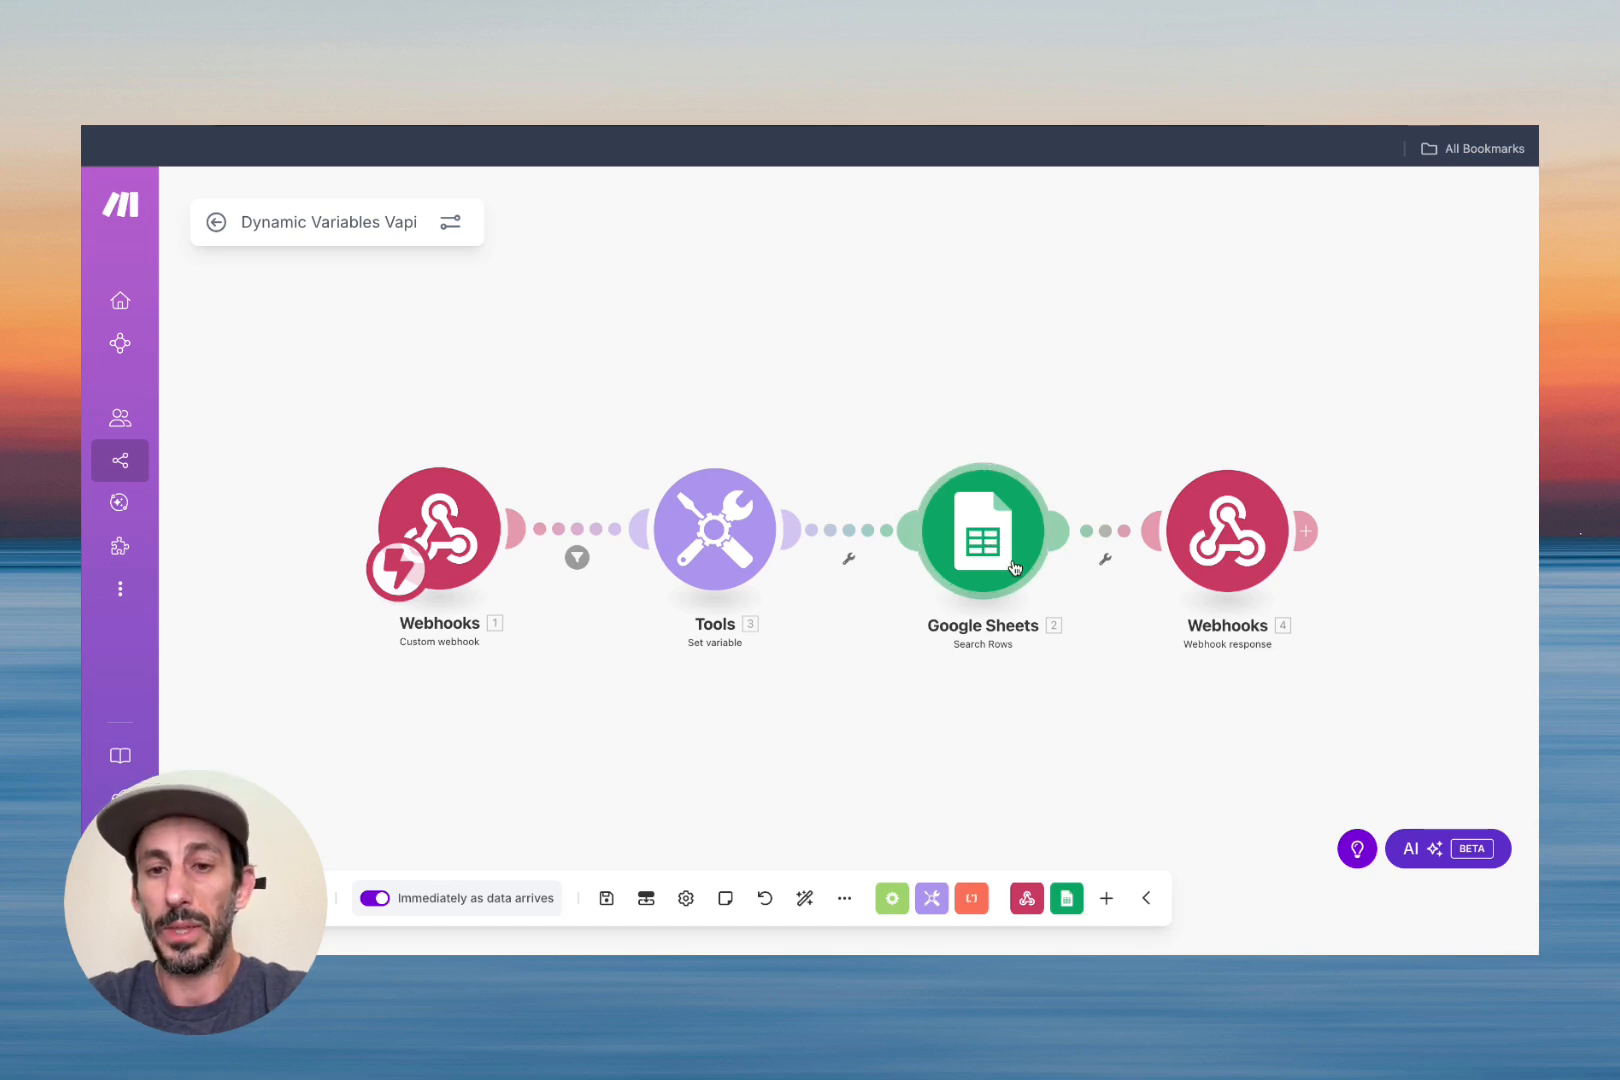
pyautogui.click(1220, 526)
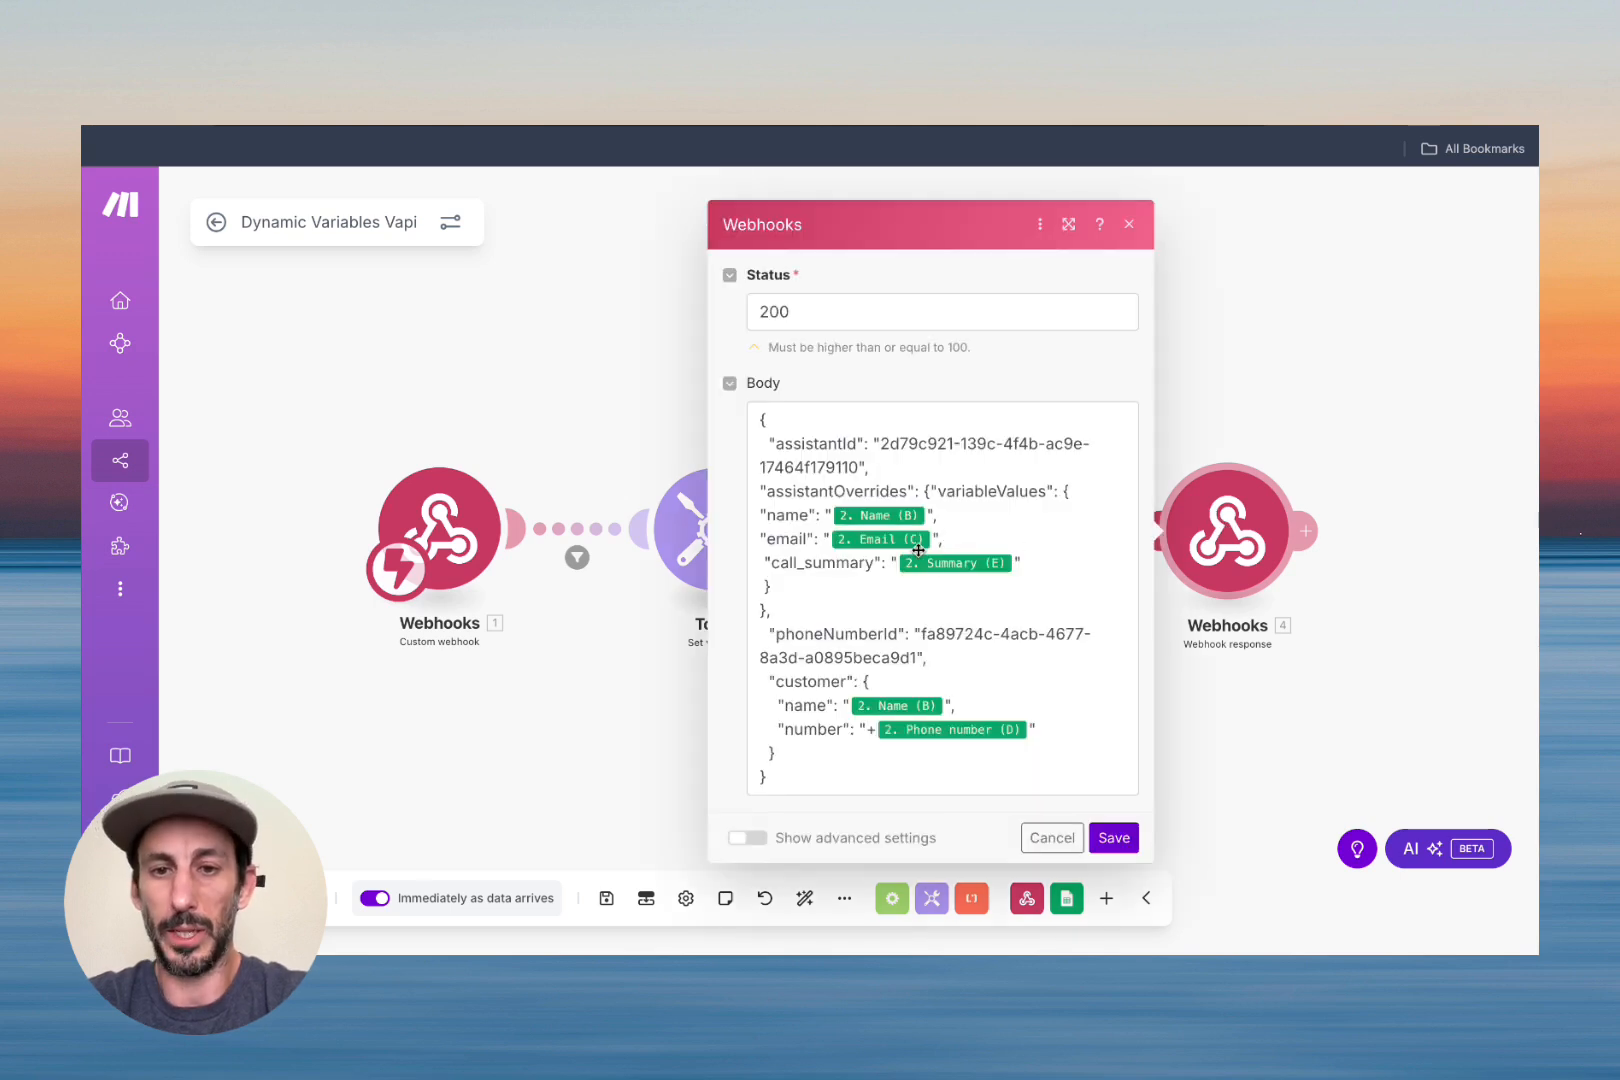
pyautogui.click(1114, 838)
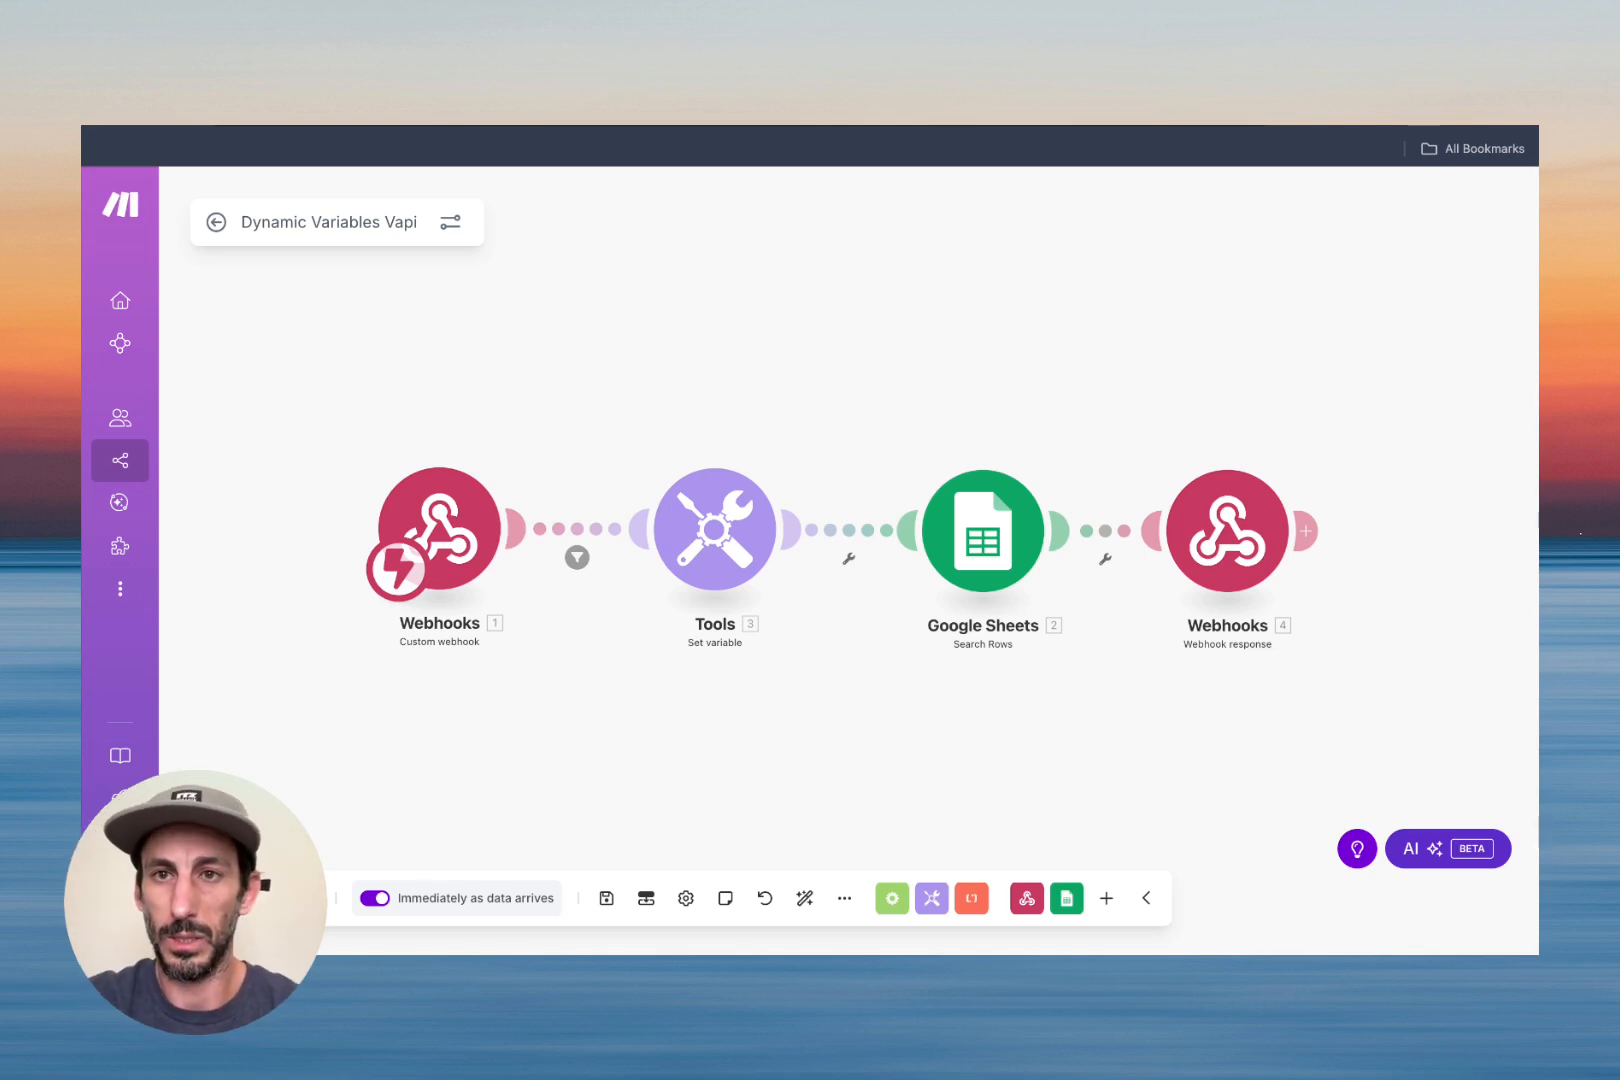
# - Look over the contact sheet, and inspect the message type in the custom webhook output of Make's Aug 12, 2025, 5:20:50 PM run
pyautogui.click(1120, 100)
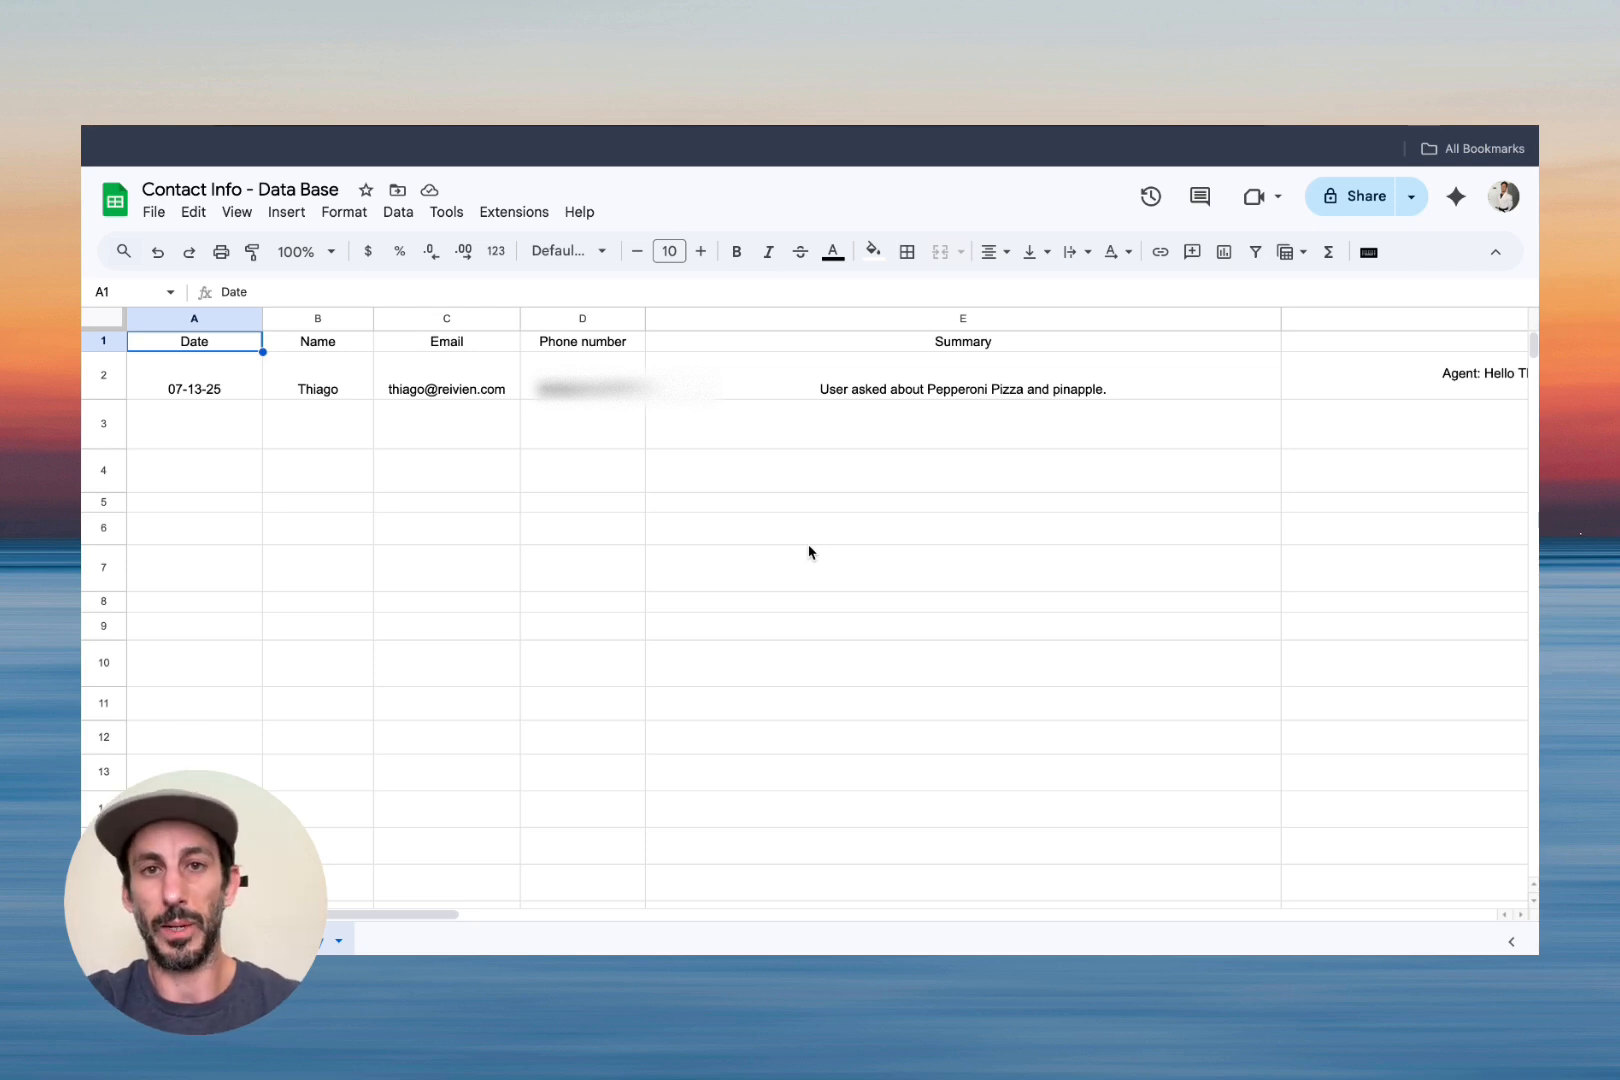
pyautogui.click(850, 70)
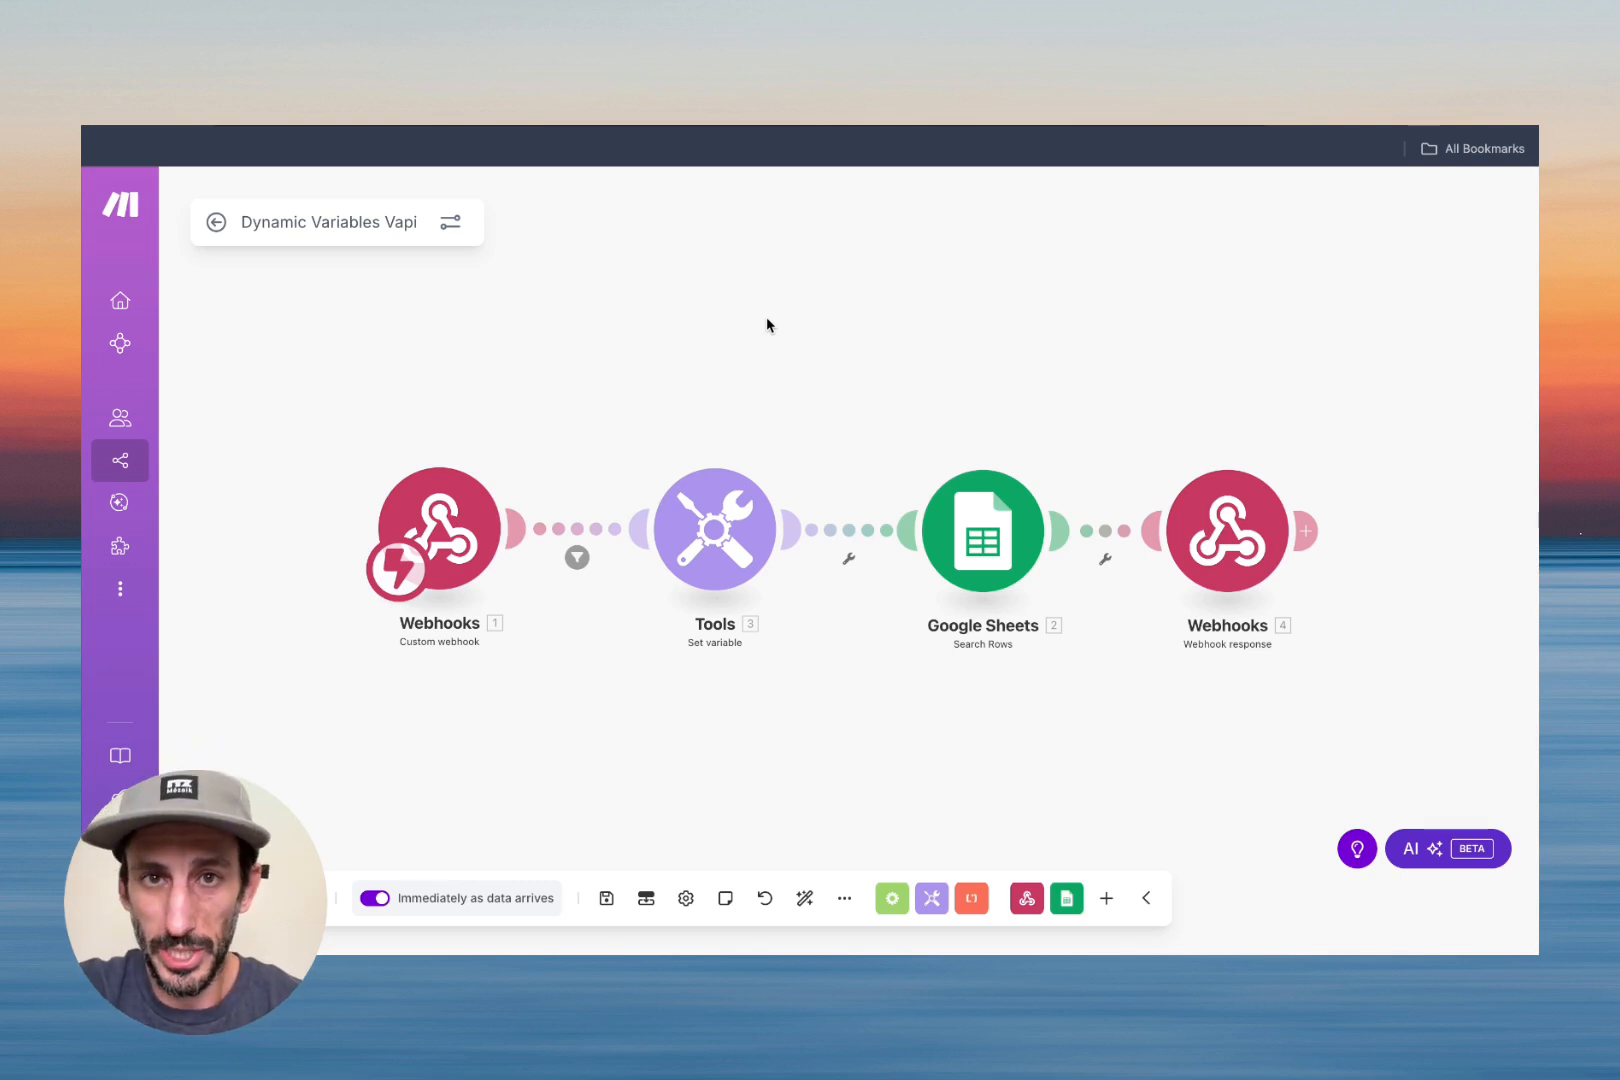
pyautogui.click(205, 224)
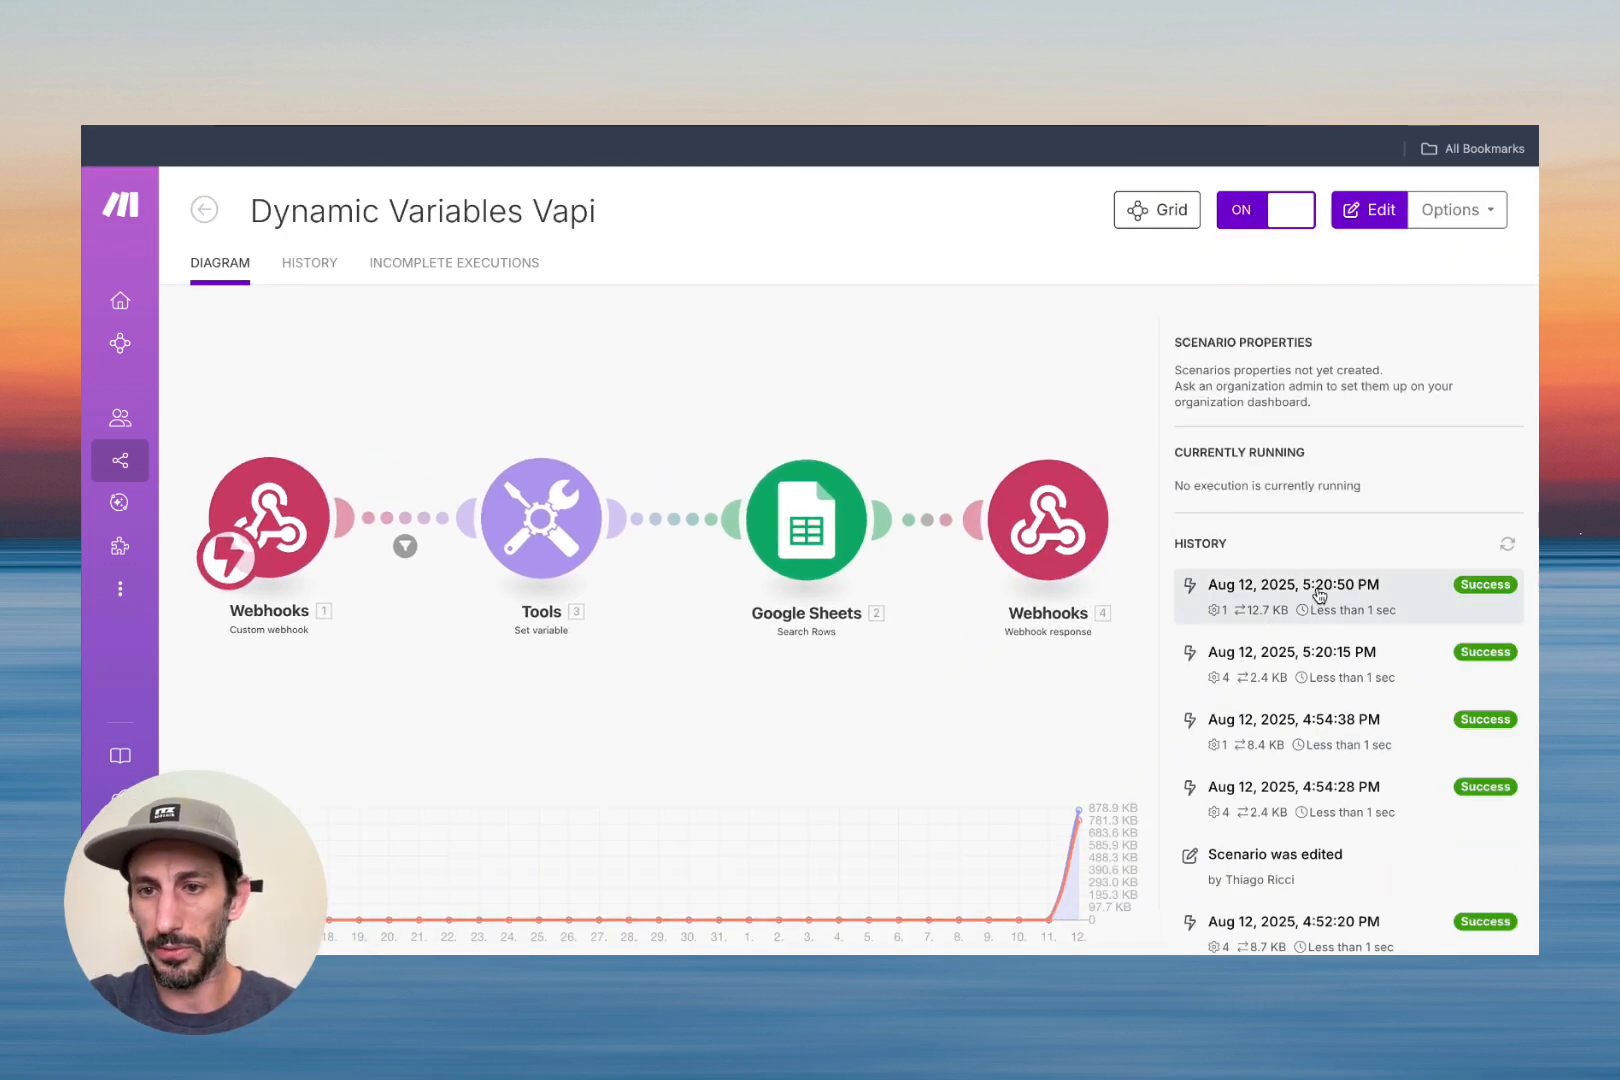
pyautogui.click(1320, 595)
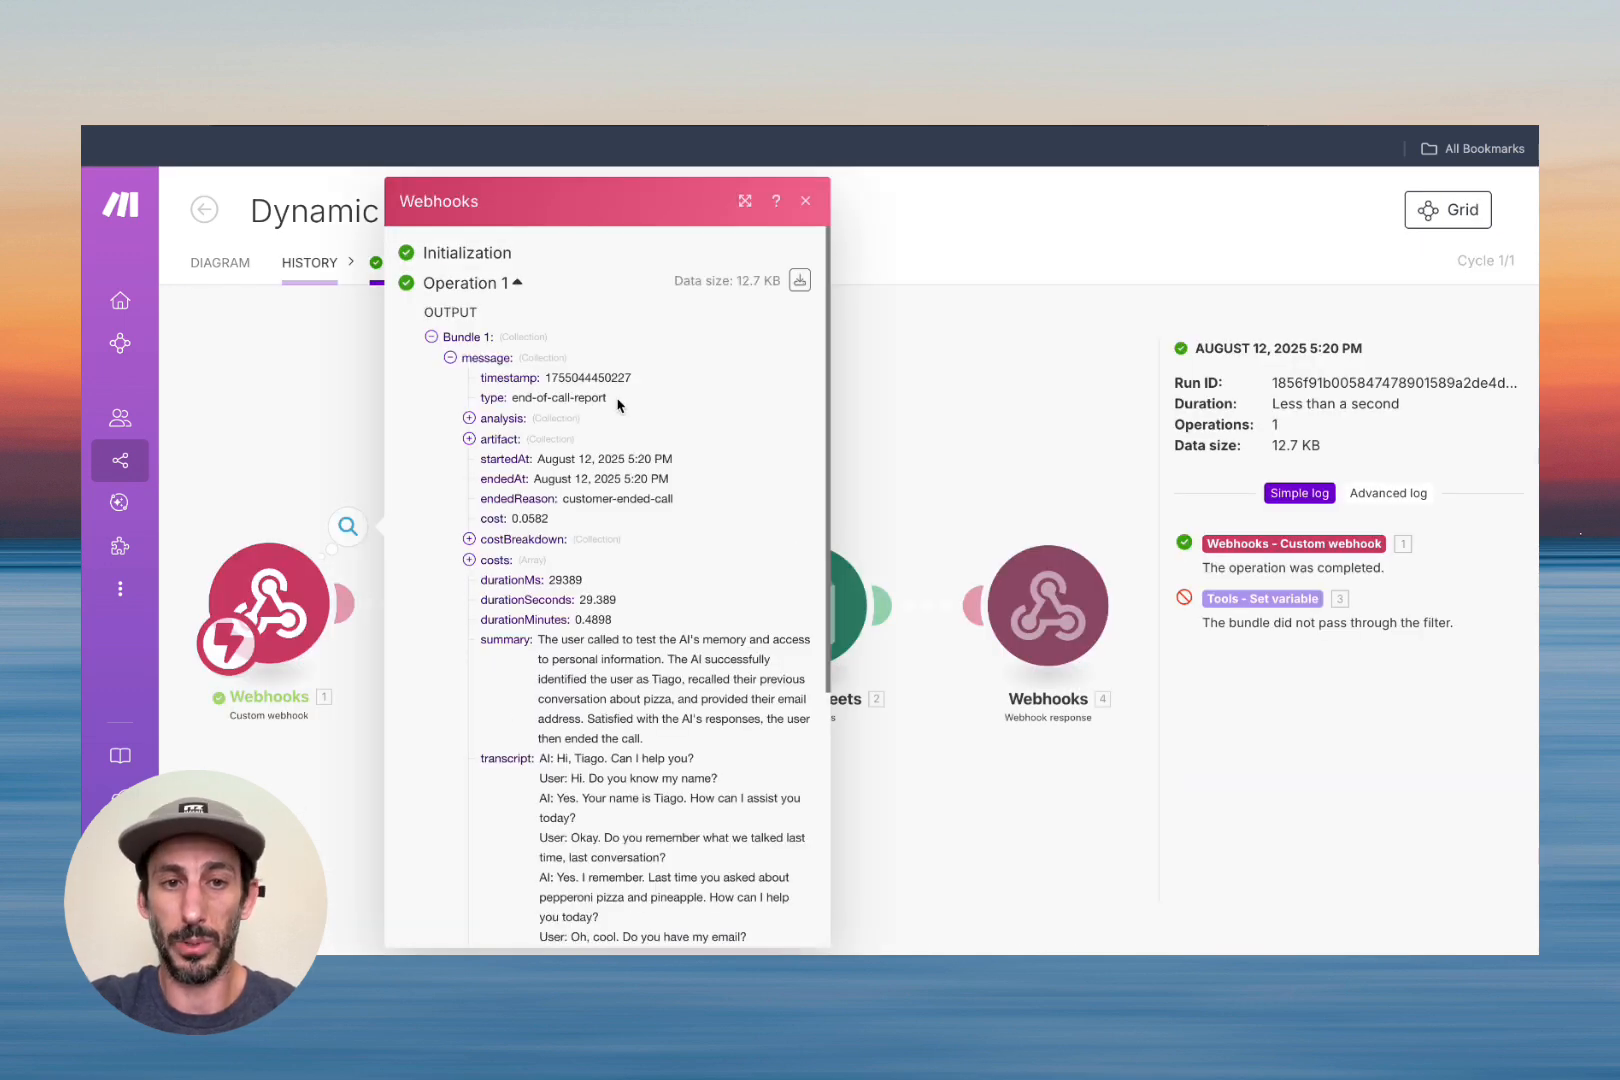
pyautogui.tripleClick(515, 399)
pyautogui.click(806, 204)
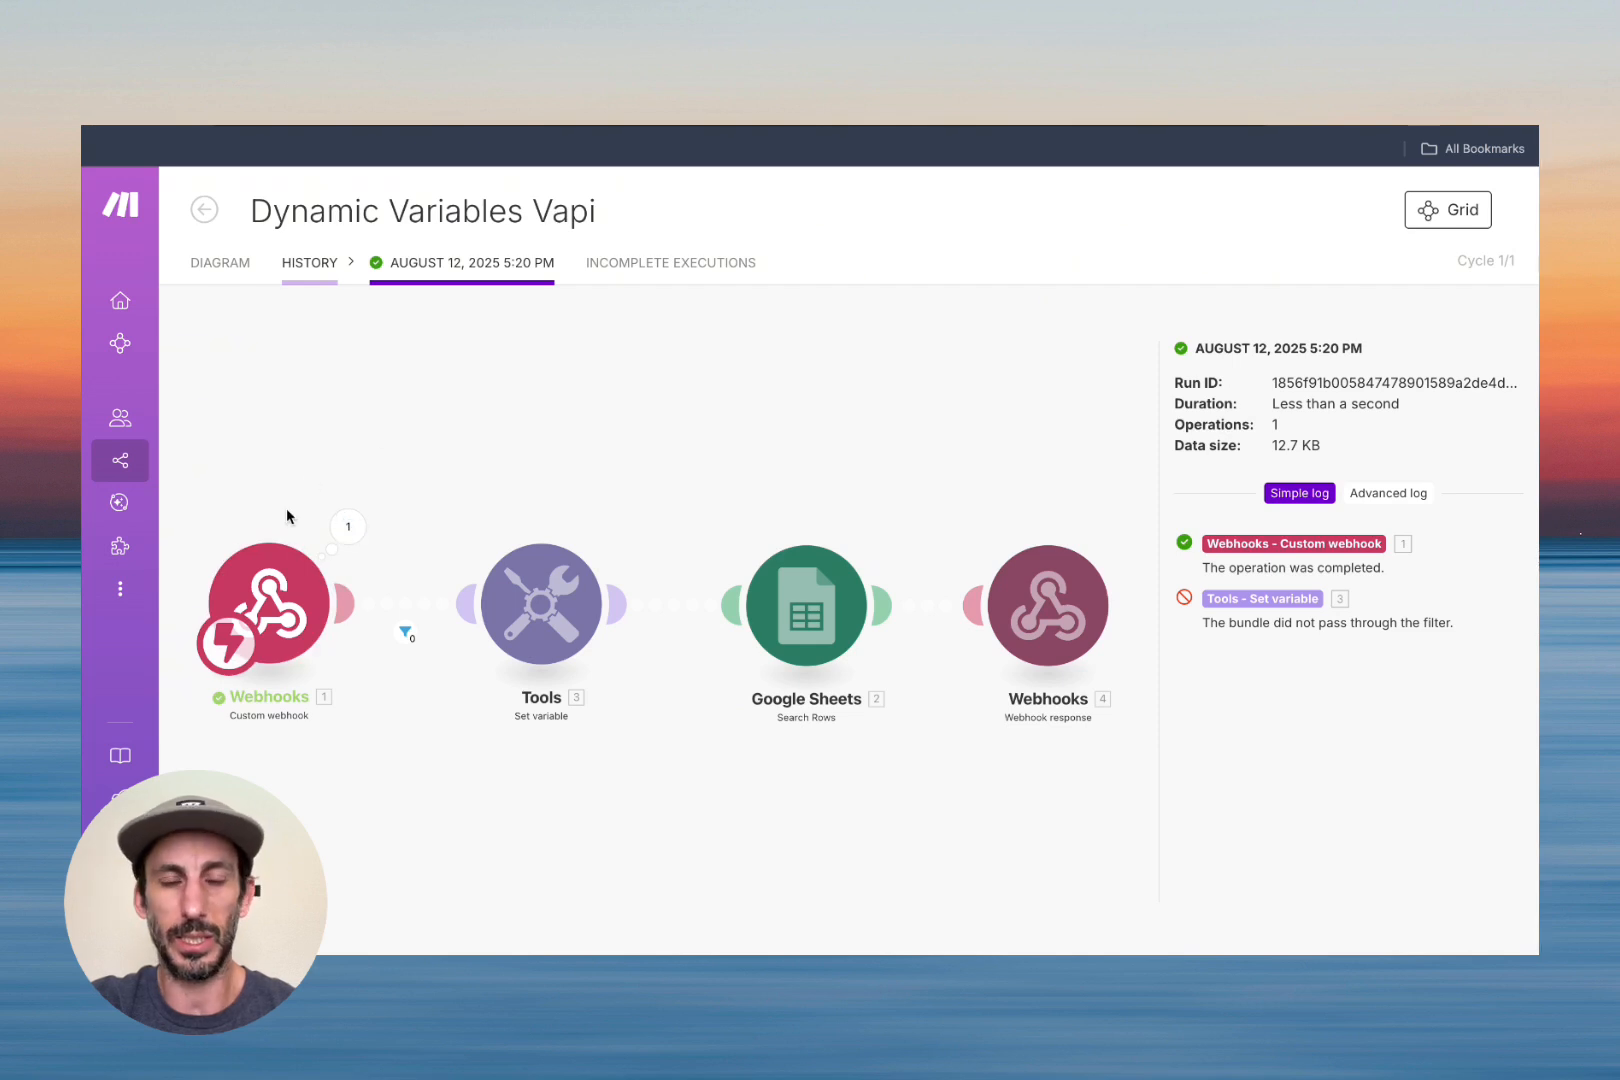
# - Open the 5:20:15 PM run and inspect the message type in its custom webhook output, closing the output when finished
pyautogui.click(222, 265)
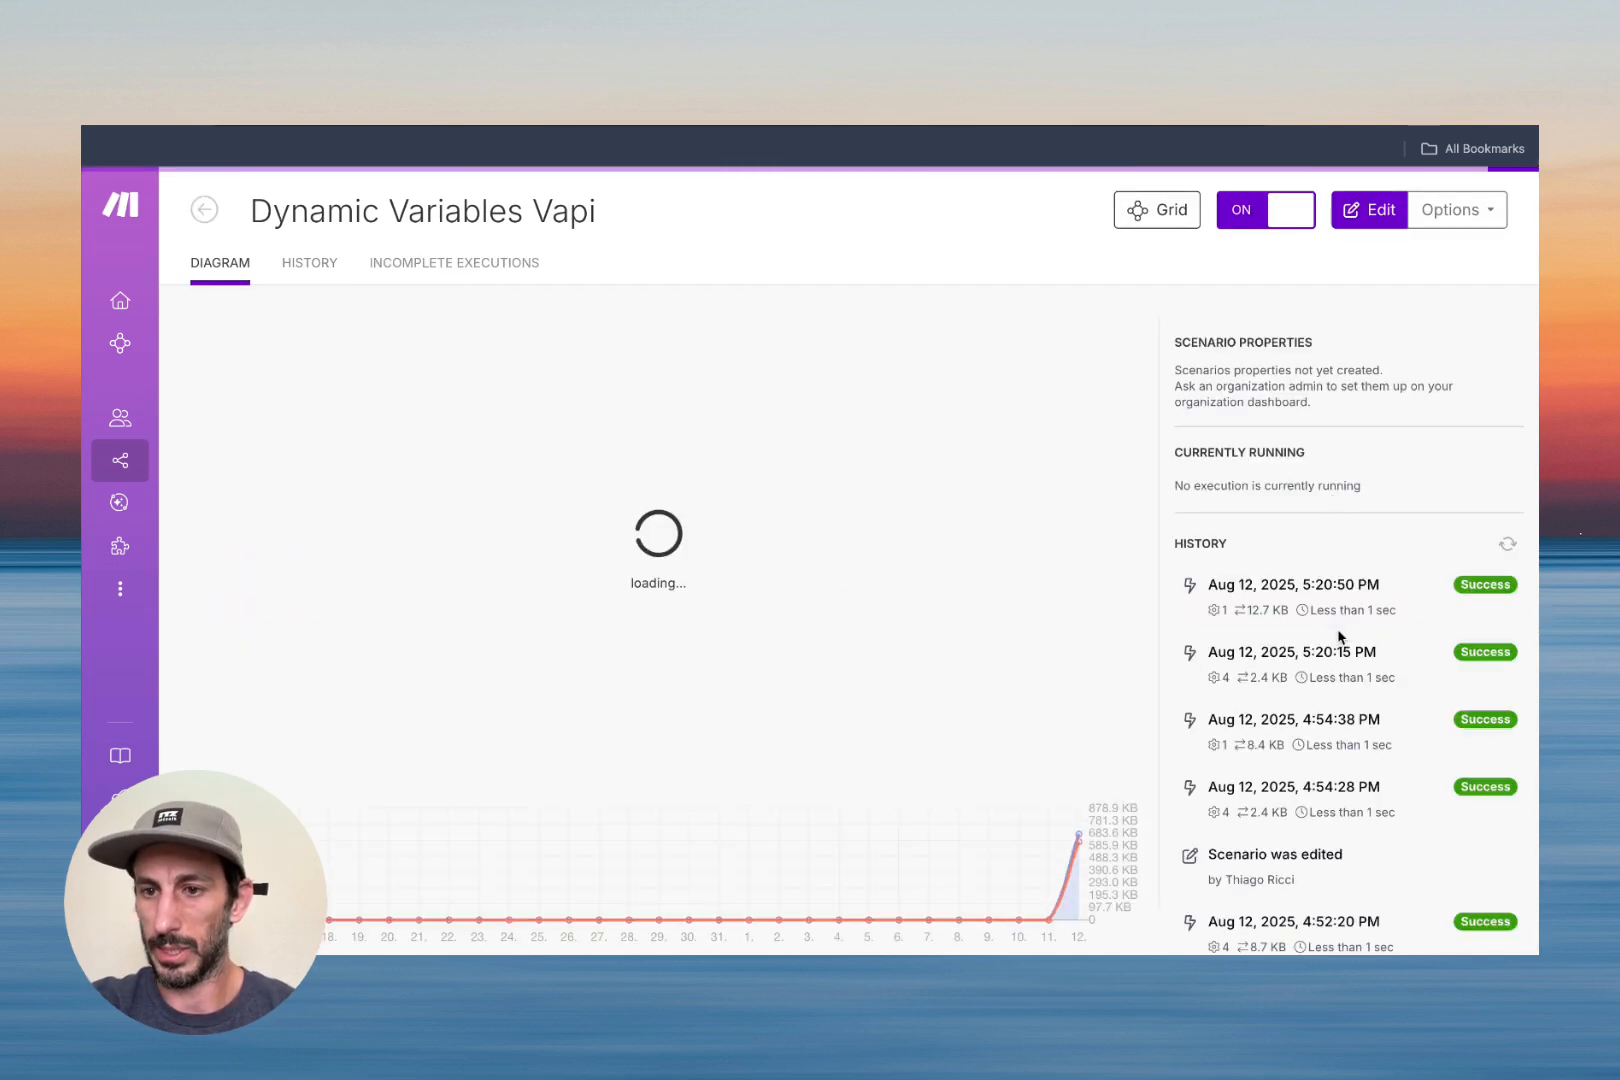
pyautogui.click(1322, 656)
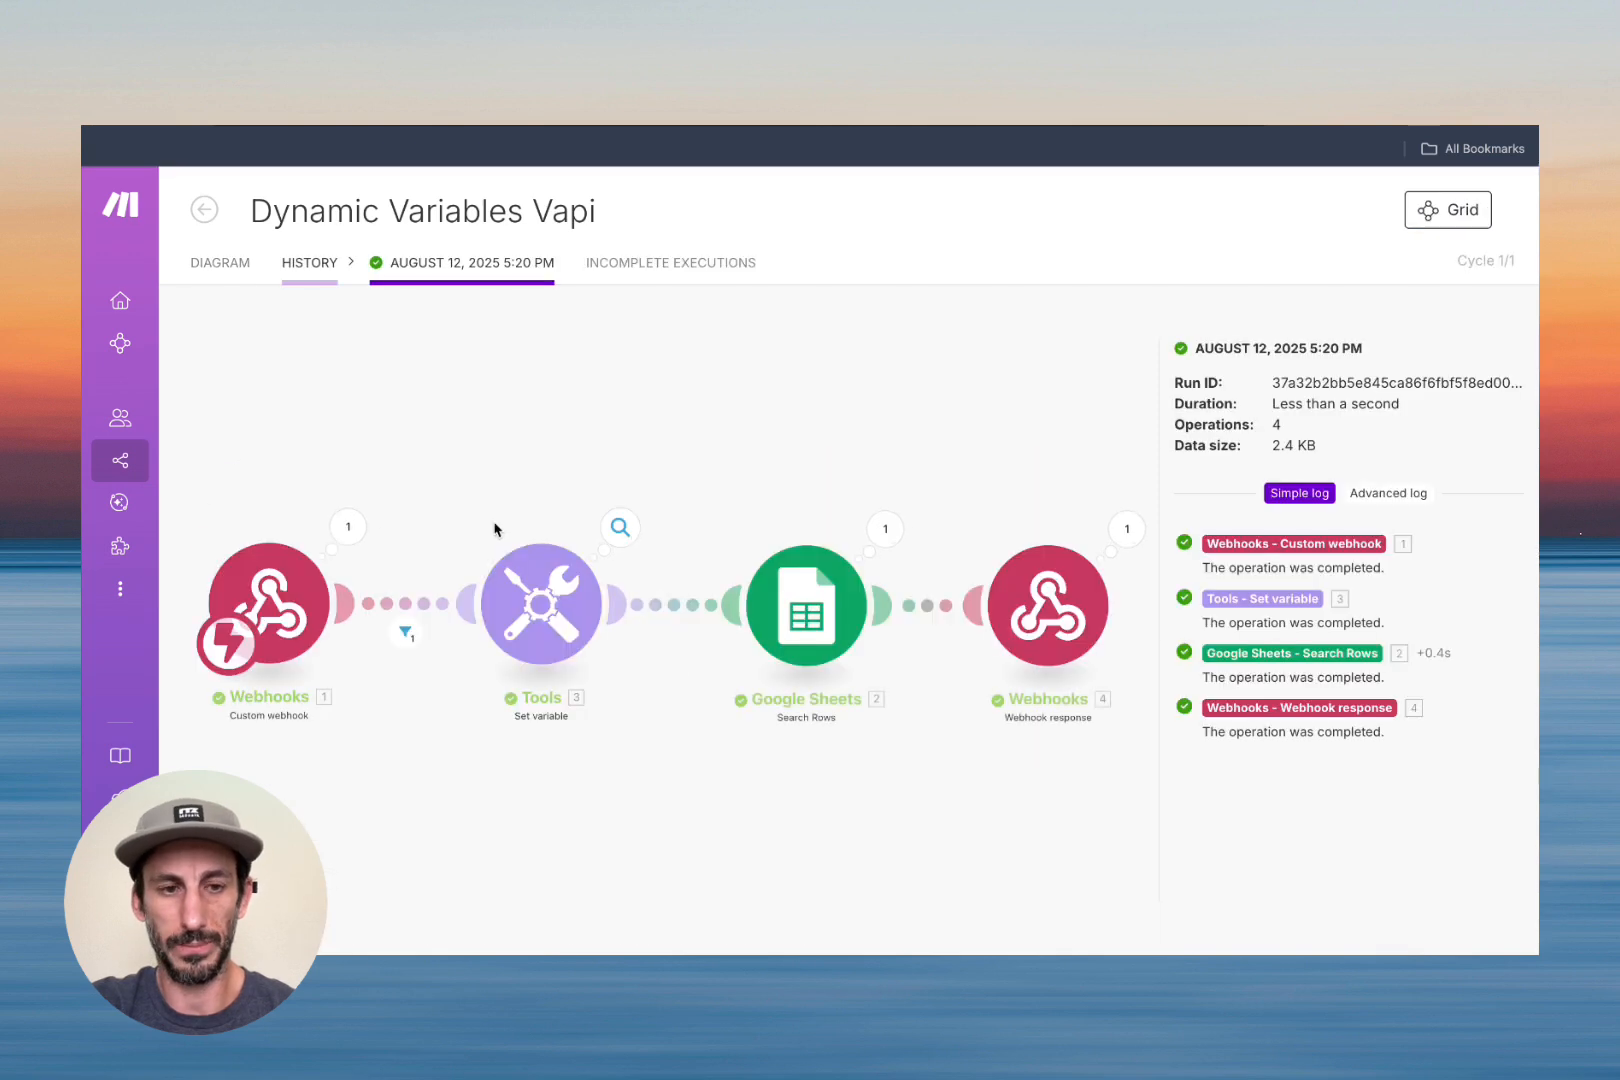
pyautogui.click(348, 522)
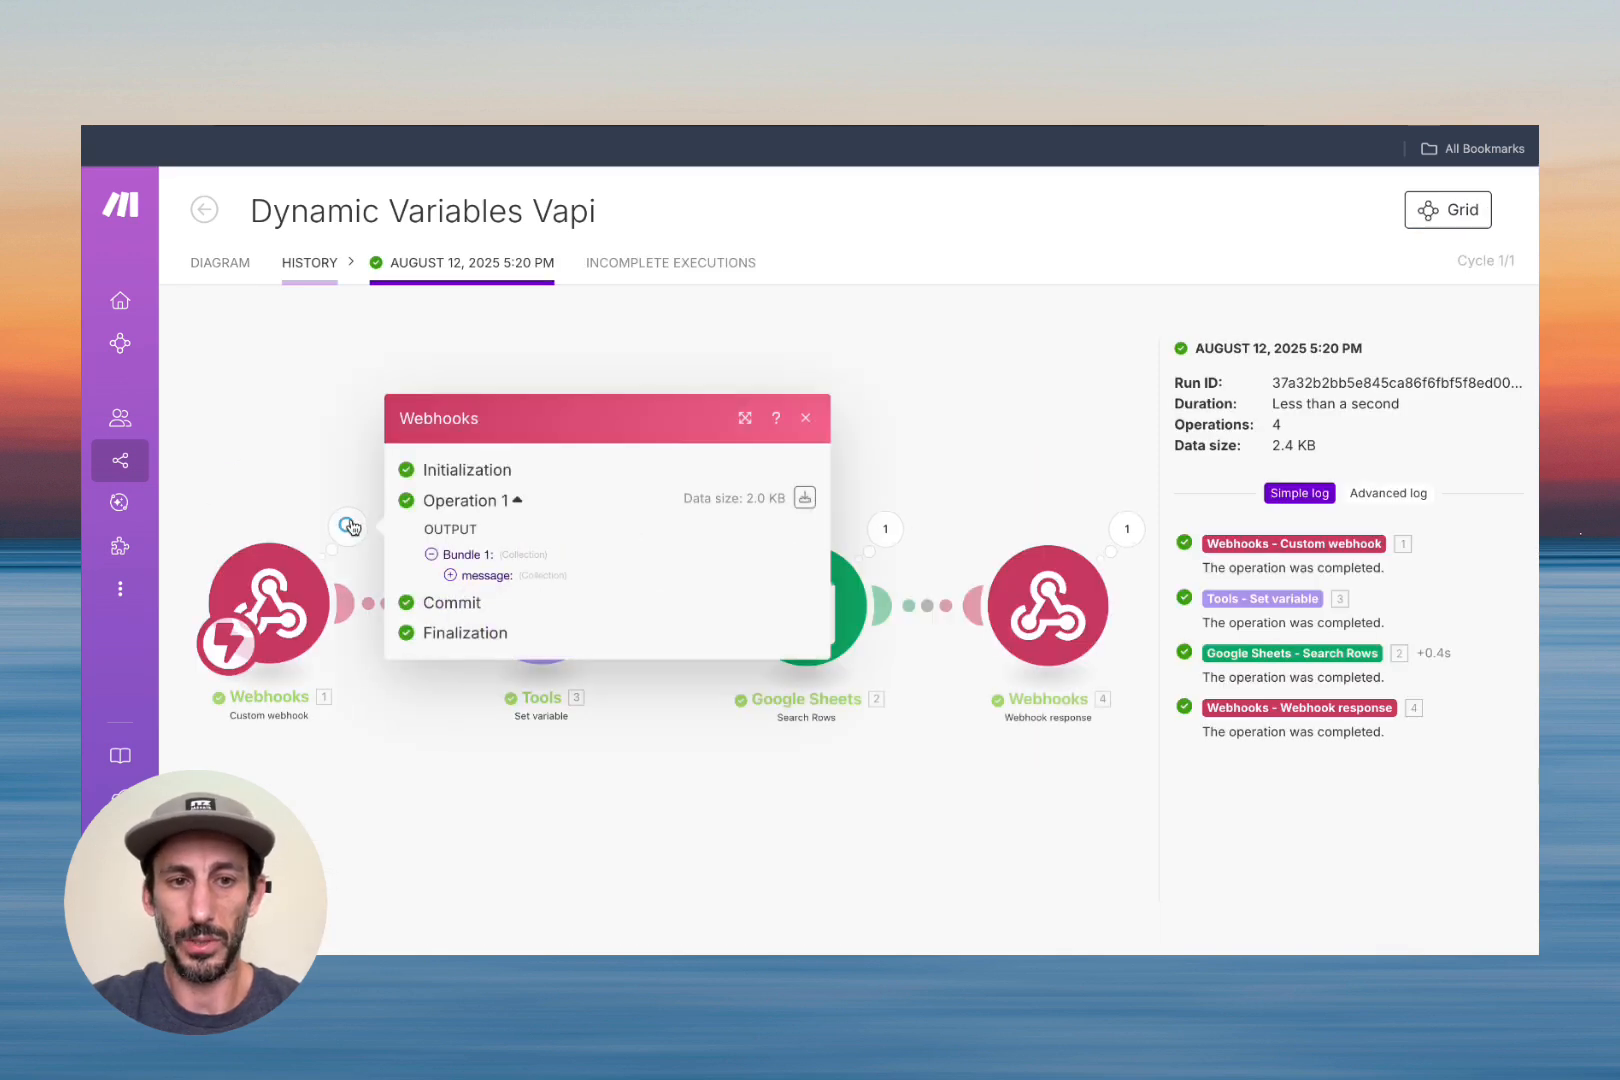
pyautogui.click(452, 578)
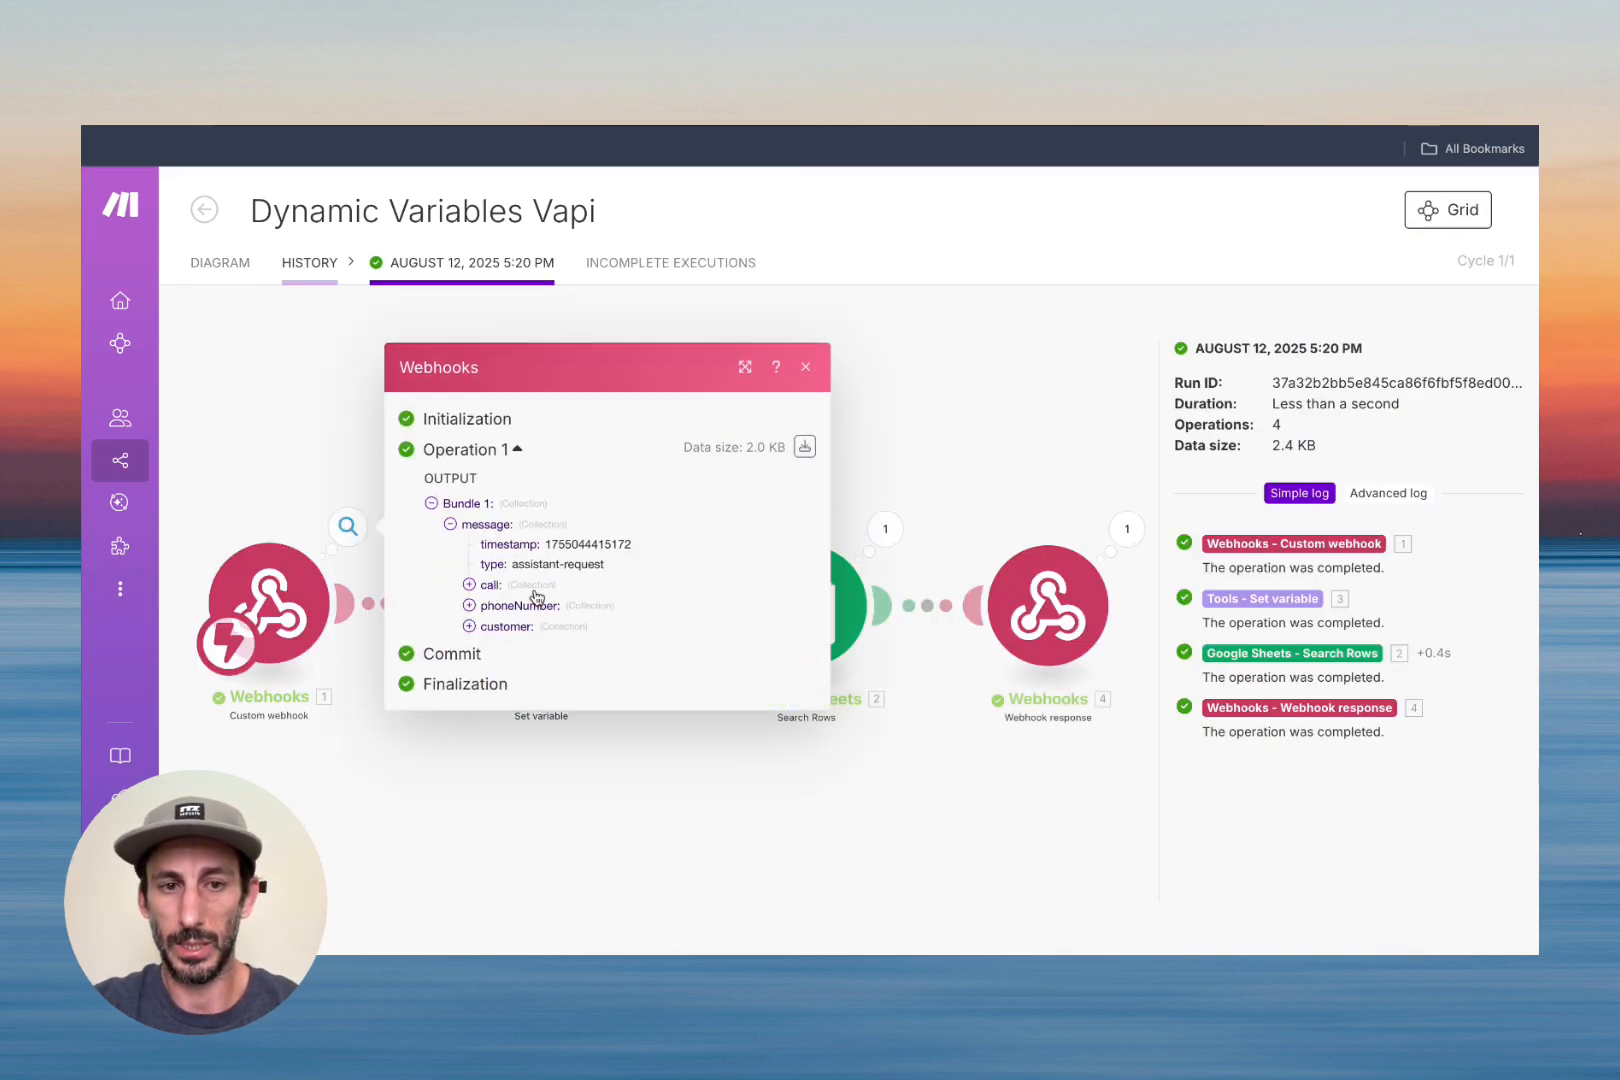
pyautogui.doubleClick(589, 564)
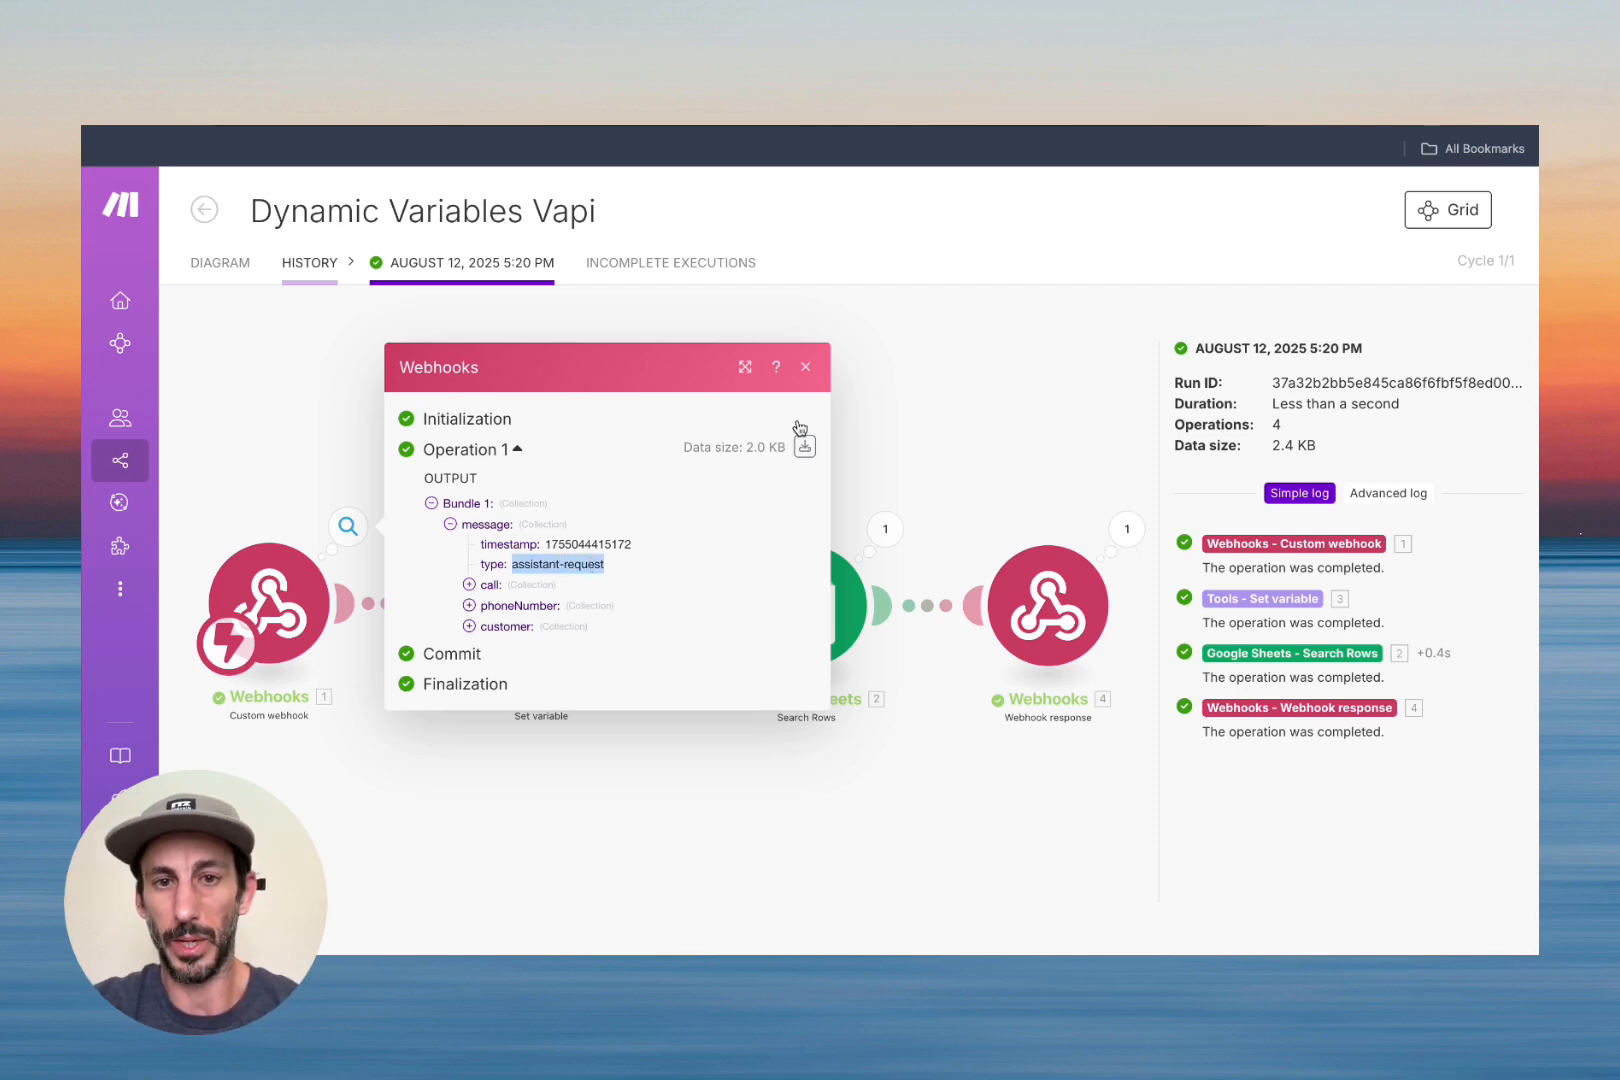
pyautogui.click(542, 586)
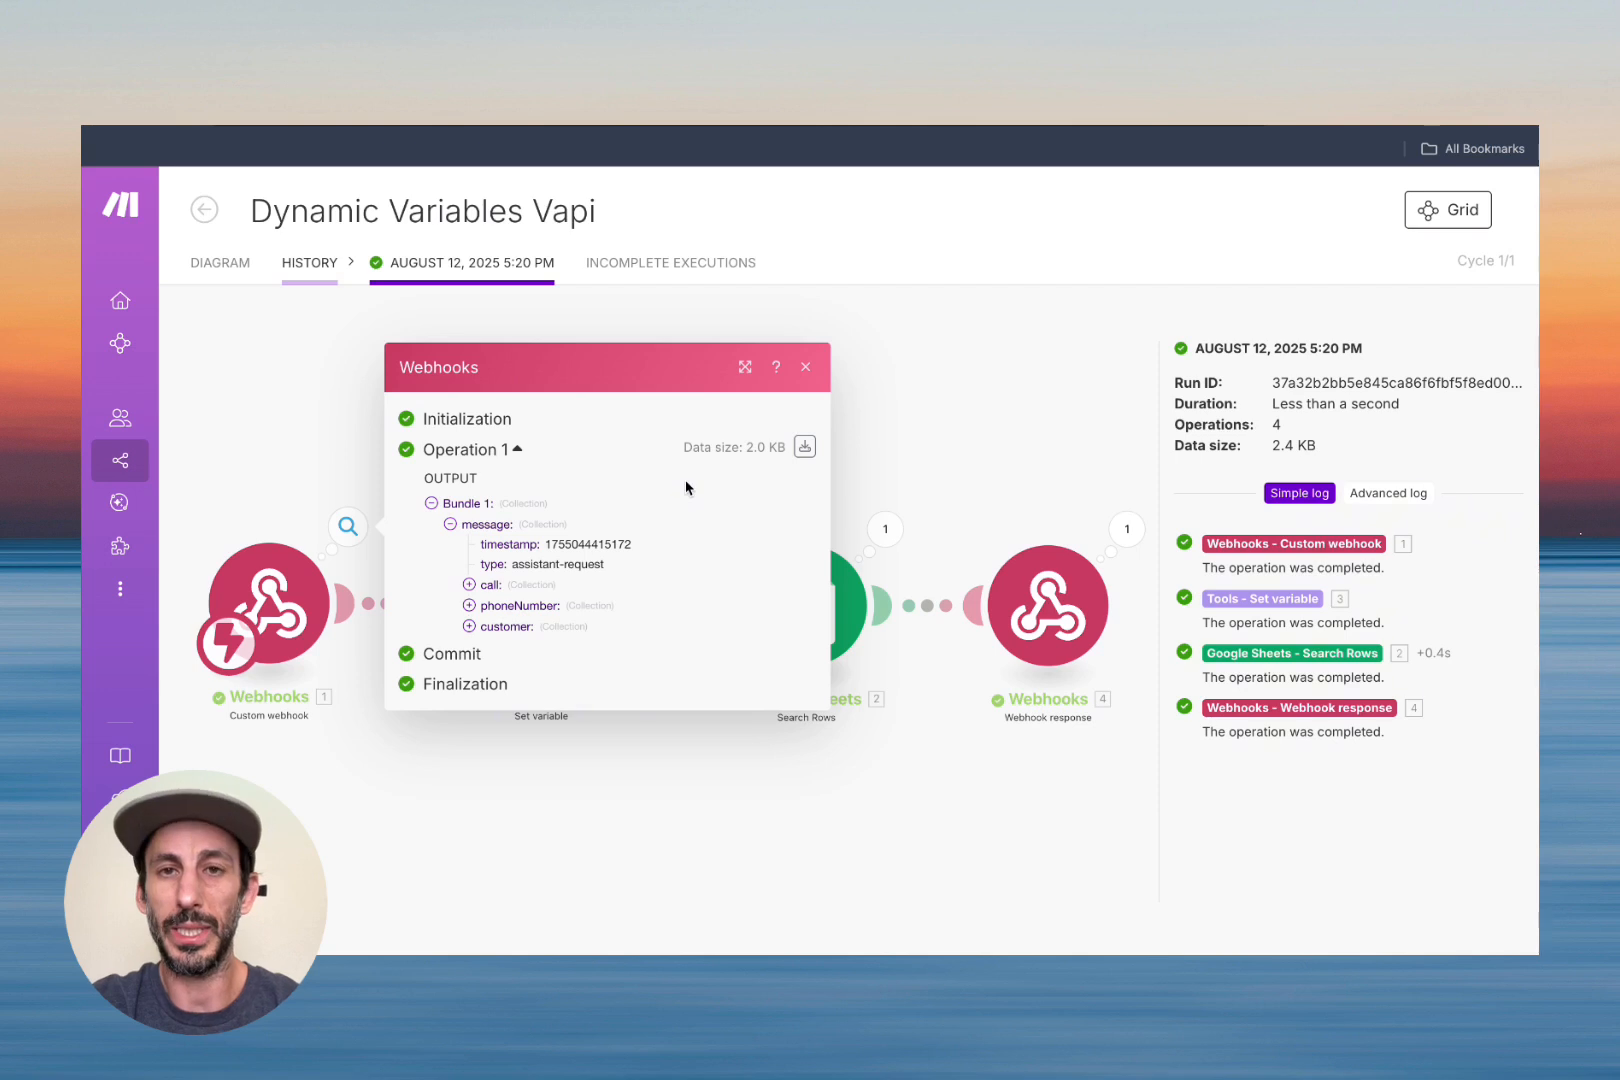
pyautogui.click(806, 374)
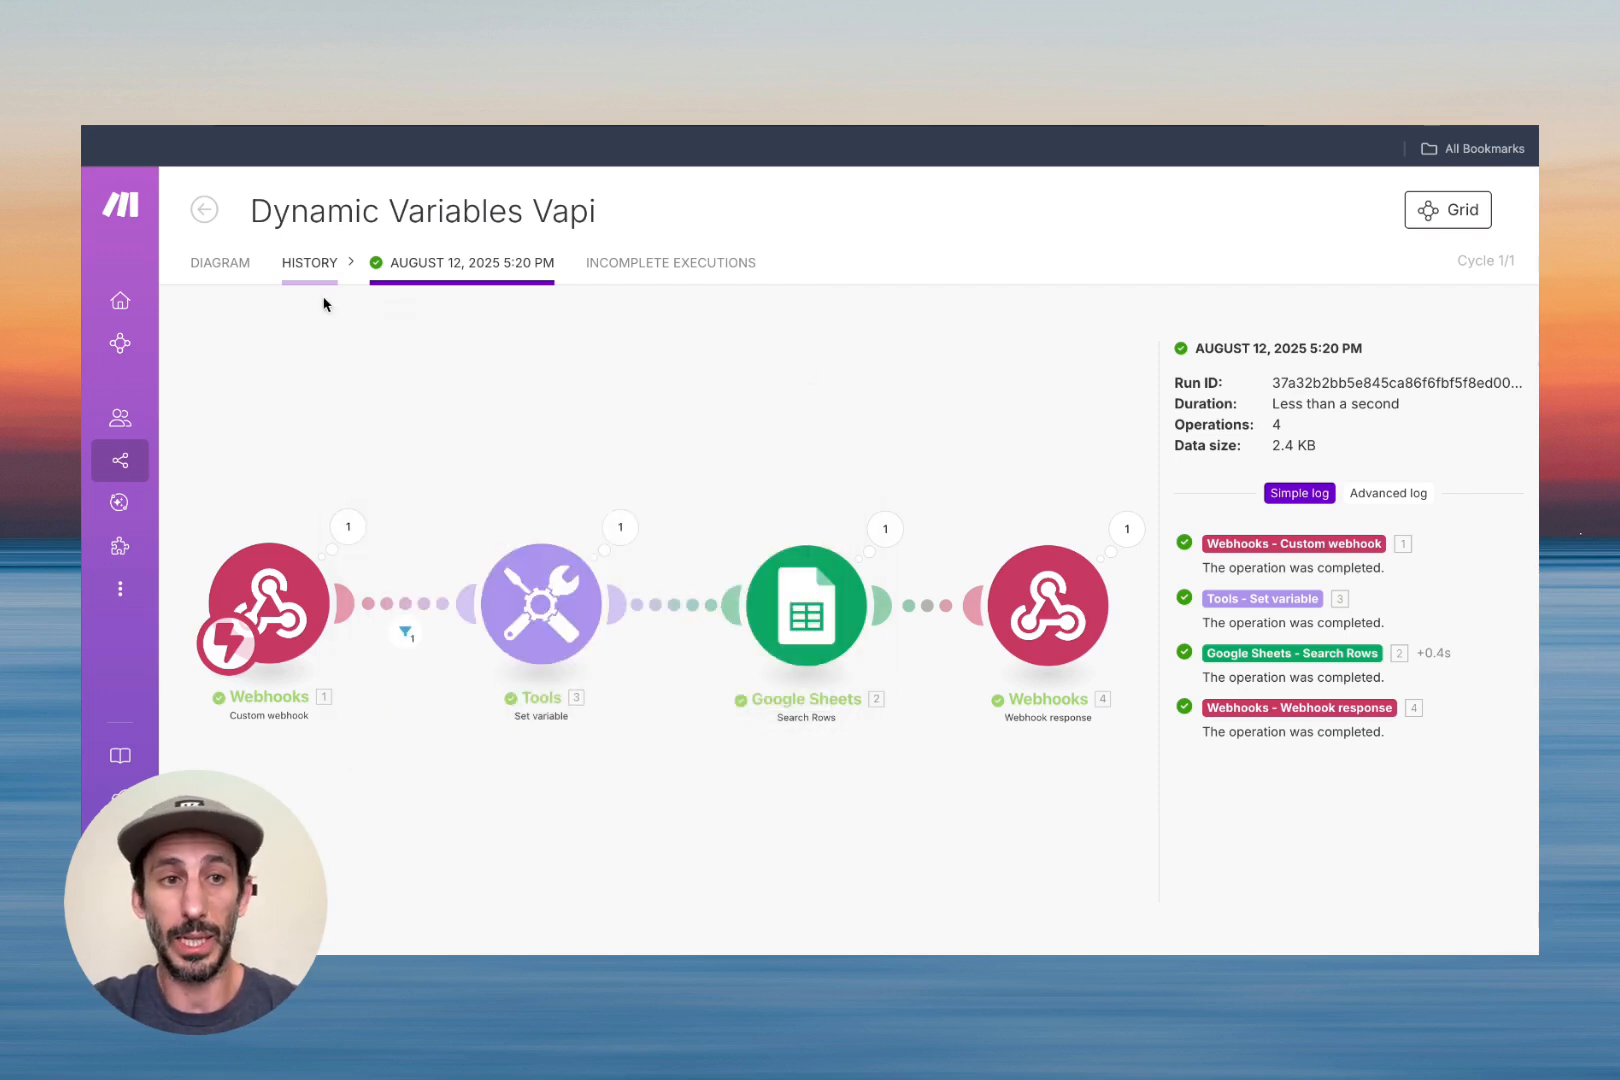
# - Return to the scenario diagram, check the Dynamic Variables assistant in Vapi, and switch back to Make
pyautogui.click(215, 263)
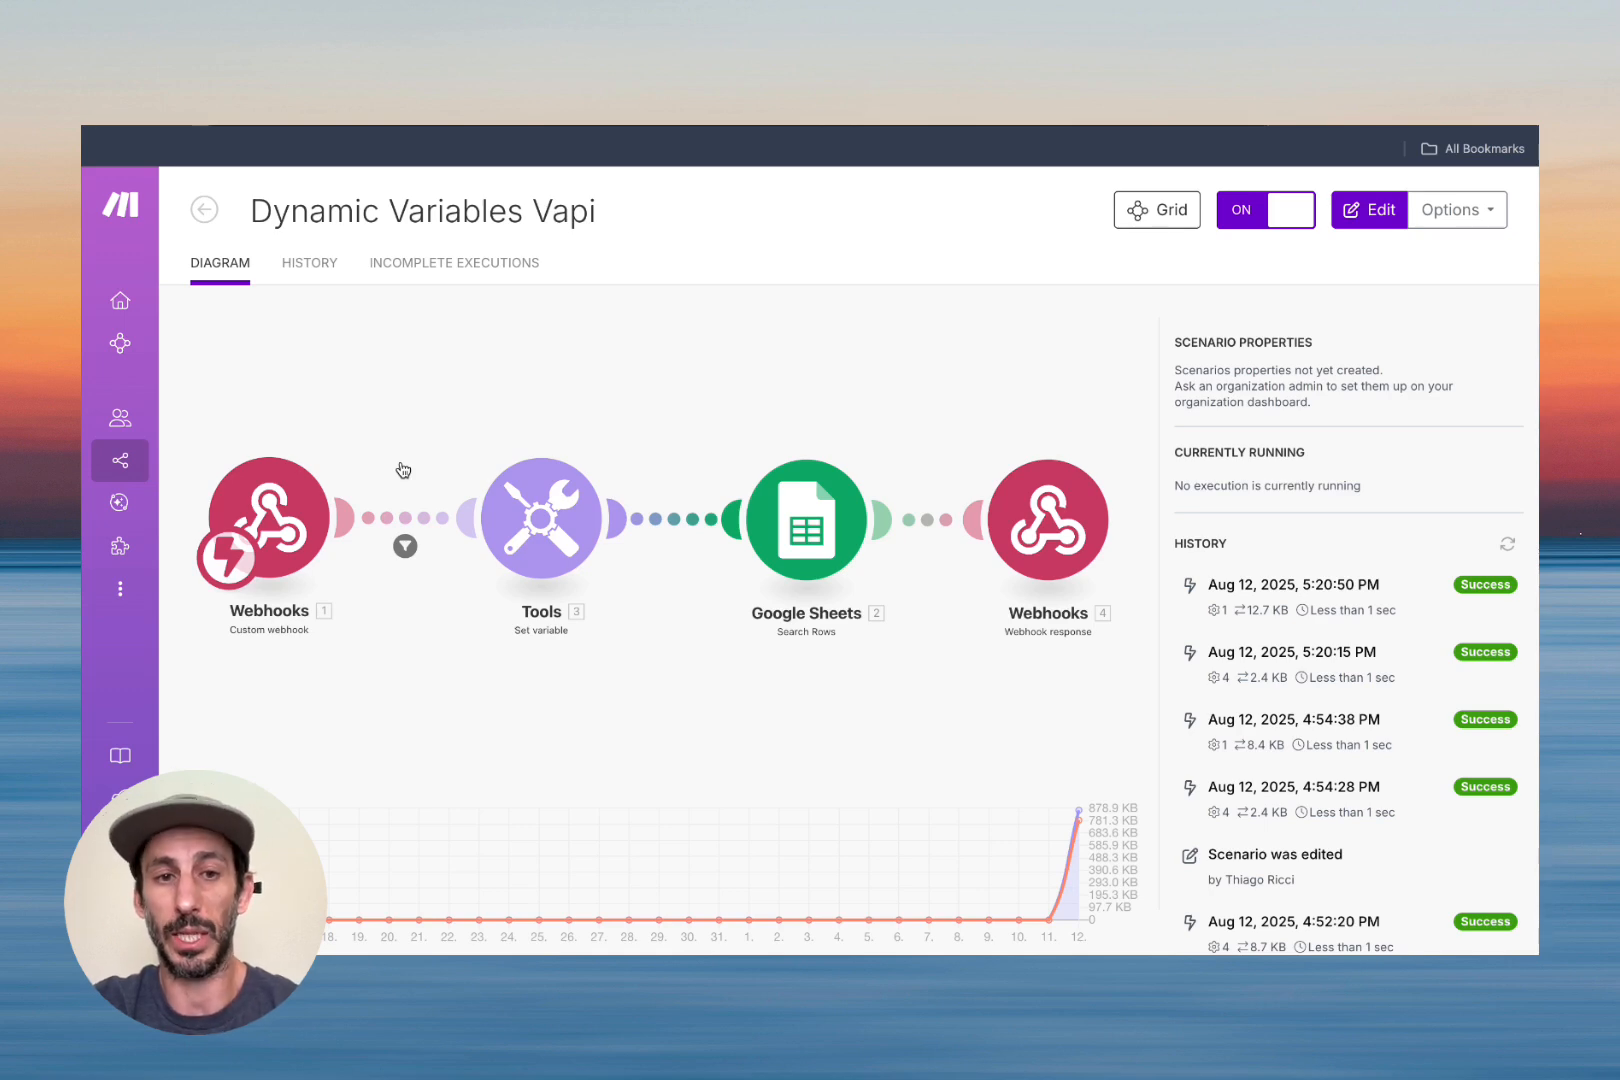
pyautogui.click(688, 78)
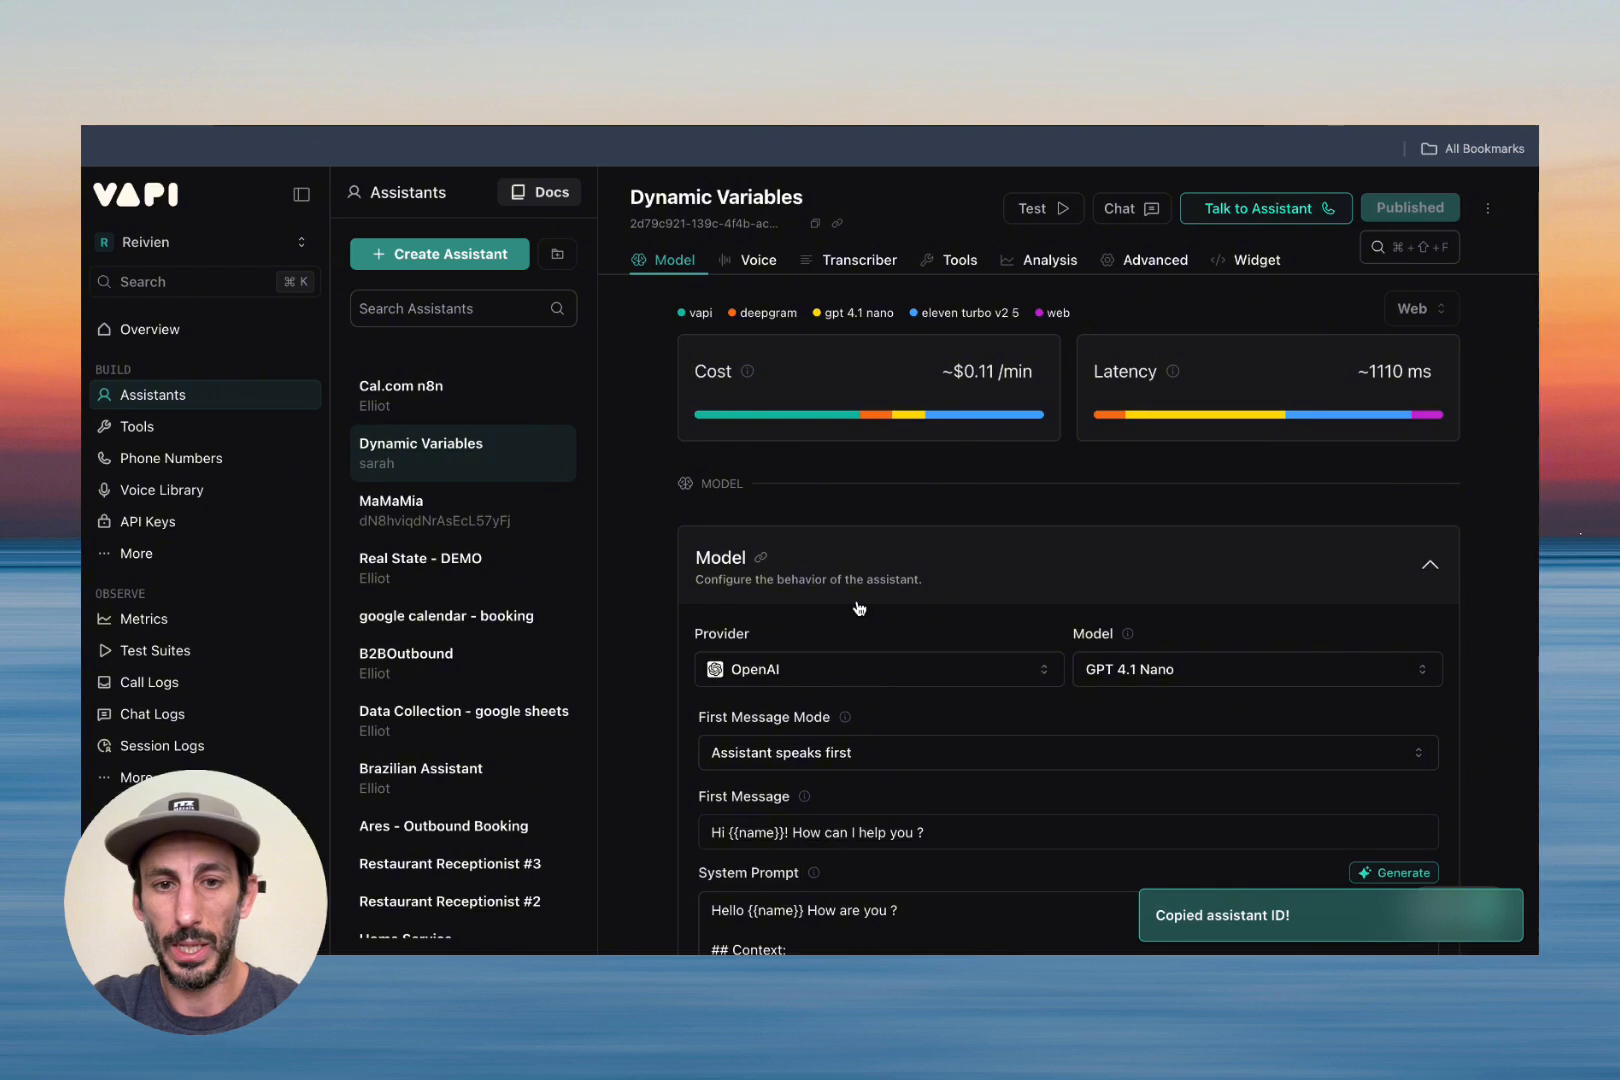
pyautogui.click(930, 80)
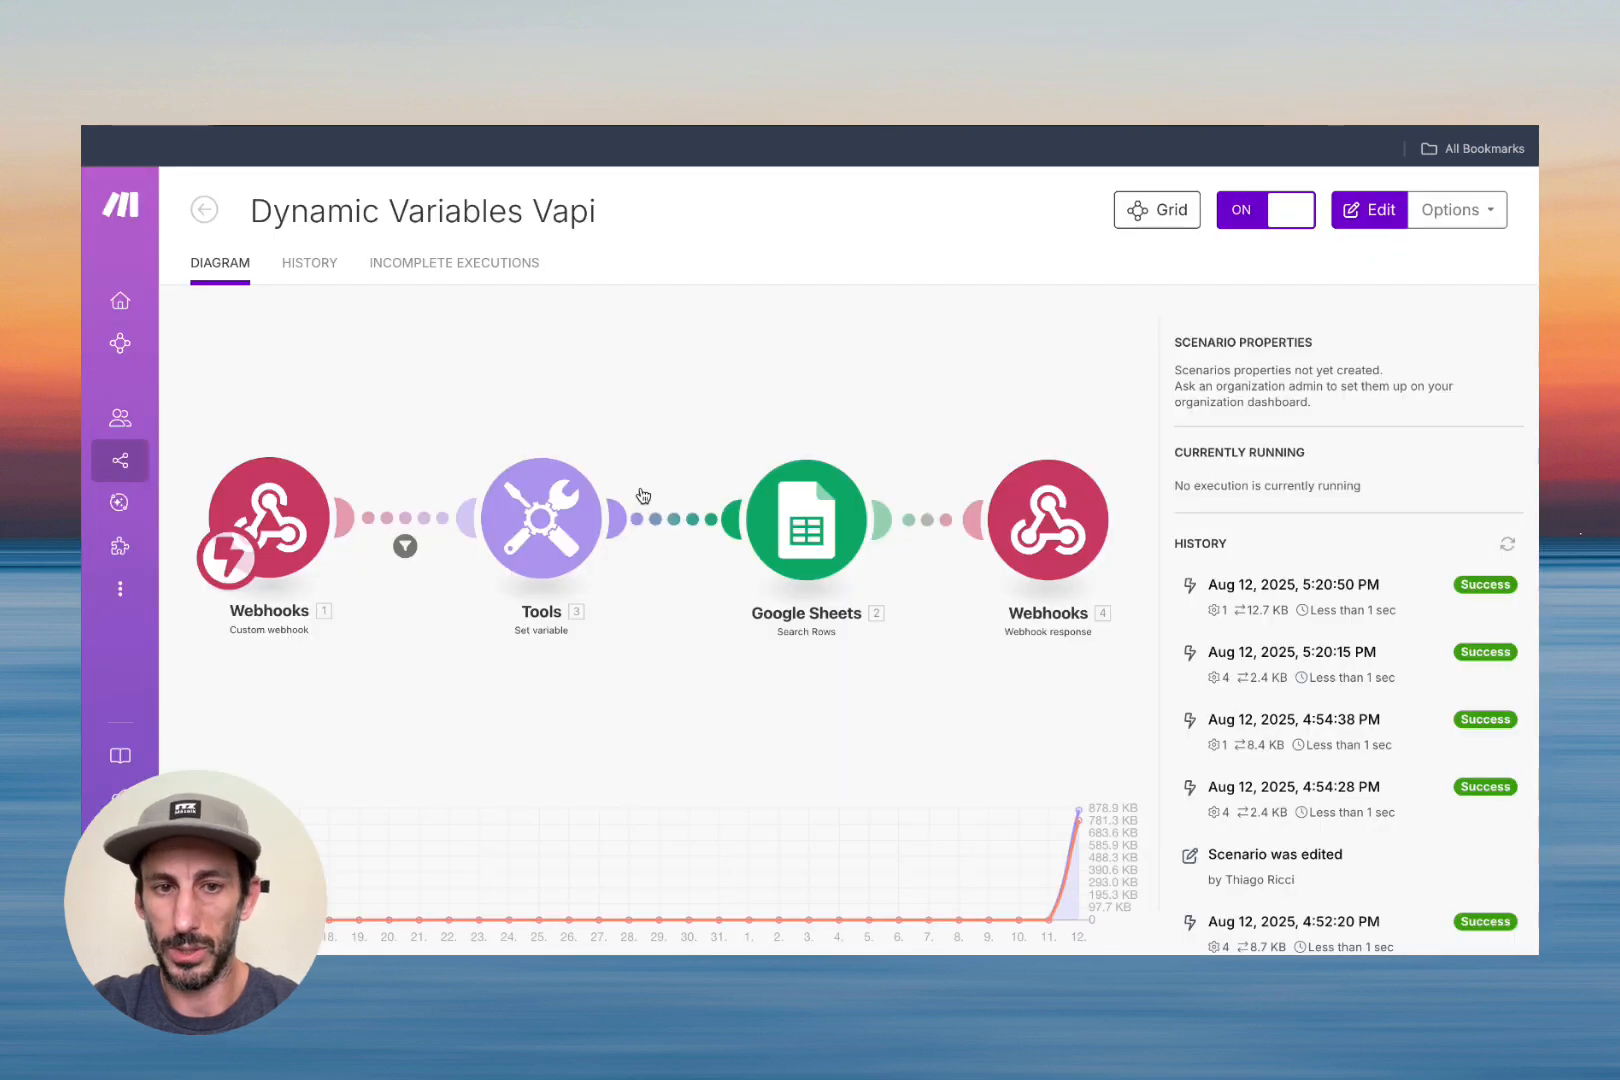